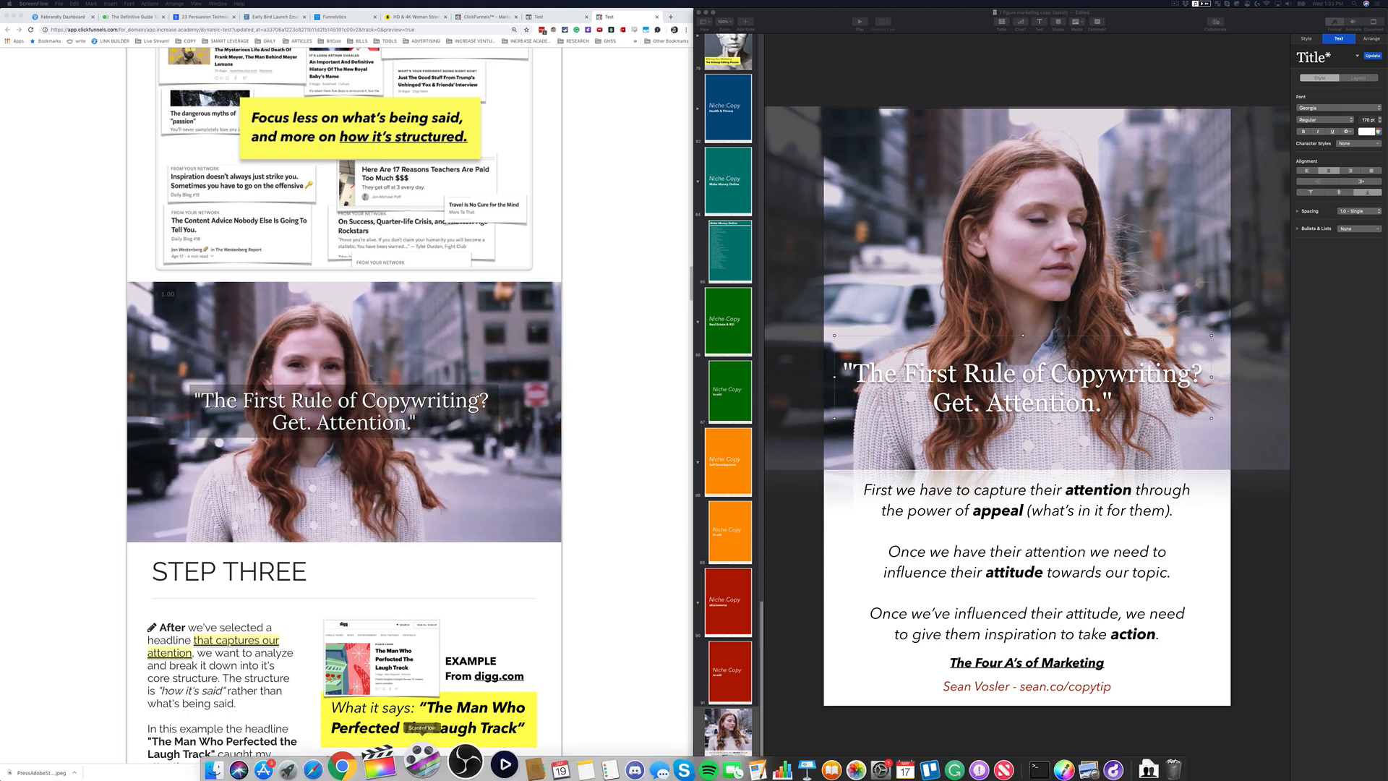
Preview the exported FirstRule-Instagram.mp4 story from its folder in QuickTime.
left_click(237, 755)
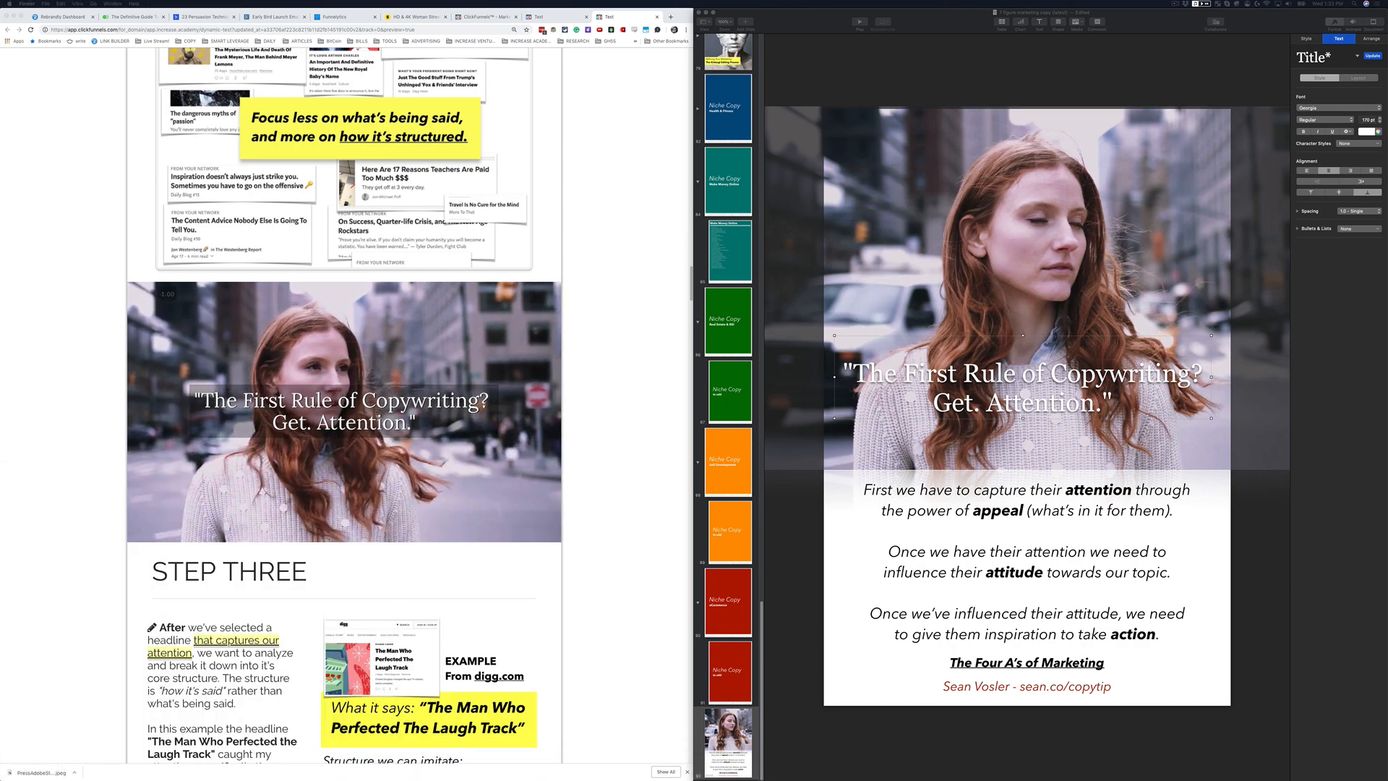
left_click_drag(325, 295, 105, 252)
left_click(600, 288)
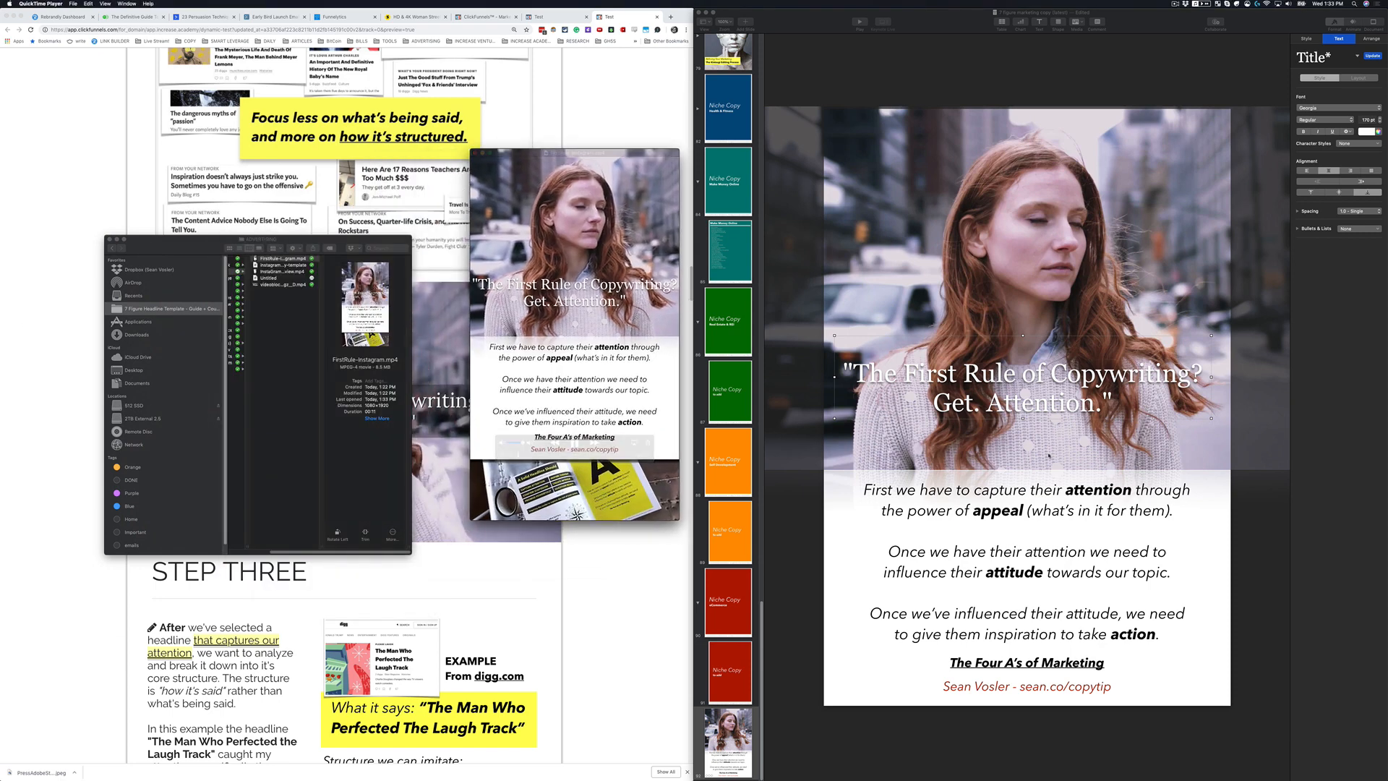
key("space")
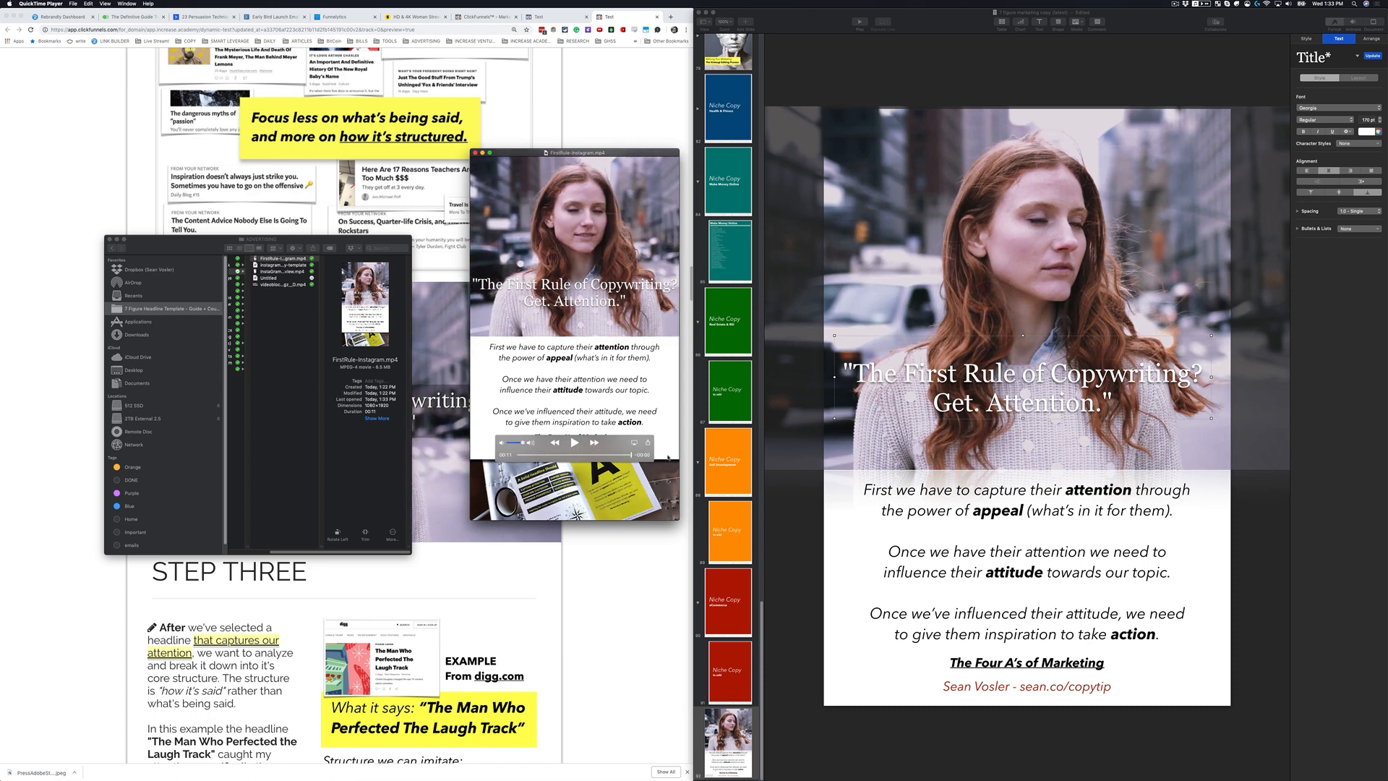
Create a new Keynote presentation using the White theme.
left_click(475, 154)
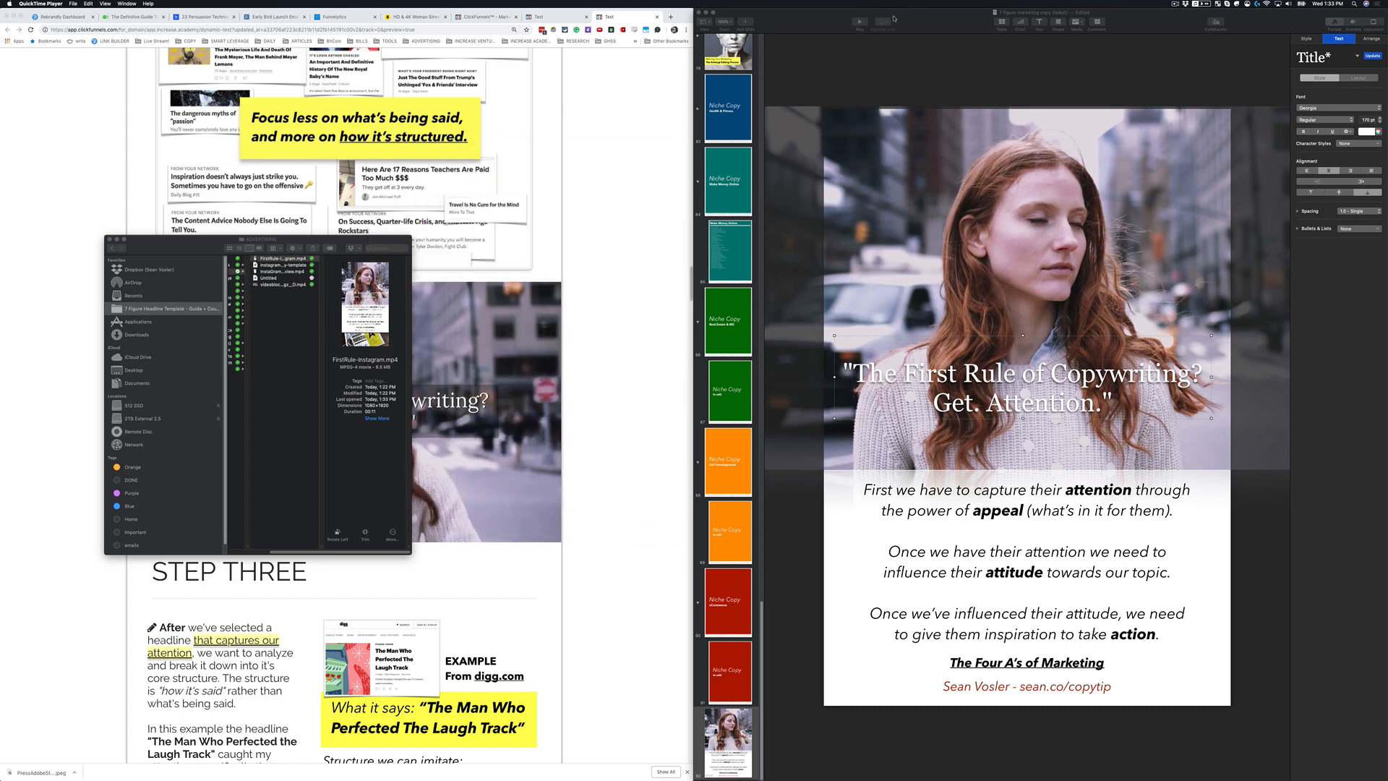
left_click(821, 18)
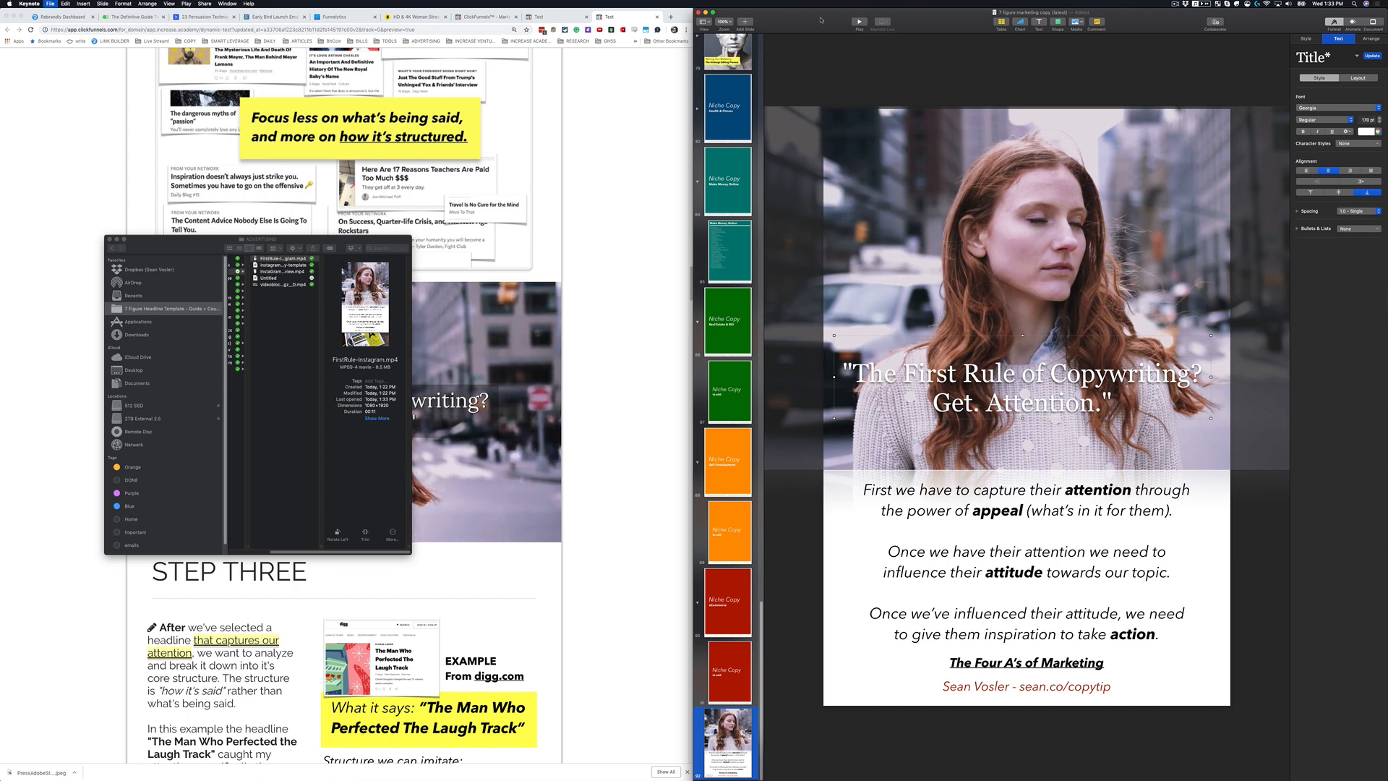
key("super+n")
key("Right")
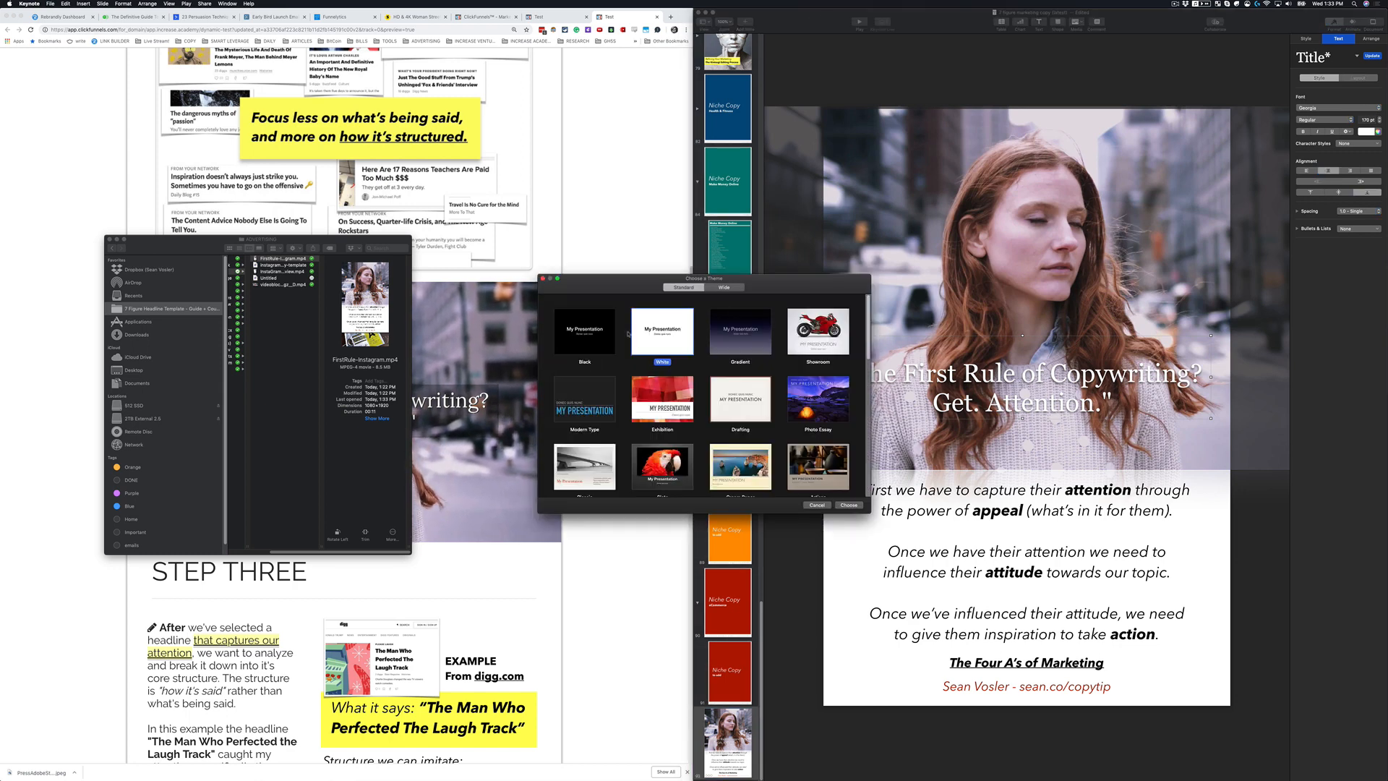
left_click(545, 282)
left_click(614, 325)
left_click(964, 590)
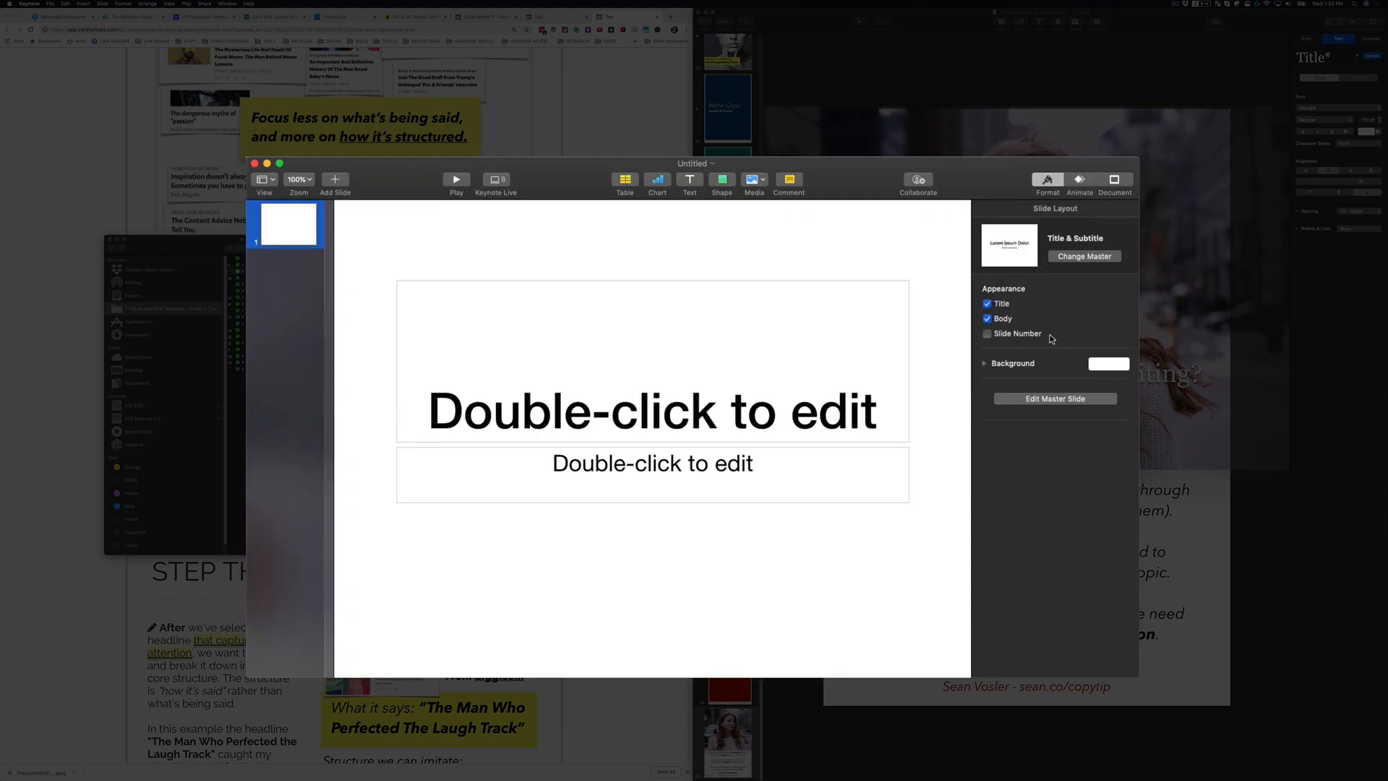
Set a custom 1080 × 1920 portrait slide size in Document settings and enlarge the window.
left_click_drag(1109, 190, 1041, 167)
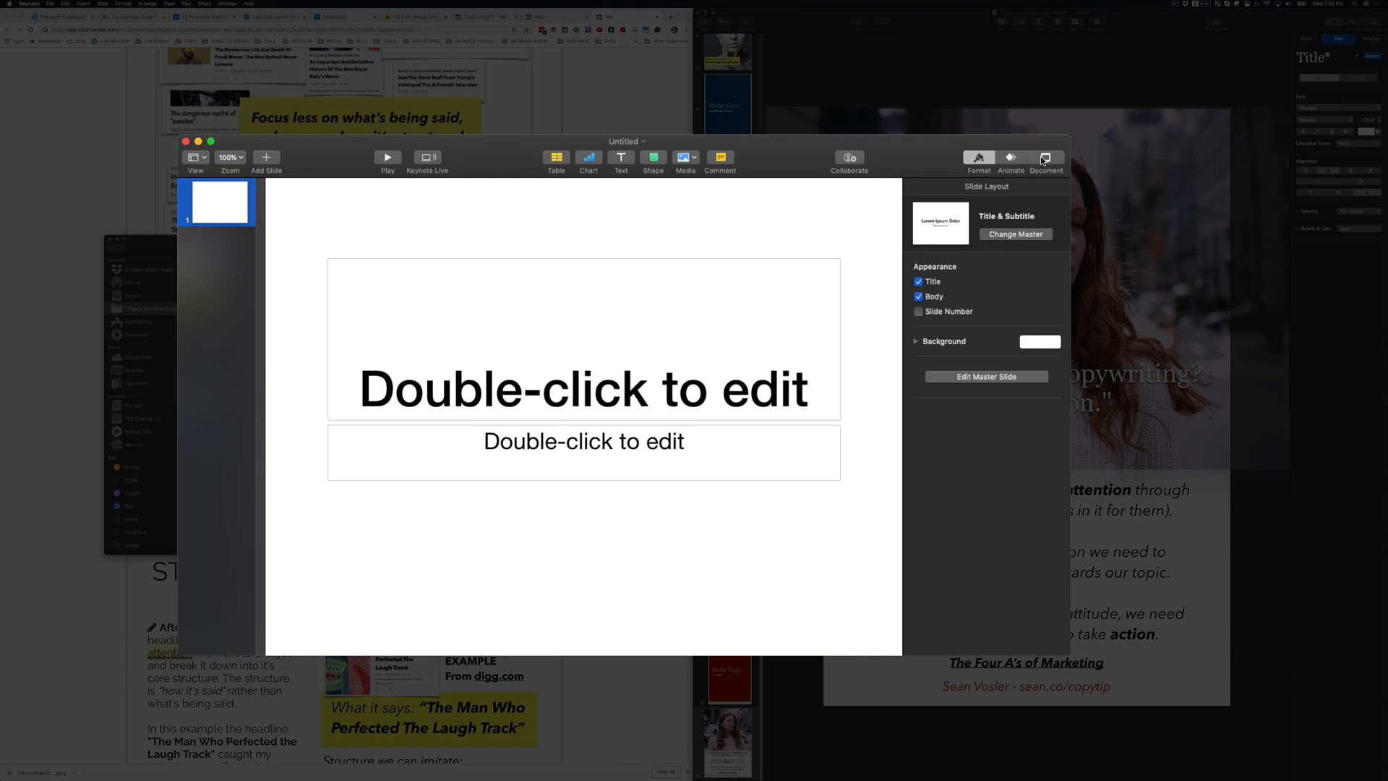
left_click(1043, 160)
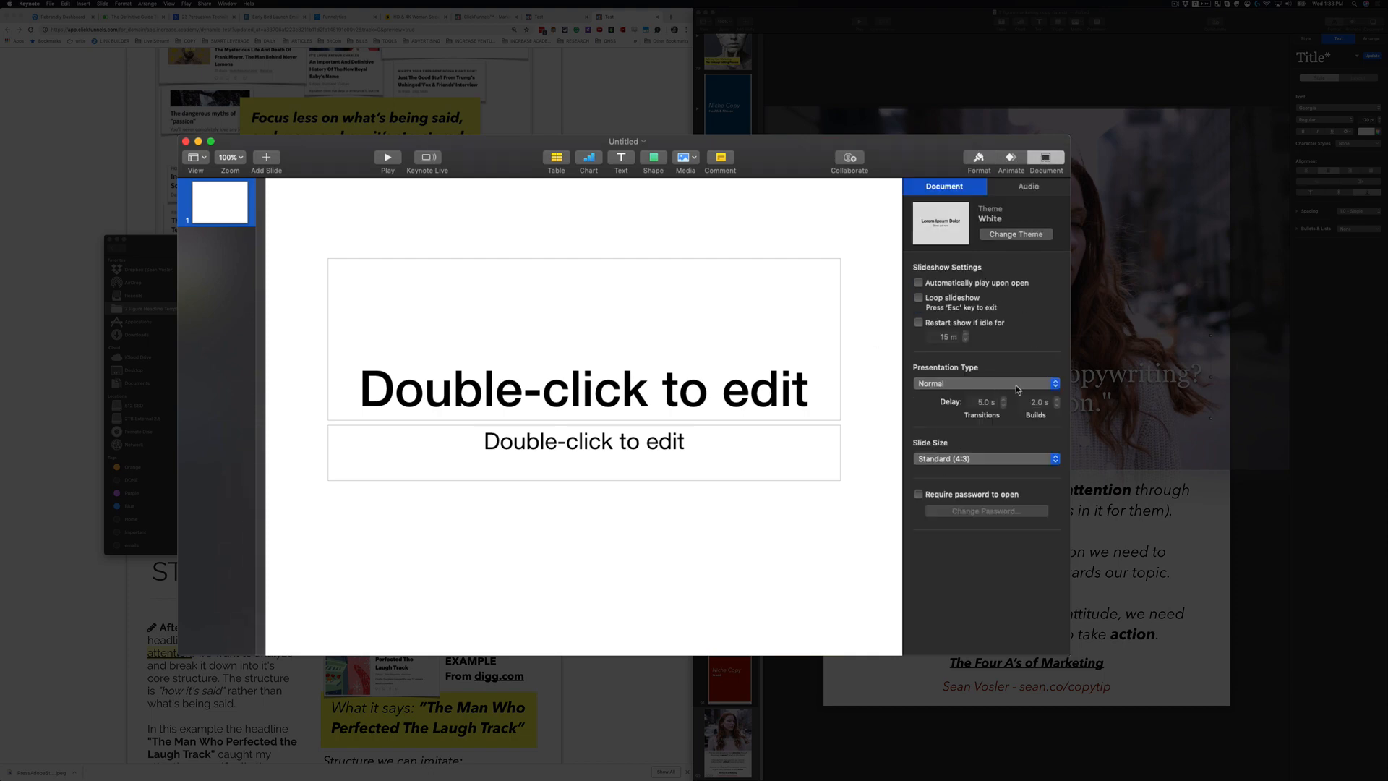
left_click(949, 458)
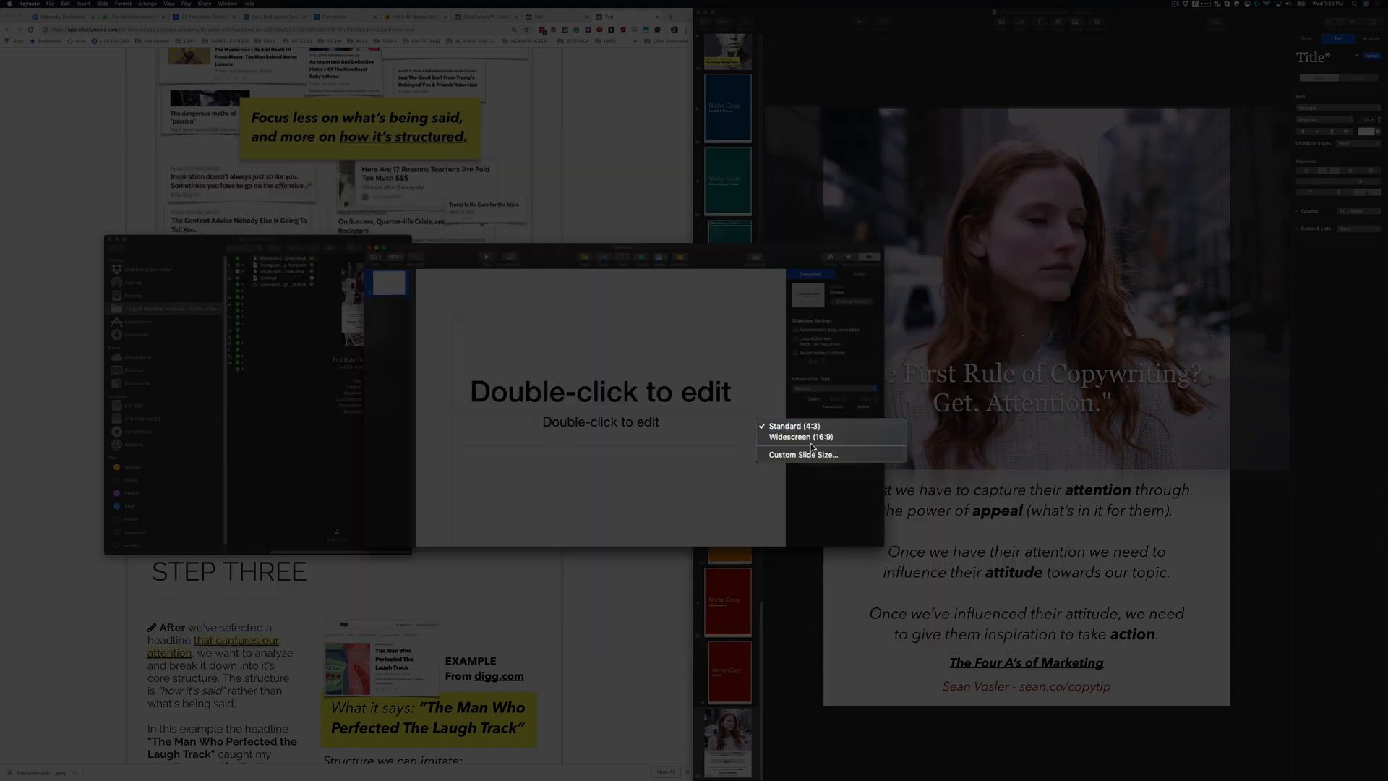
left_click(811, 455)
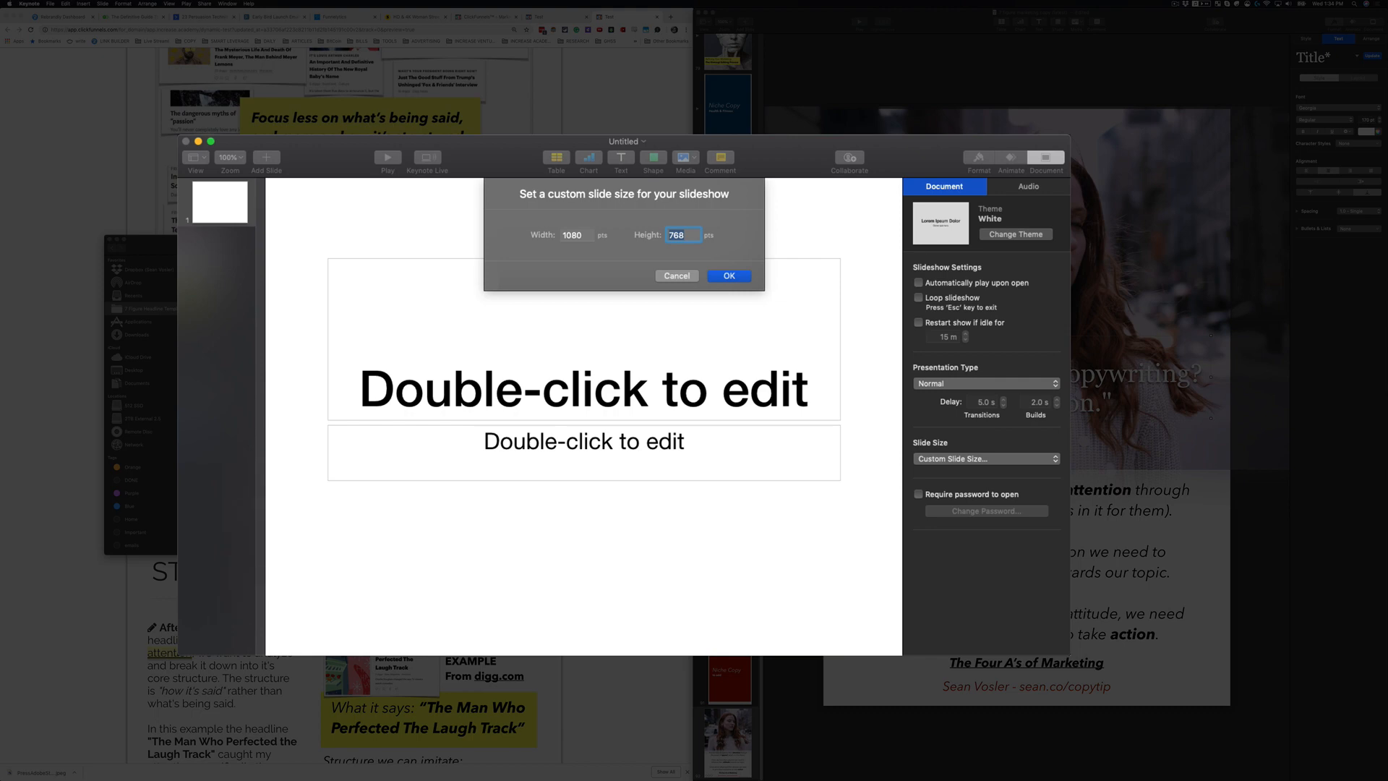
key("Return")
key("ctrl+alt+Return")
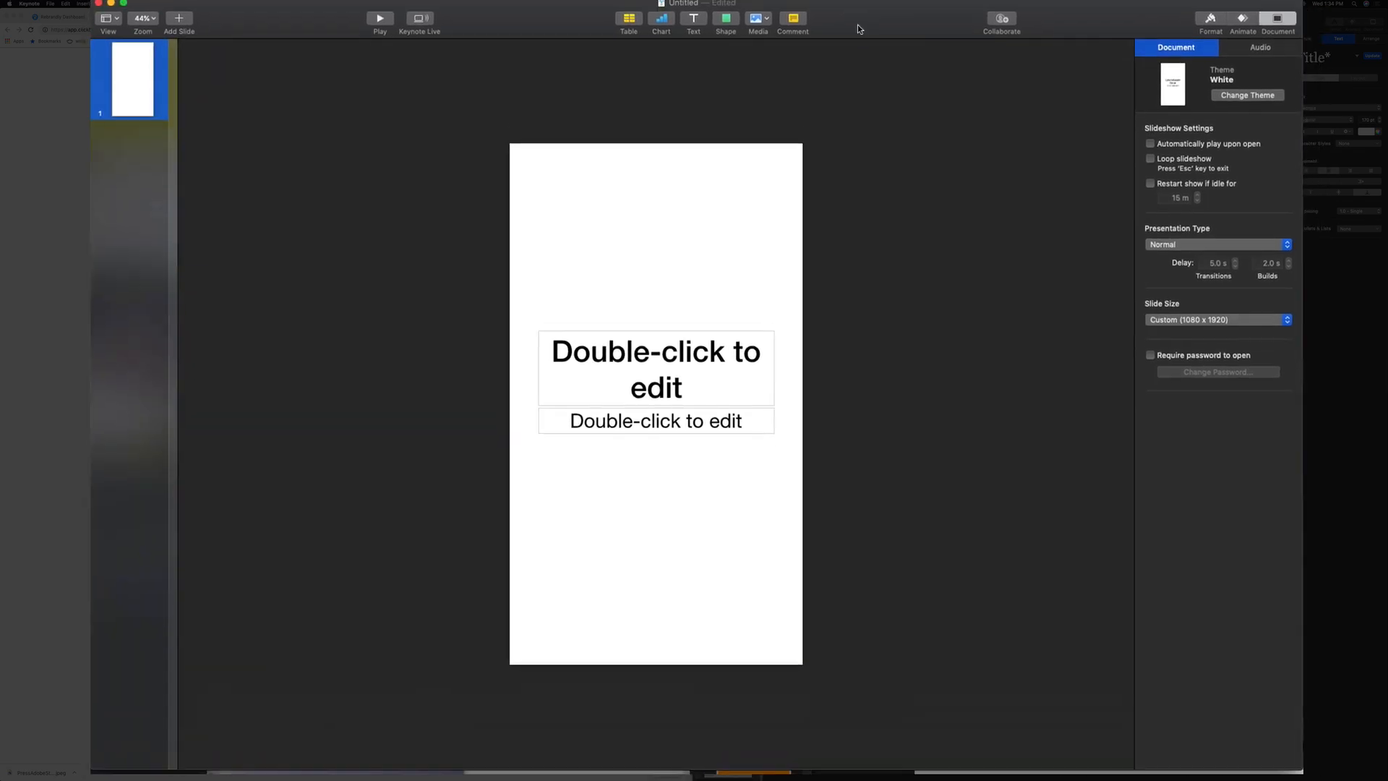
key("ctrl+alt+Return")
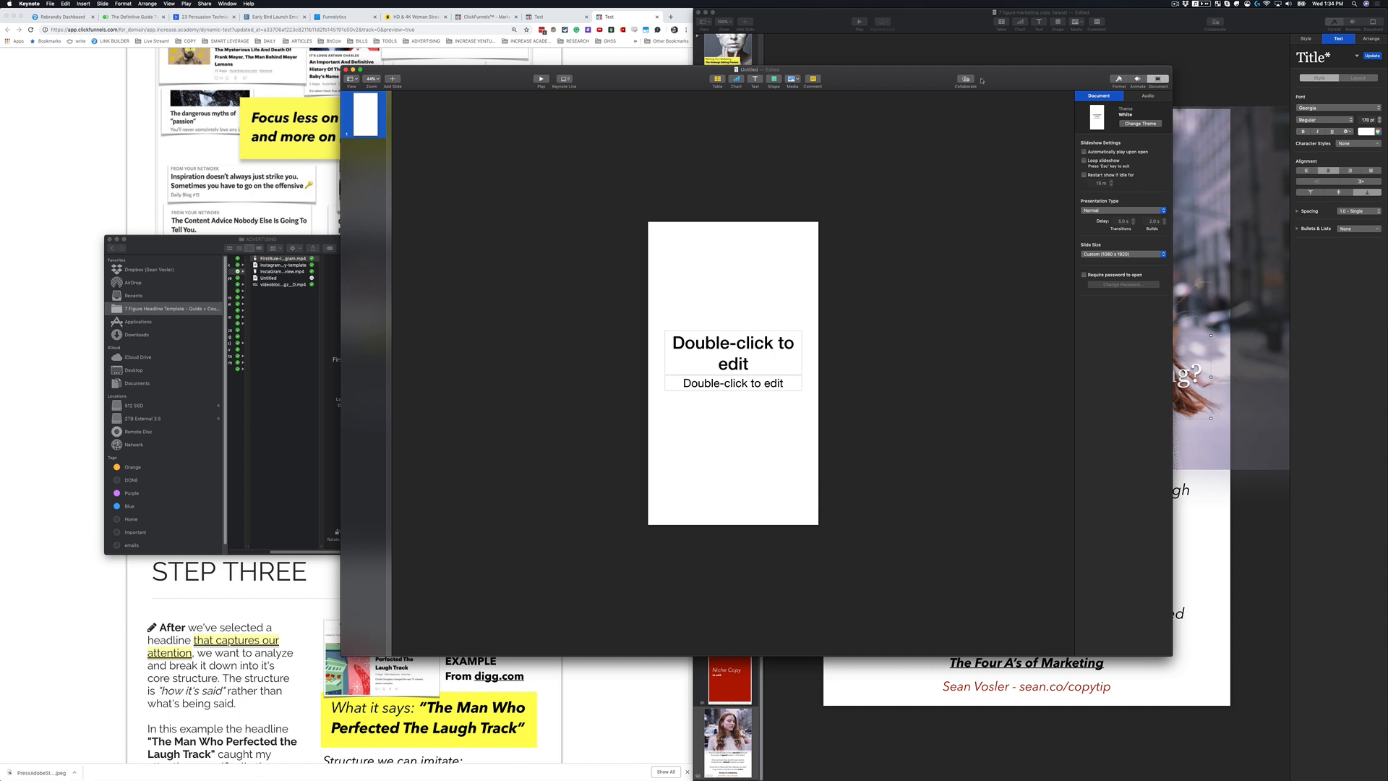
Arrange the windows and select every object on the original headline deck's slide.
left_click_drag(980, 79, 1029, 77)
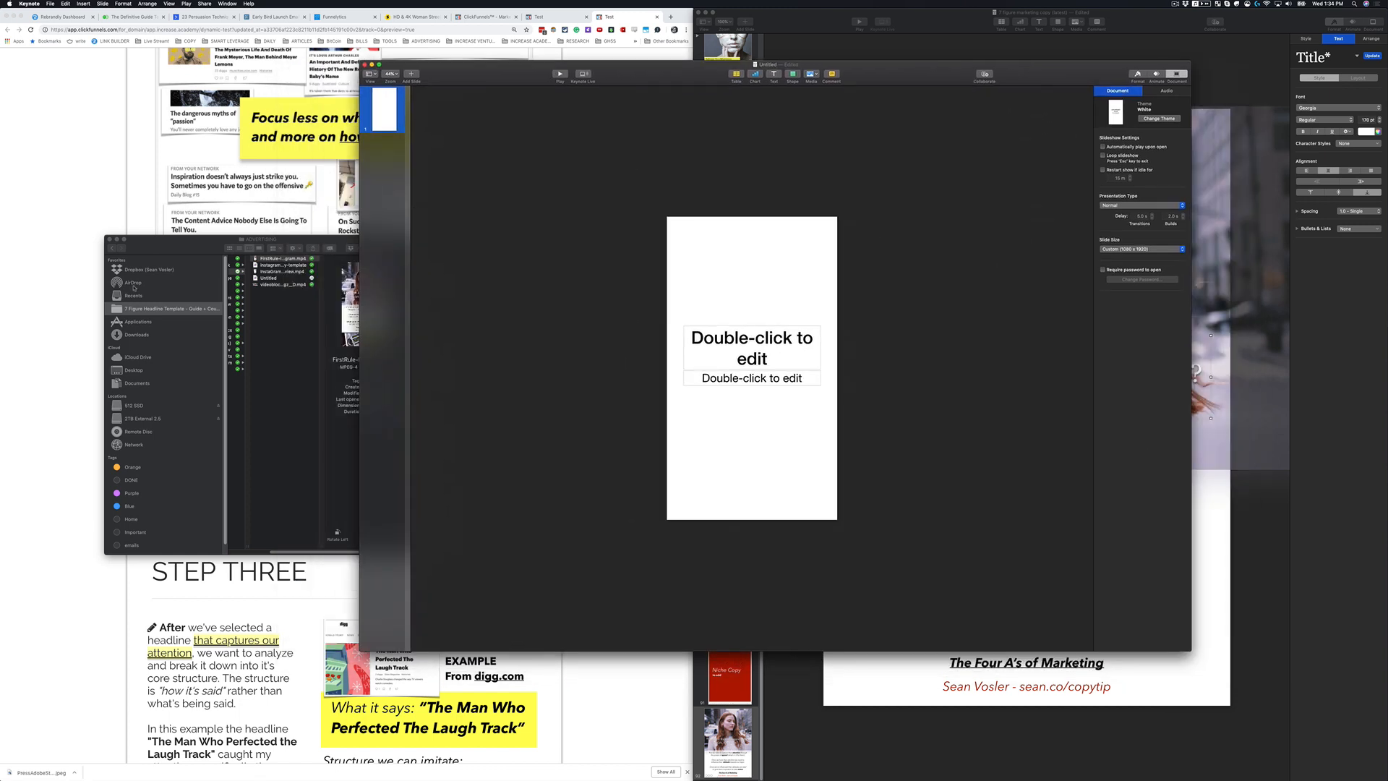
left_click_drag(199, 242, 136, 167)
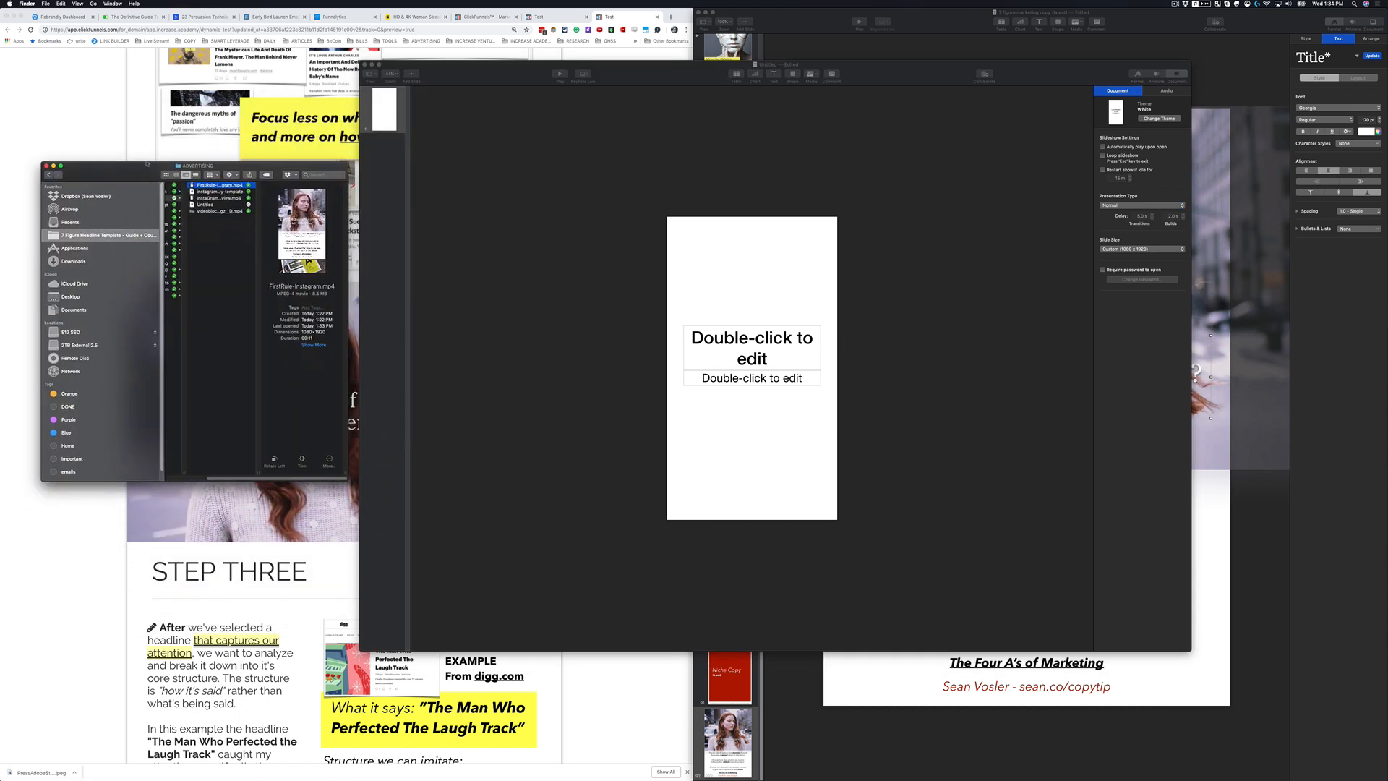
key("Left")
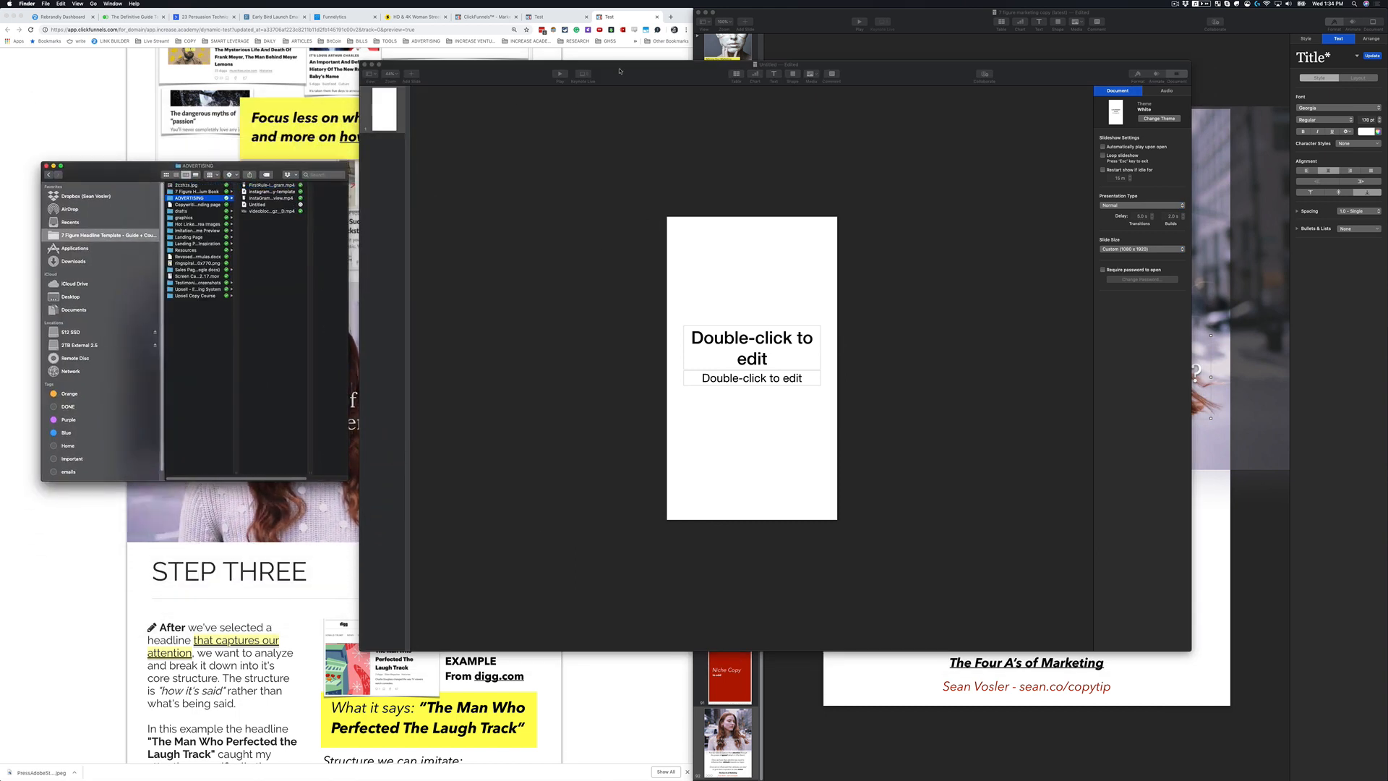
left_click_drag(671, 76, 437, 72)
left_click(980, 133)
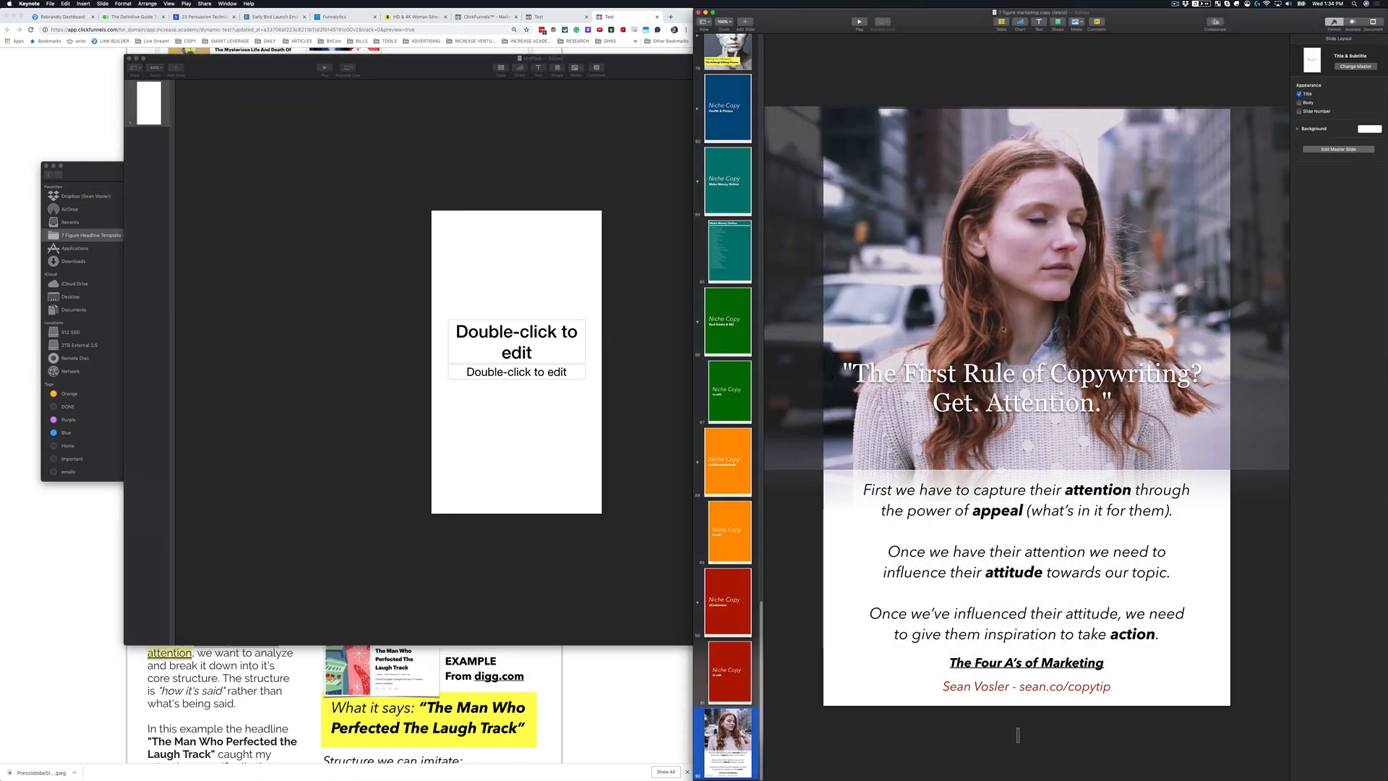
key("super+a")
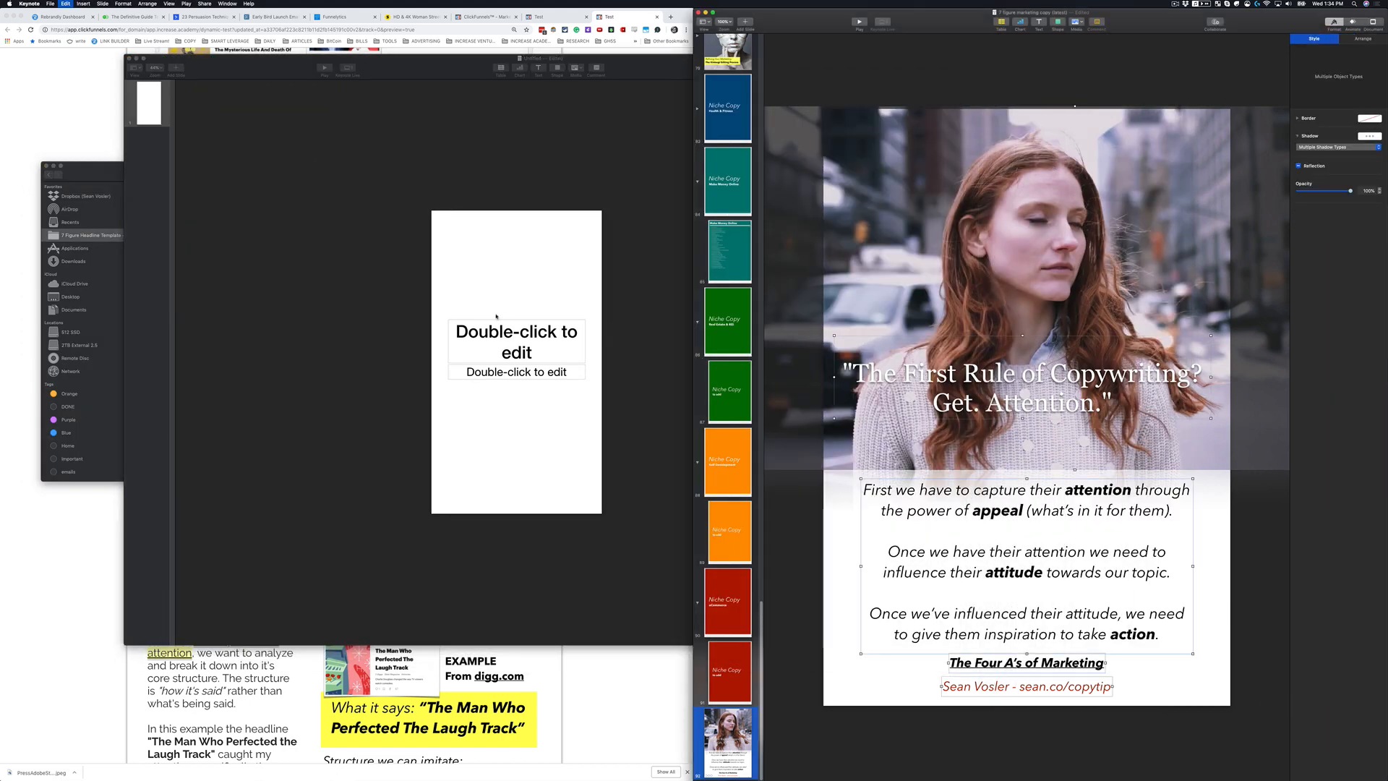
Remove the placeholders and paste the street video and body copy onto the portrait slide.
left_click(495, 307)
key("Delete")
key("super+v")
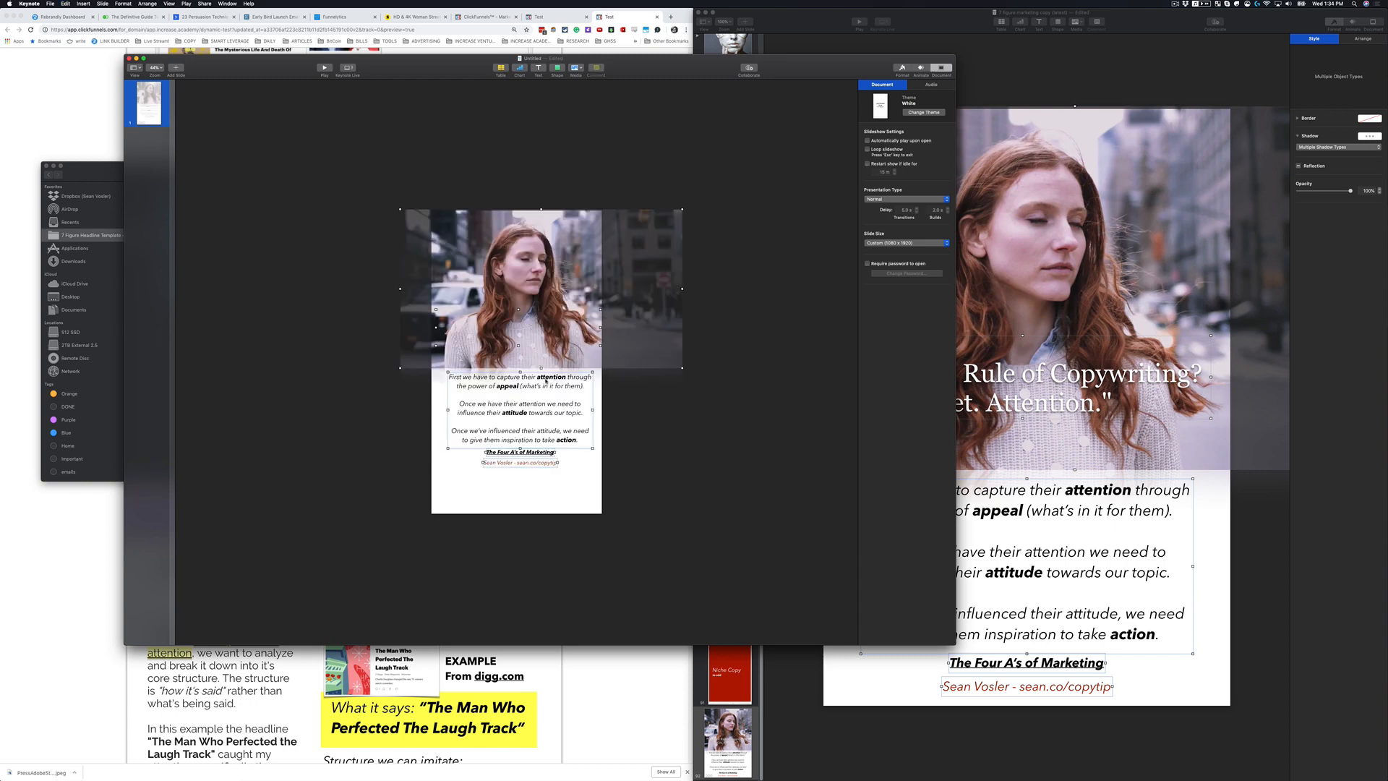
left_click(762, 472)
left_click(667, 315)
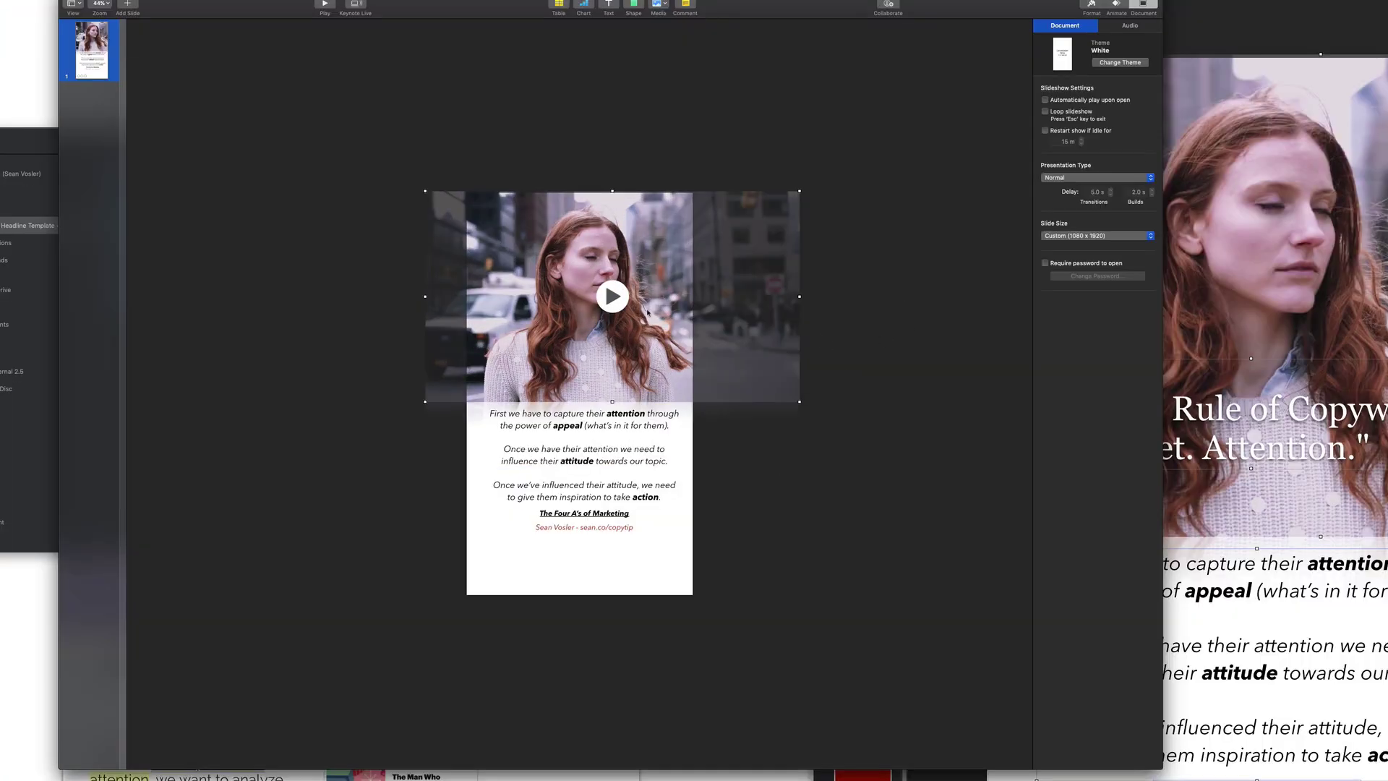
right_click(732, 336)
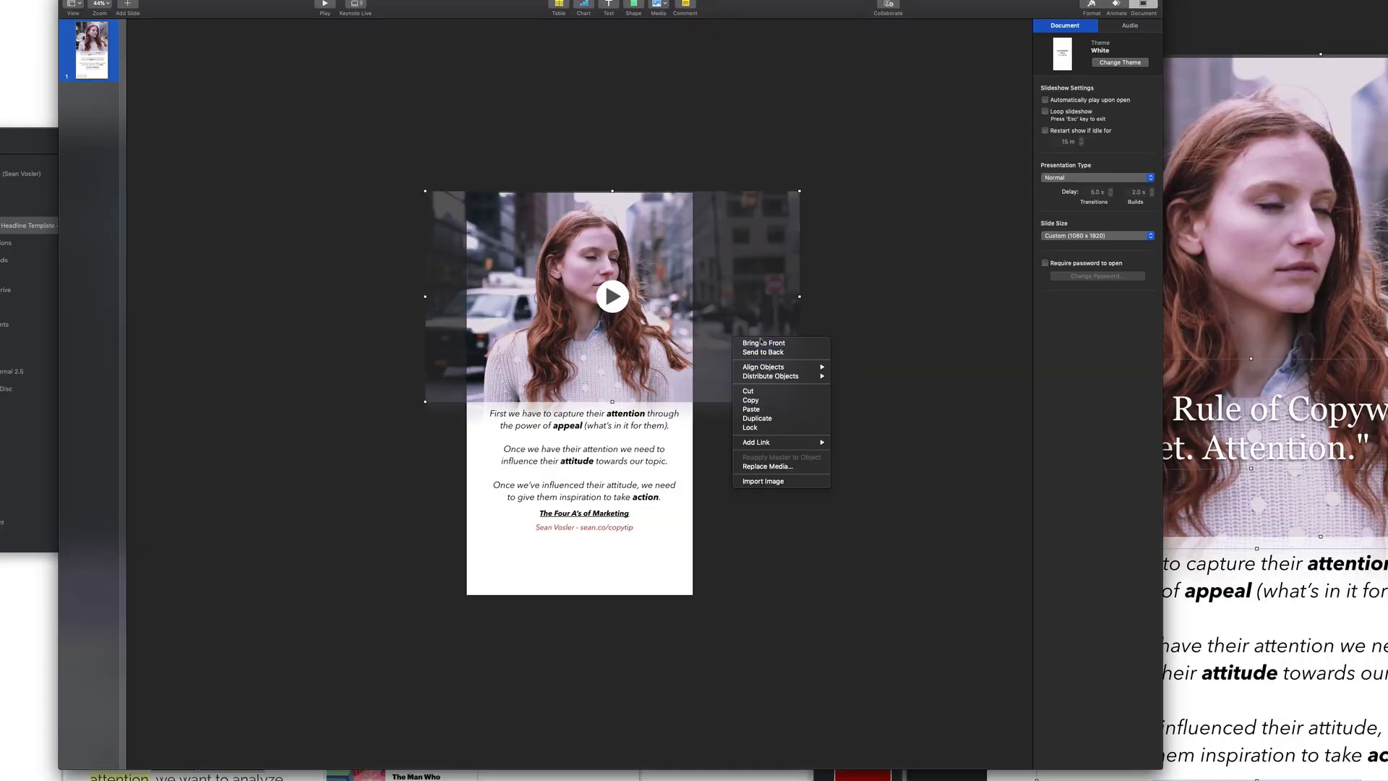
left_click(744, 263)
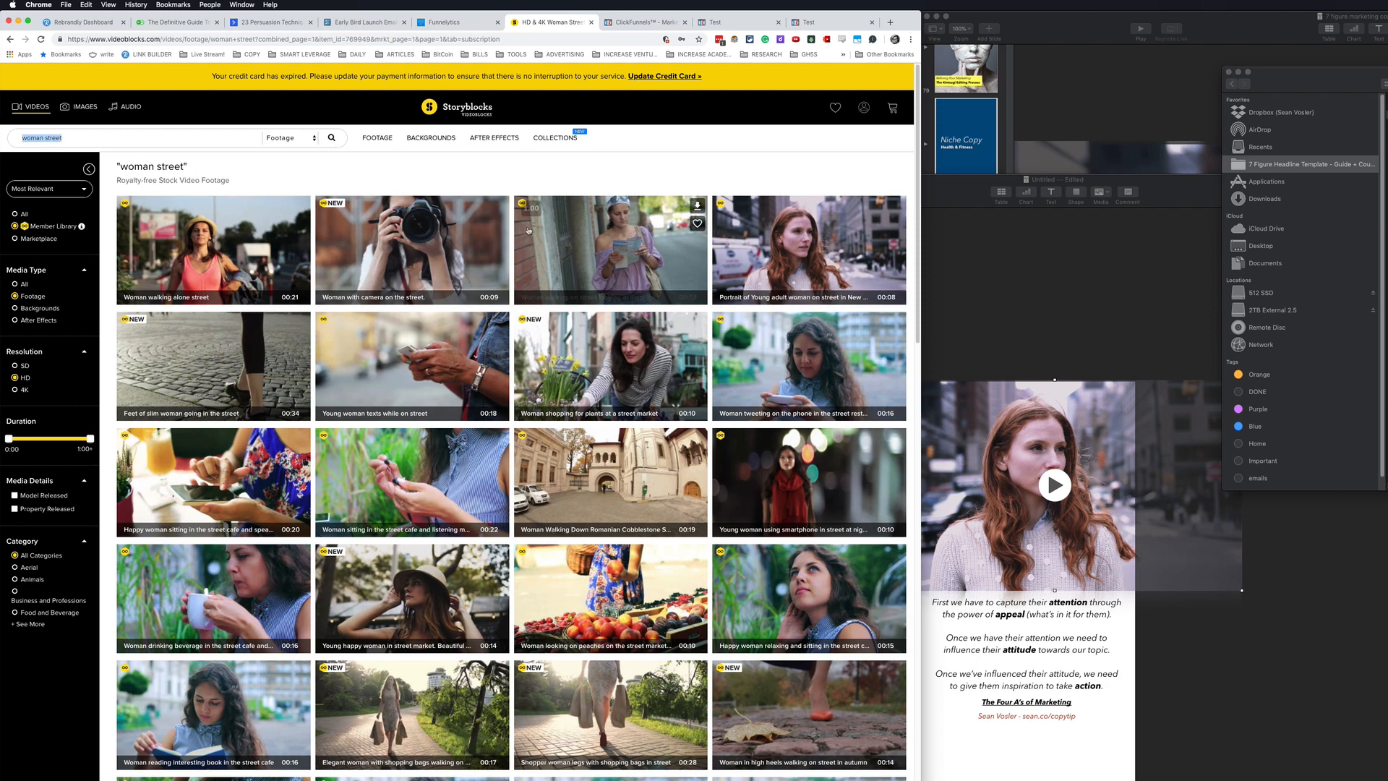
type("guy street")
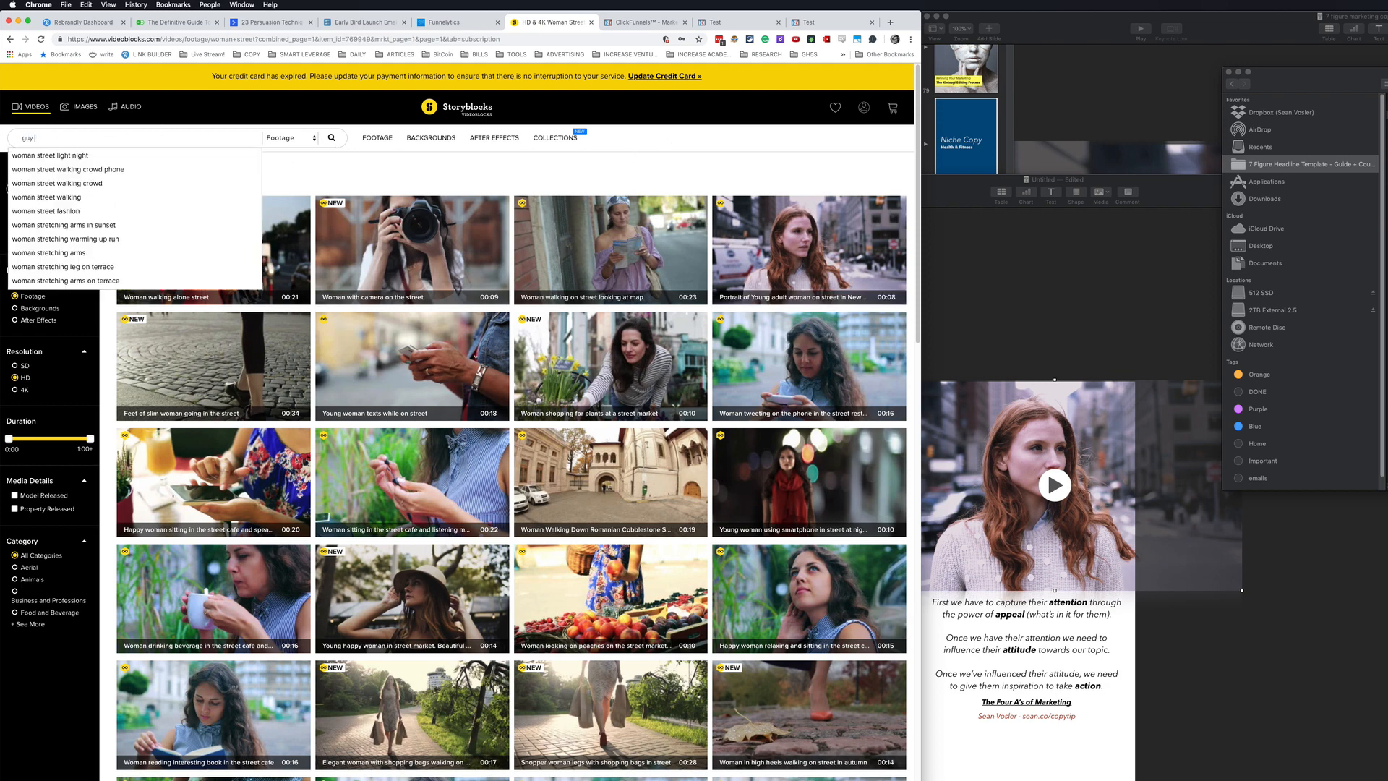
Search Storyblocks footage for 'guy street', correcting the misspelled first attempt.
key("Return")
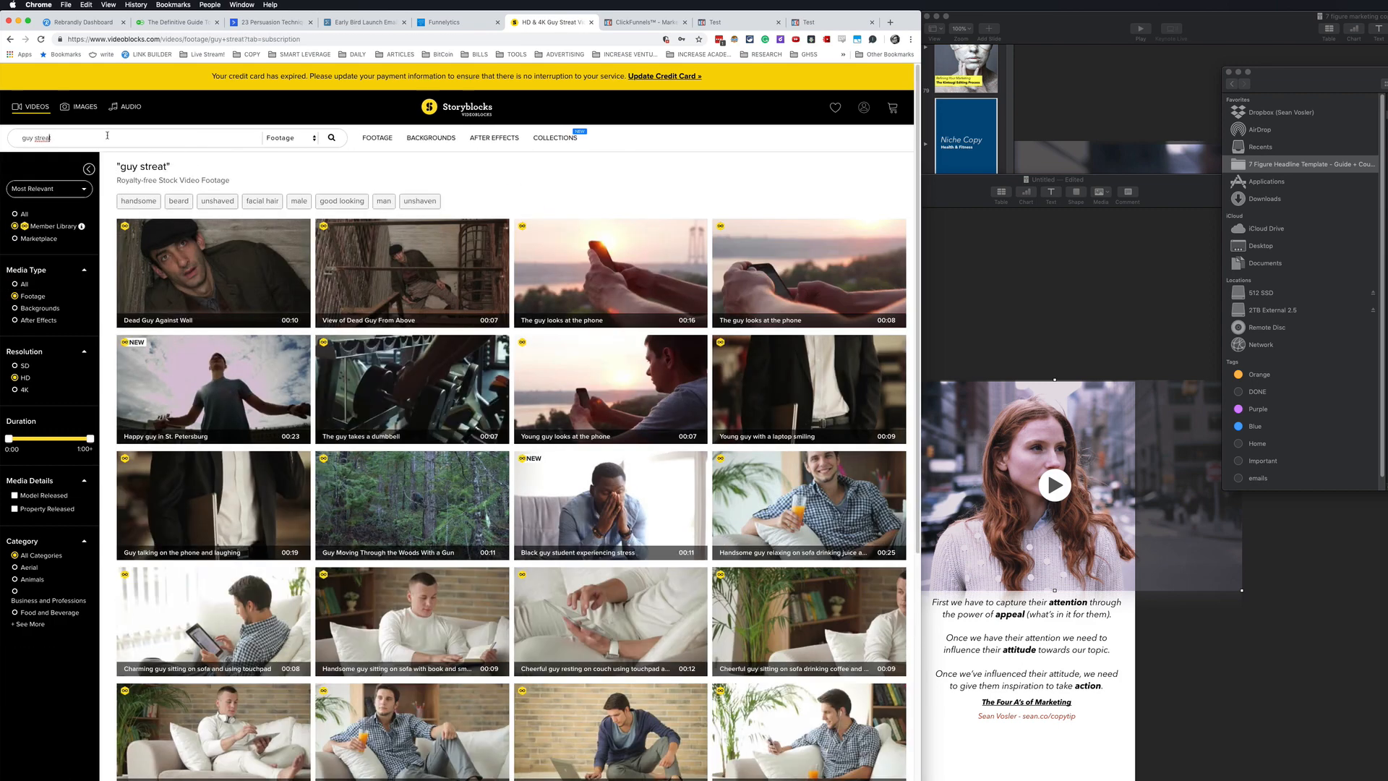
key("Return")
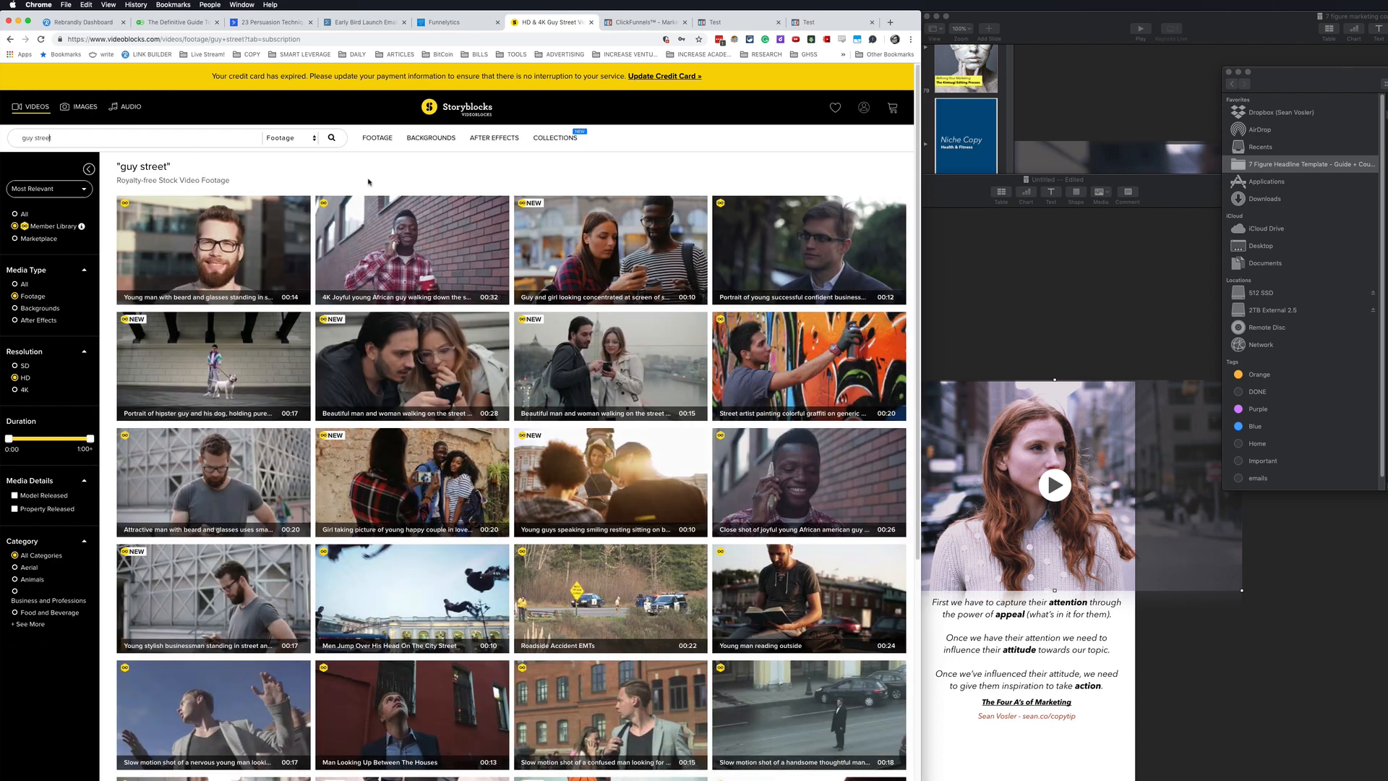
mouse_move(214, 250)
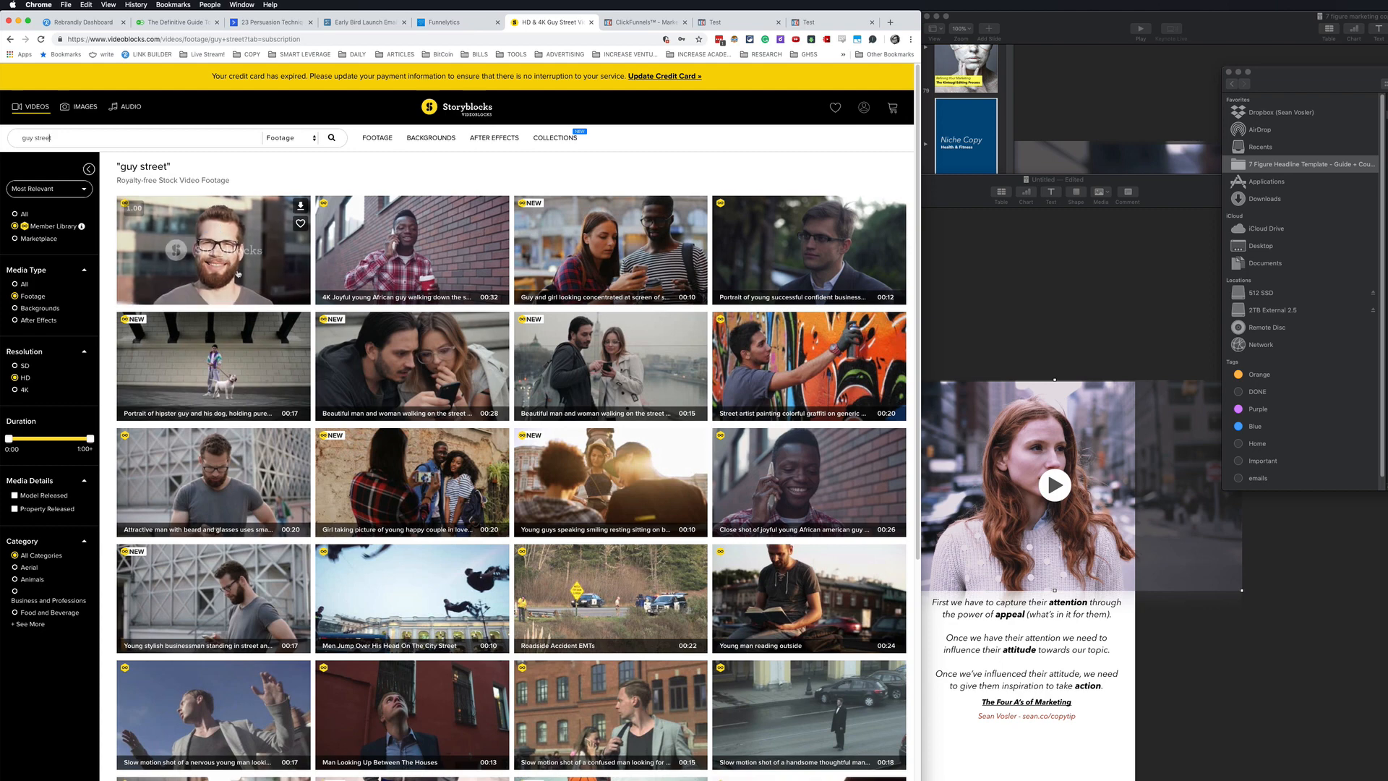
scroll(240, 273, "down", 1)
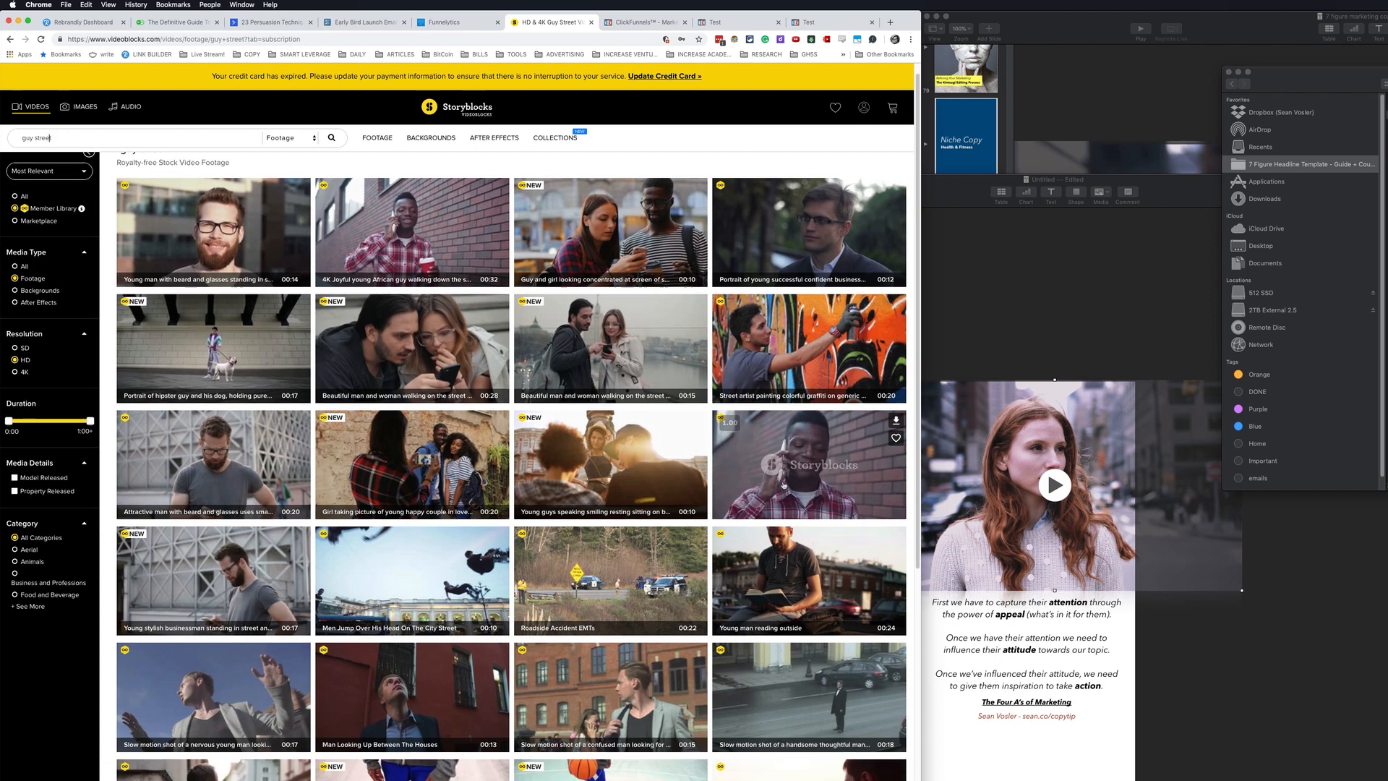
scroll(488, 455, "down", 5)
scroll(727, 634, "down", 2)
scroll(724, 632, "down", 2)
scroll(651, 499, "down", 4)
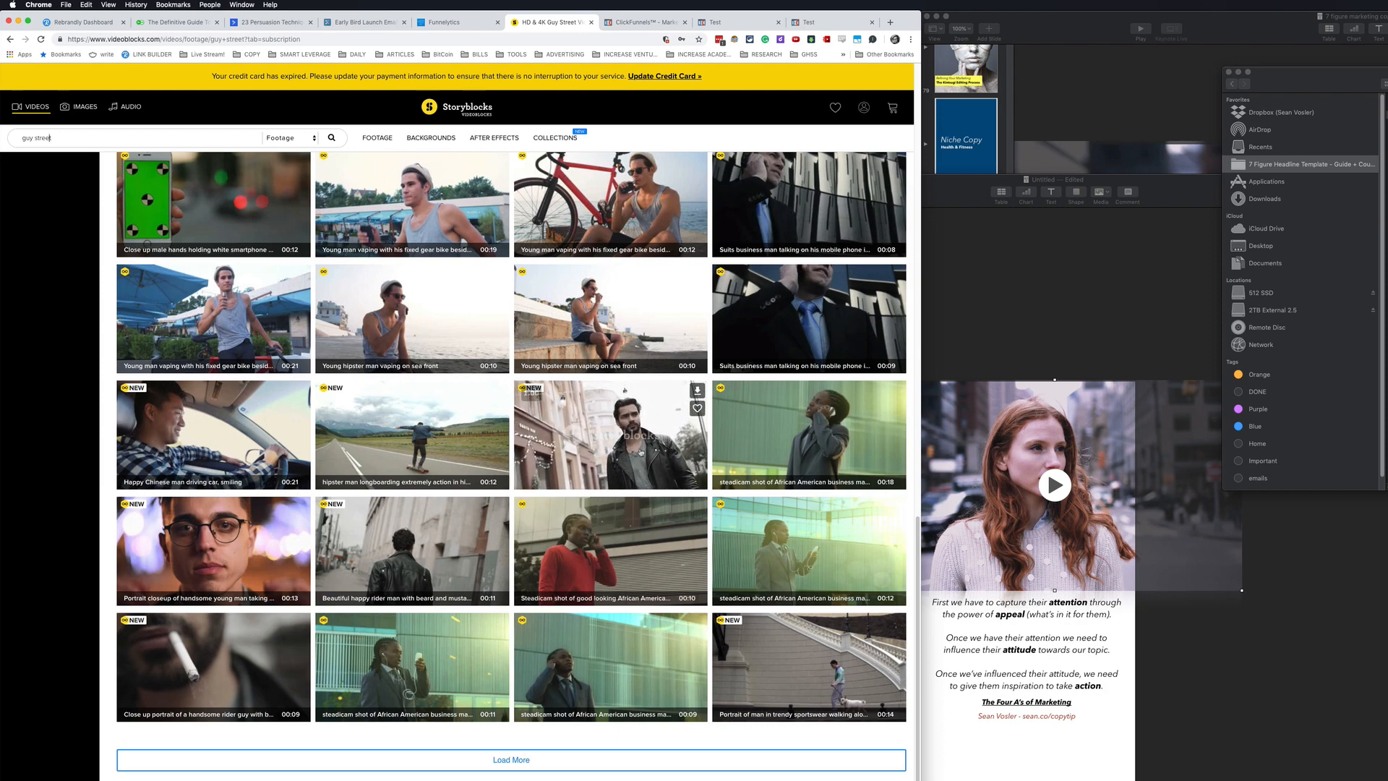
scroll(510, 455, "up", 3)
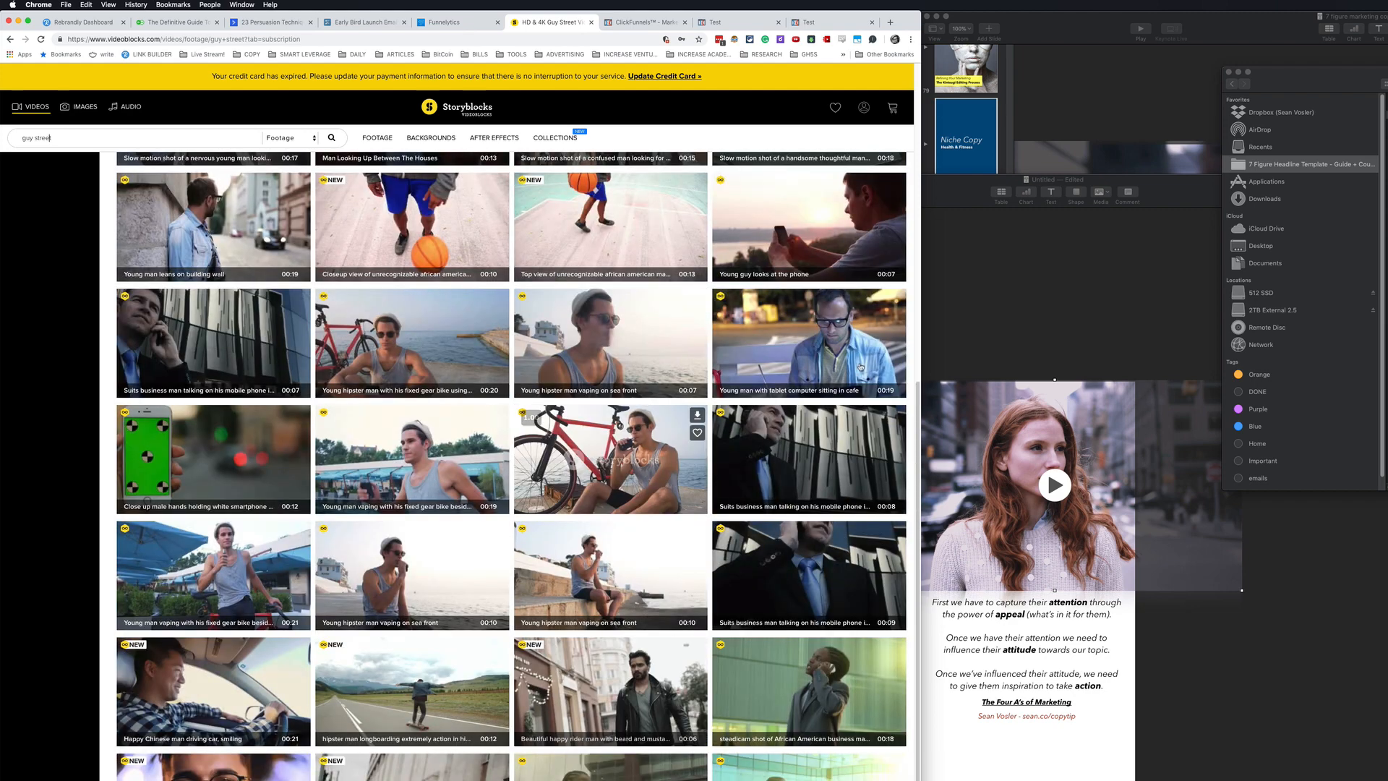
Send the slide video behind the headline, then return to the Storyblocks results.
left_click(1181, 509)
right_click(1182, 509)
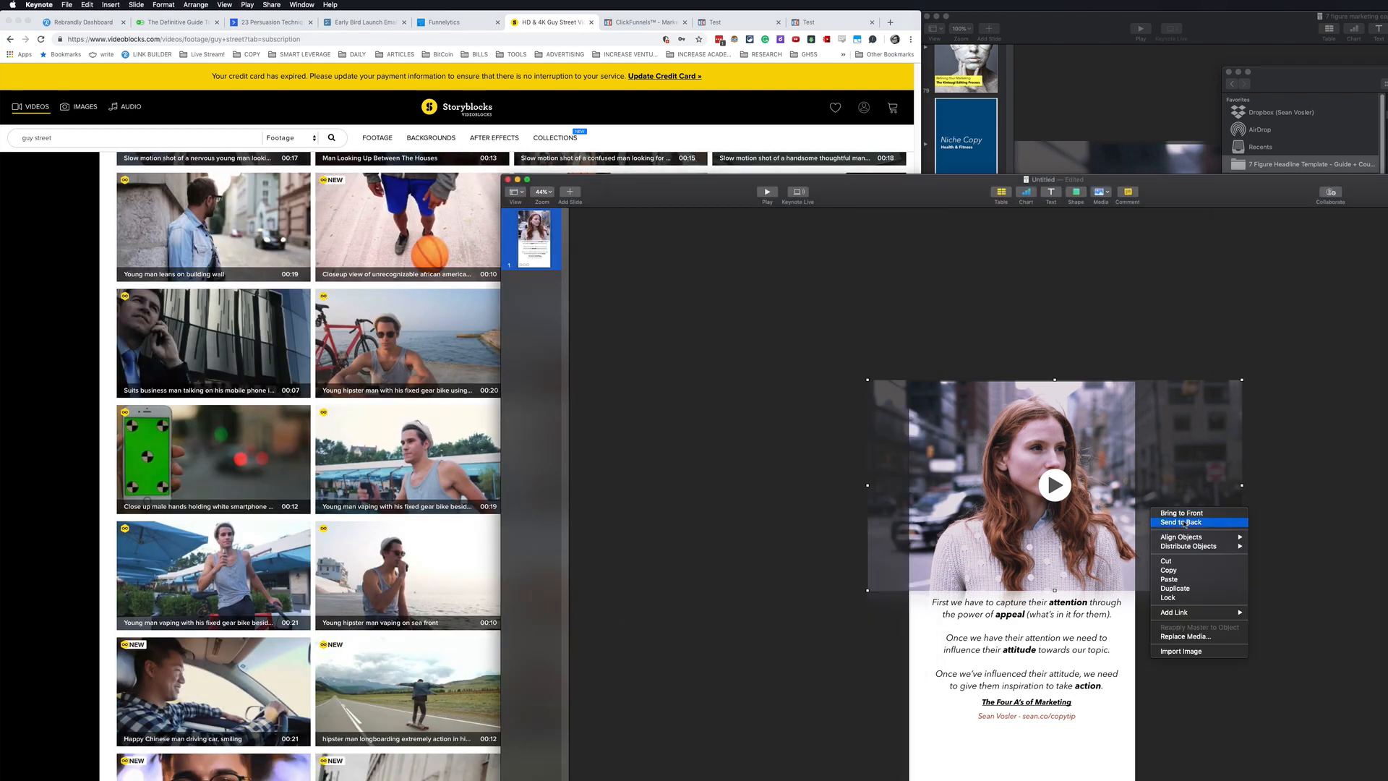
left_click(1217, 523)
left_click(1041, 542)
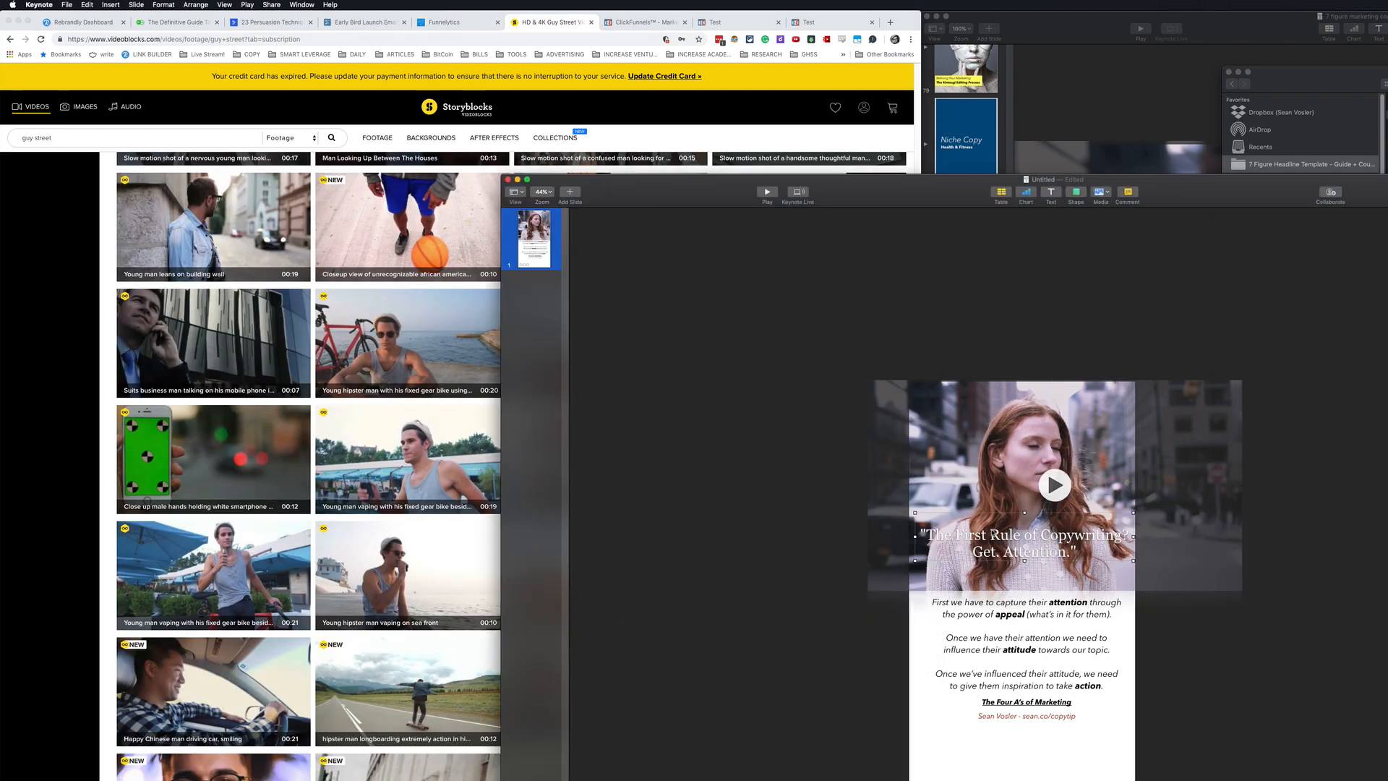
left_click(435, 437)
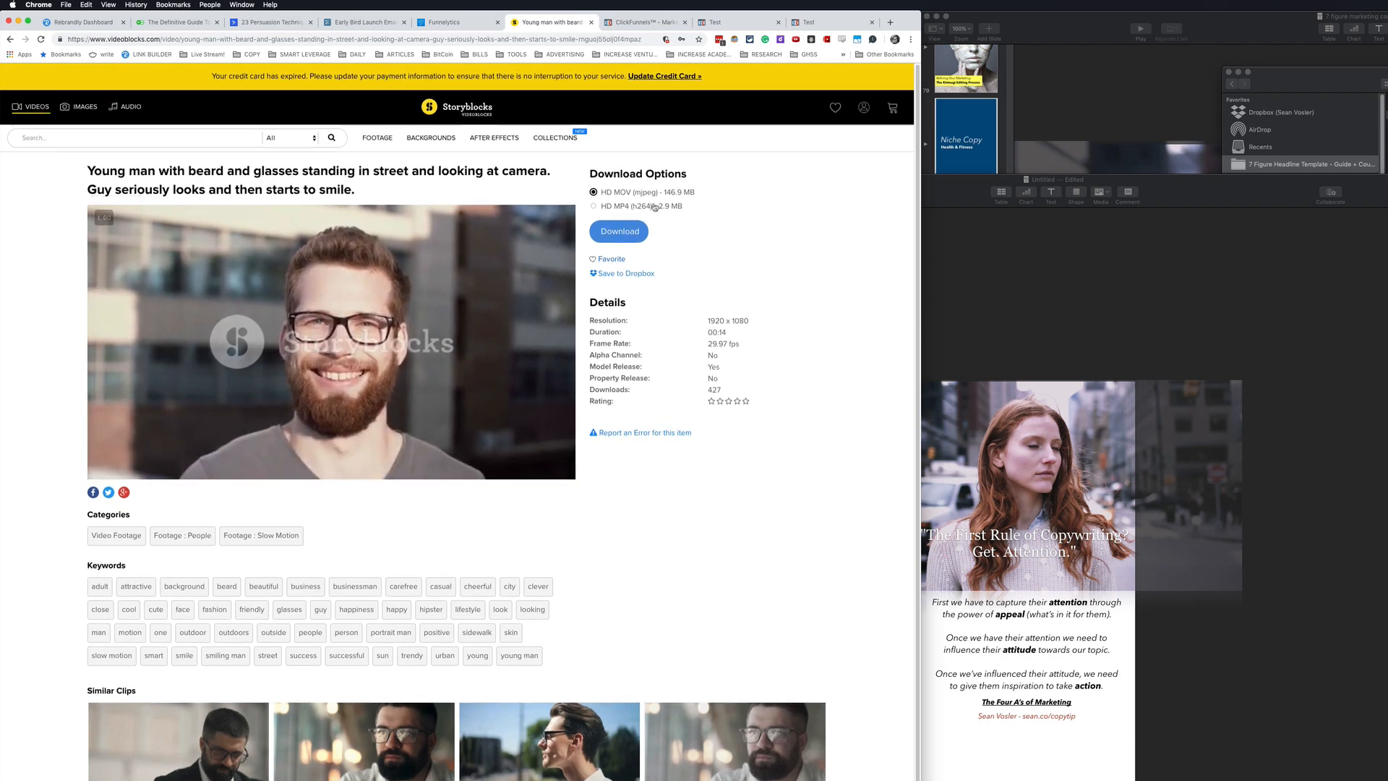
Save the HD MP4 clip into a new Video Graphics folder inside ADVERTISING.
left_click(639, 211)
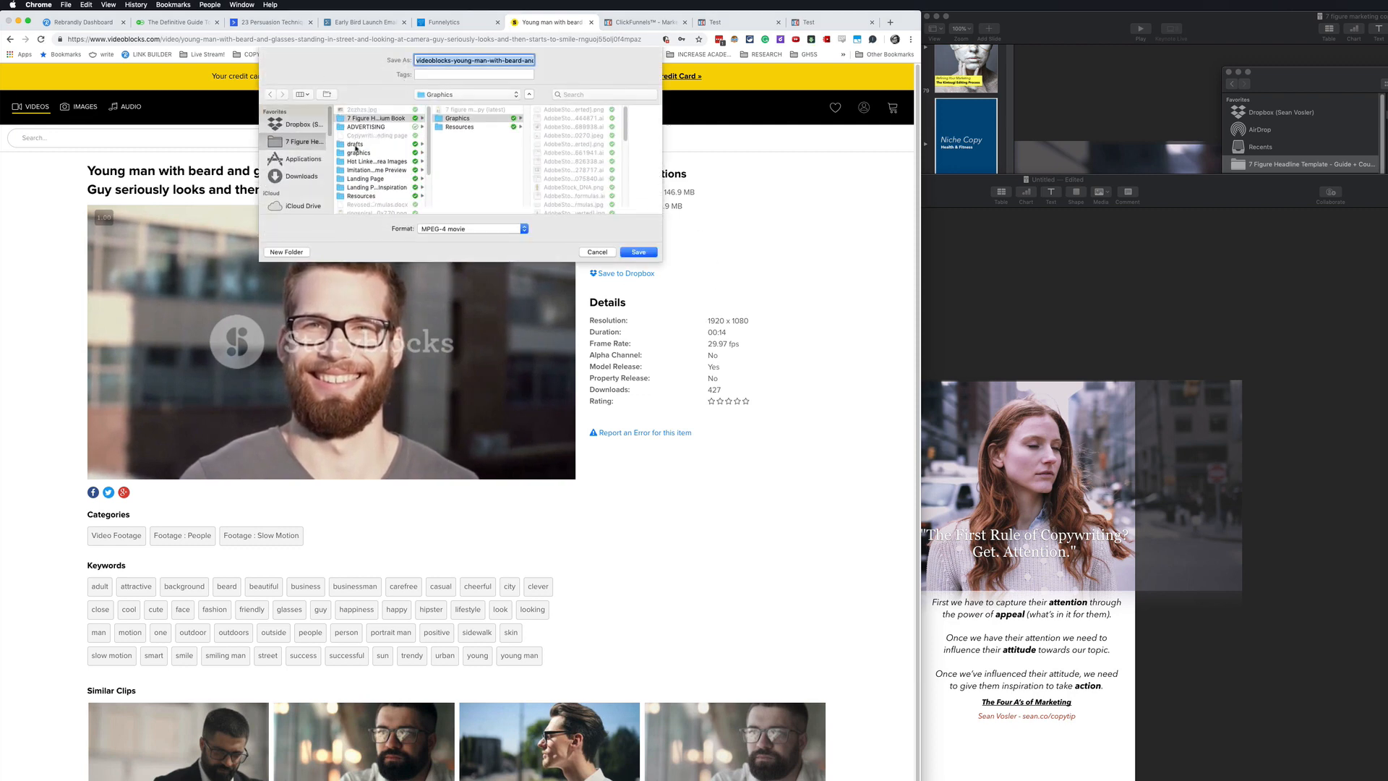
left_click(378, 129)
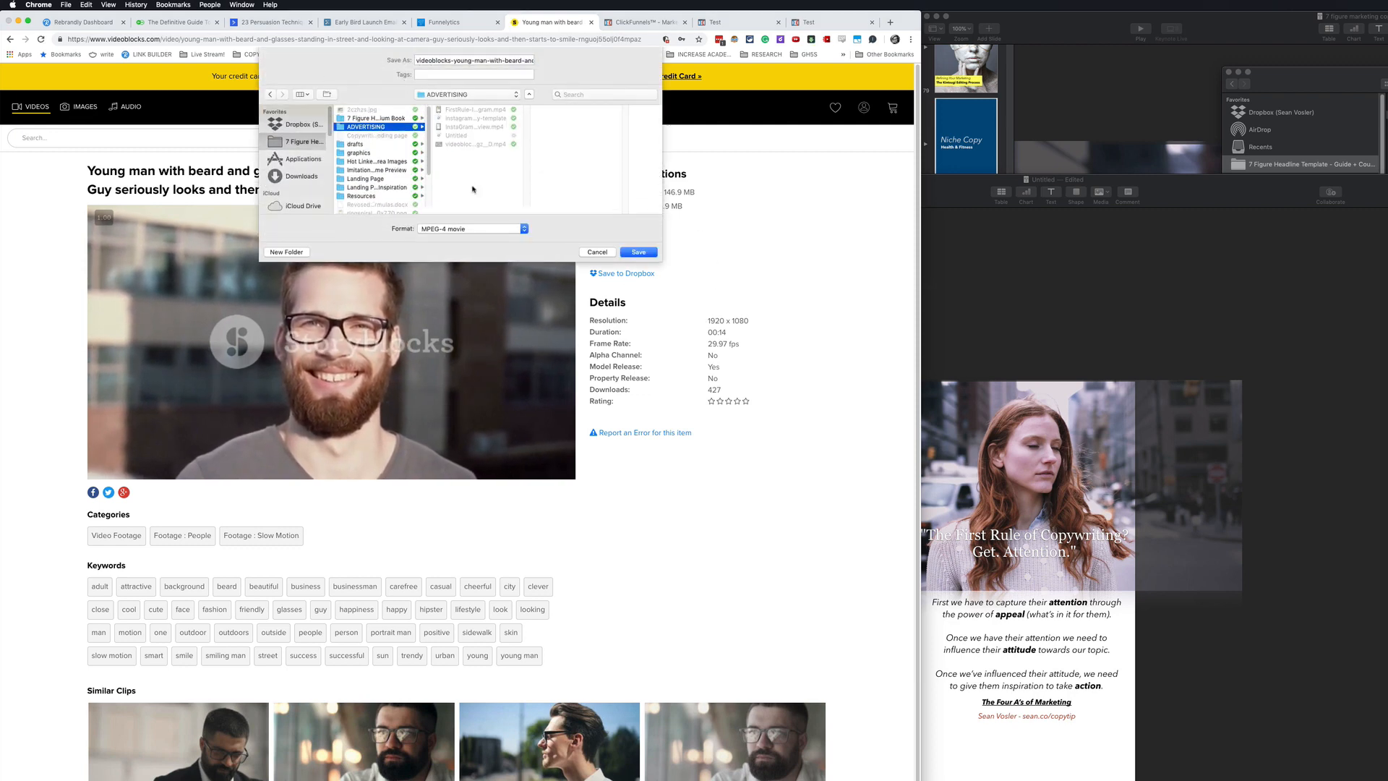
key("super+shift+n")
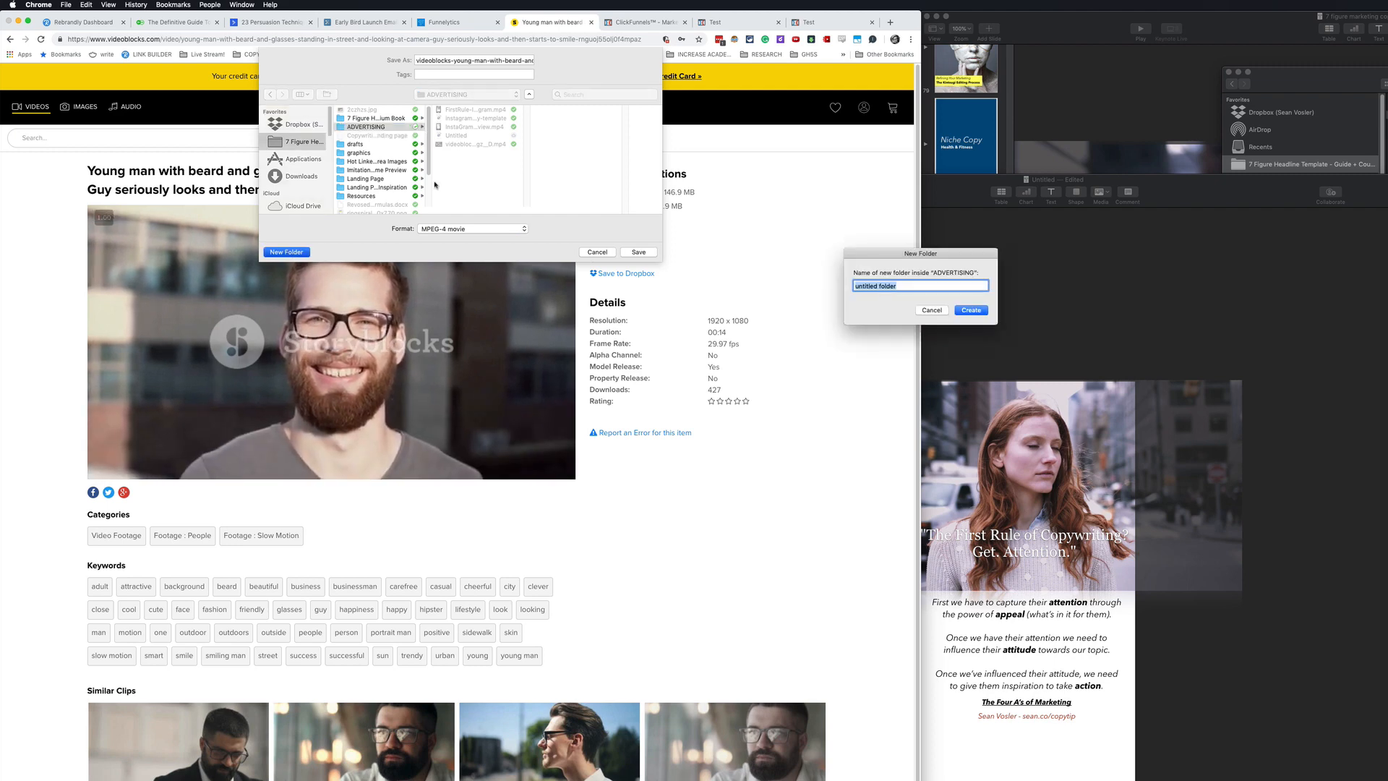
type("vi")
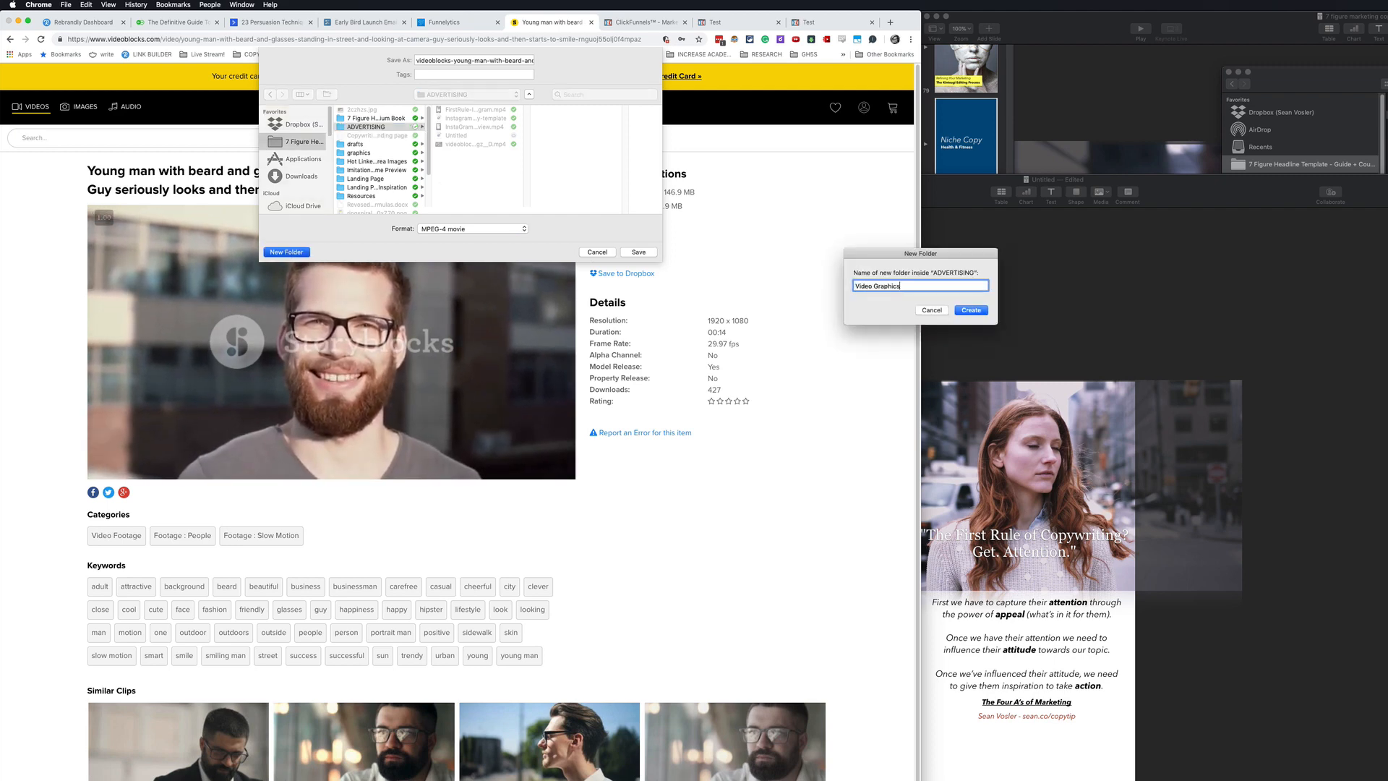
key("Return")
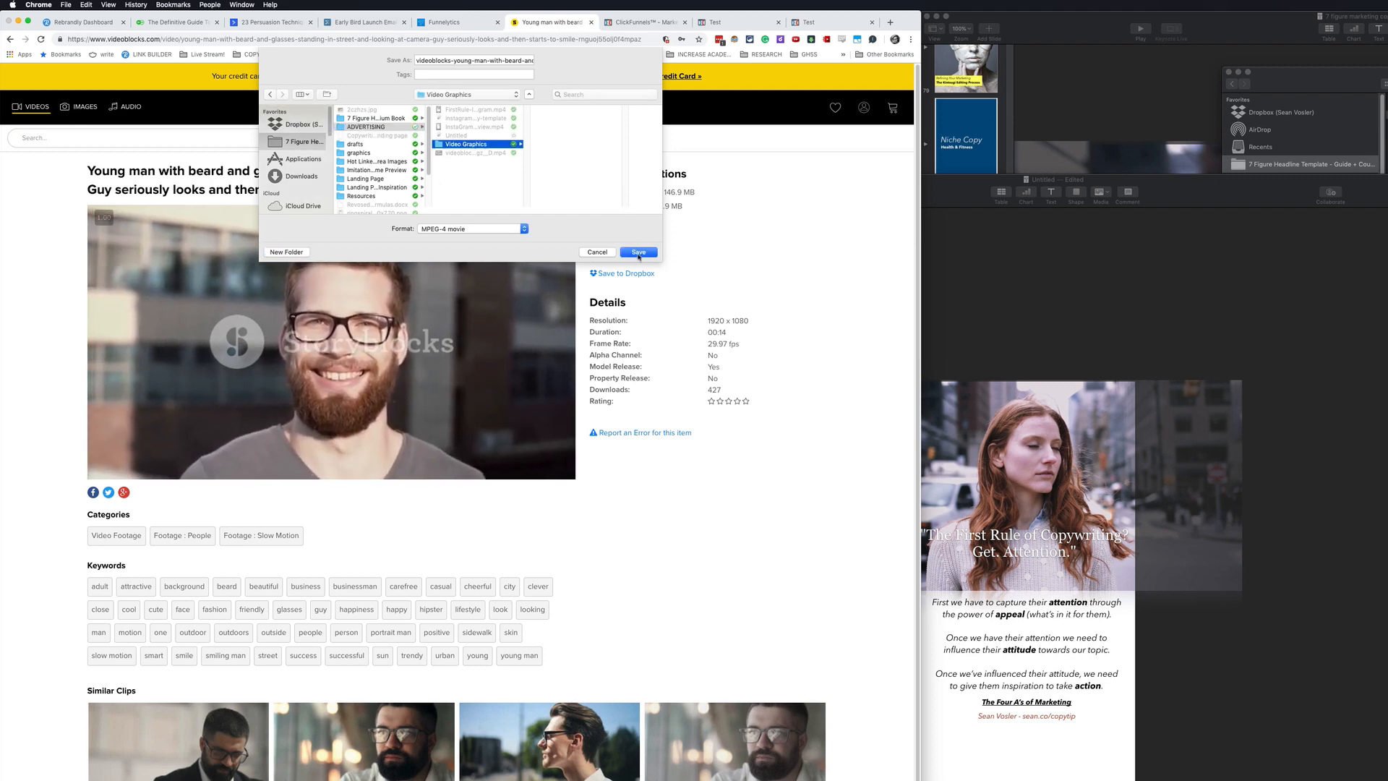
left_click(640, 253)
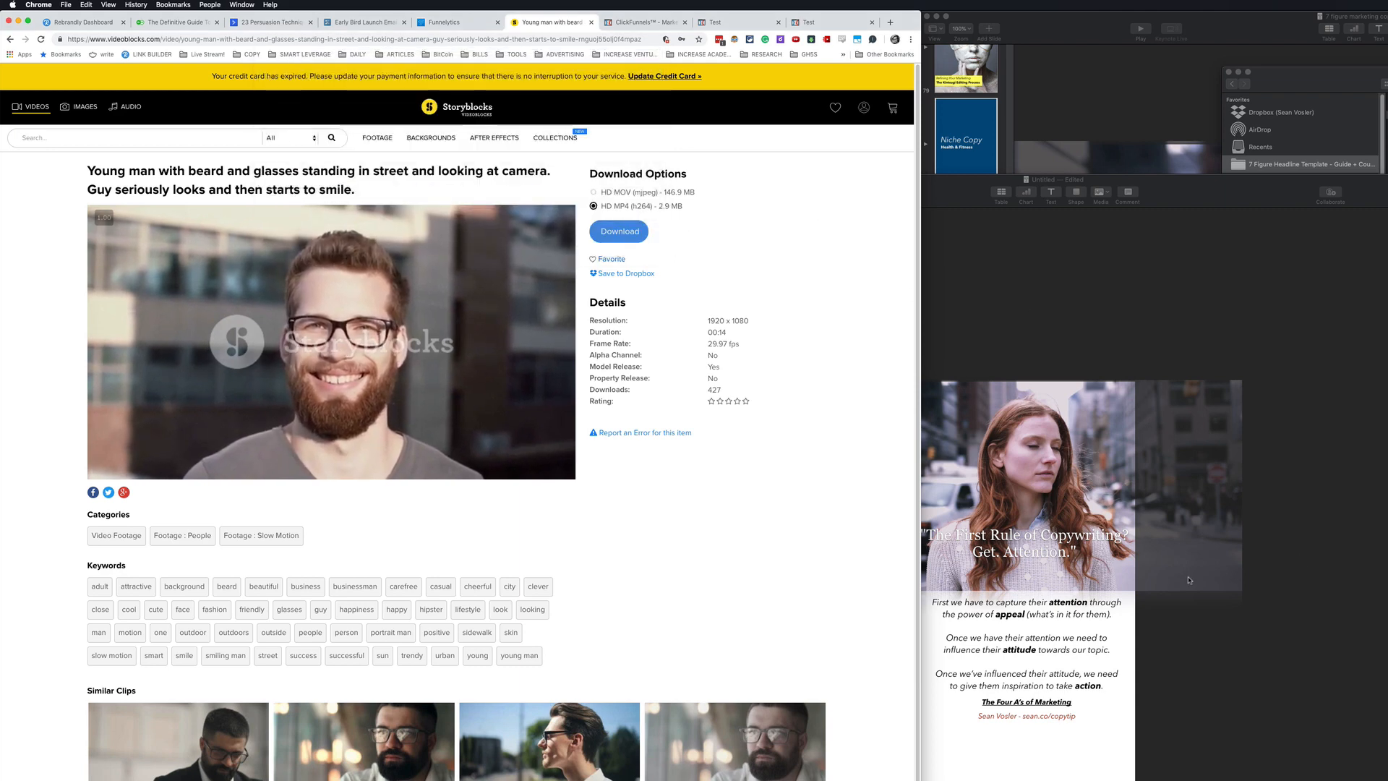
left_click(1051, 257)
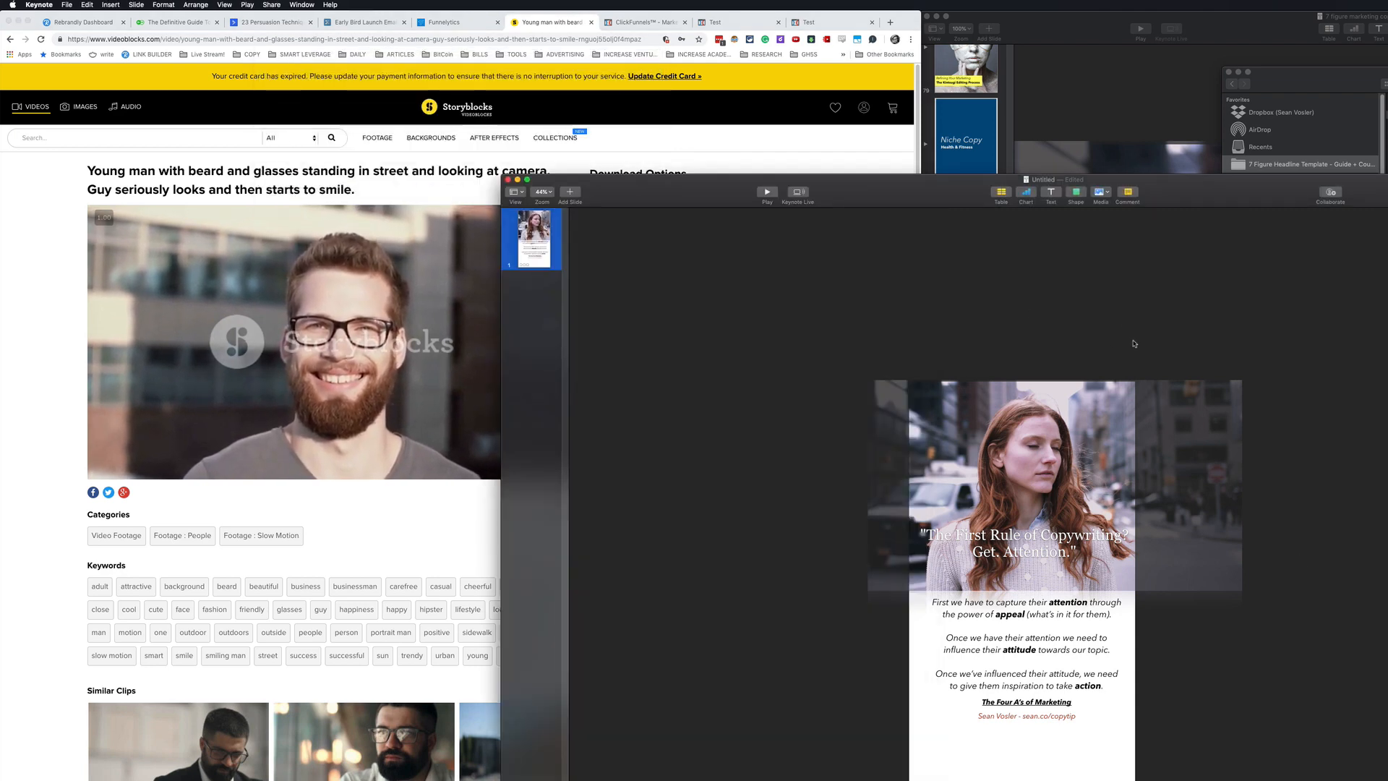
Move the file browser aside and cycle back to the slideshow document.
key("super+Tab")
key("super+Tab")
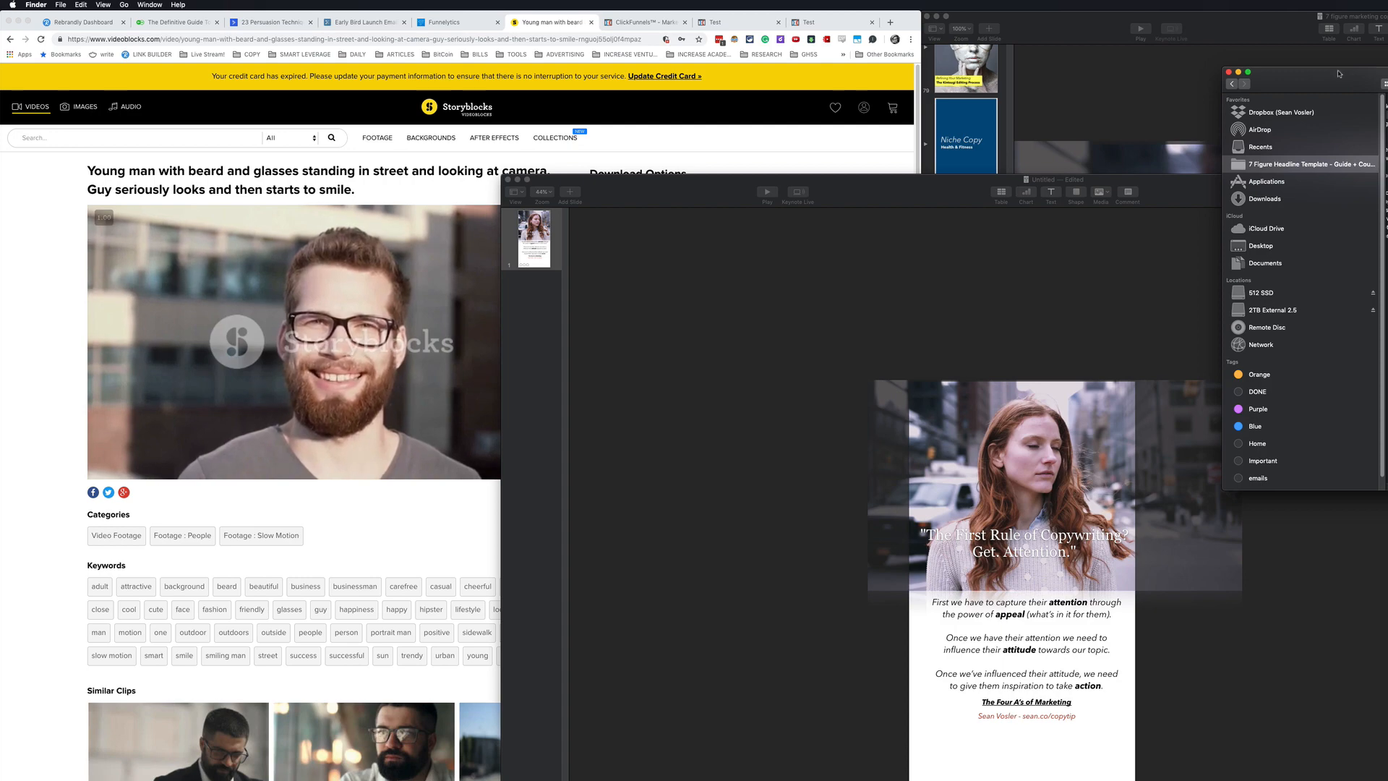
left_click_drag(1338, 75, 300, 217)
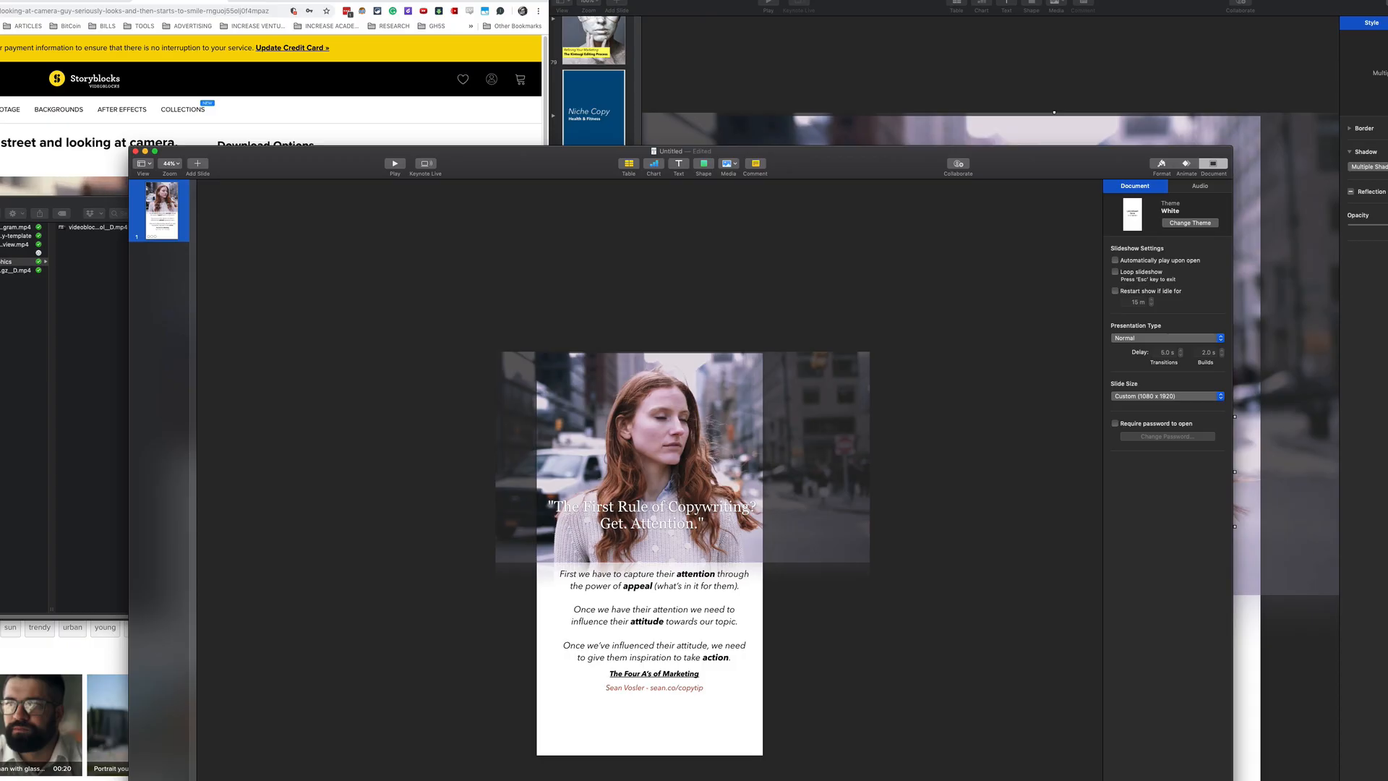
key("super+Tab")
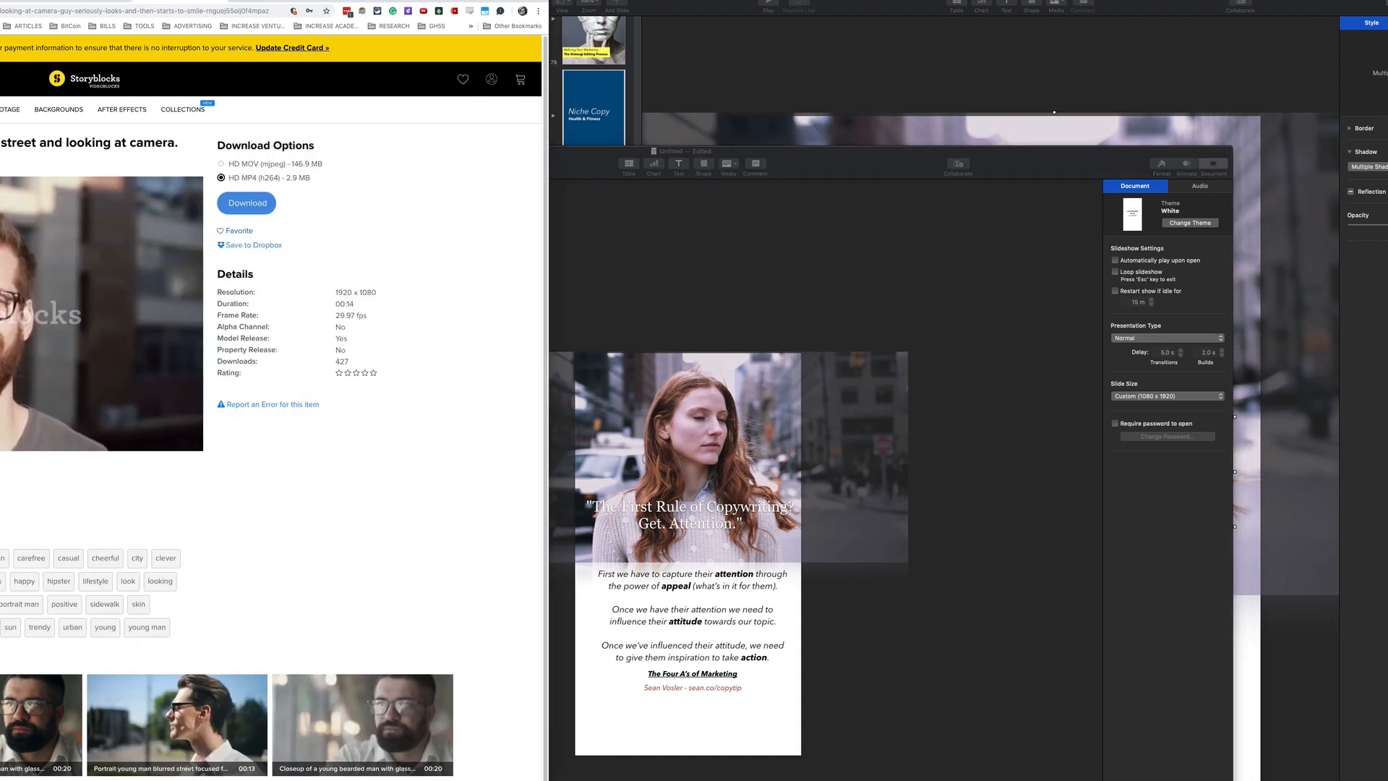
key("super+Tab")
key("super+Tab")
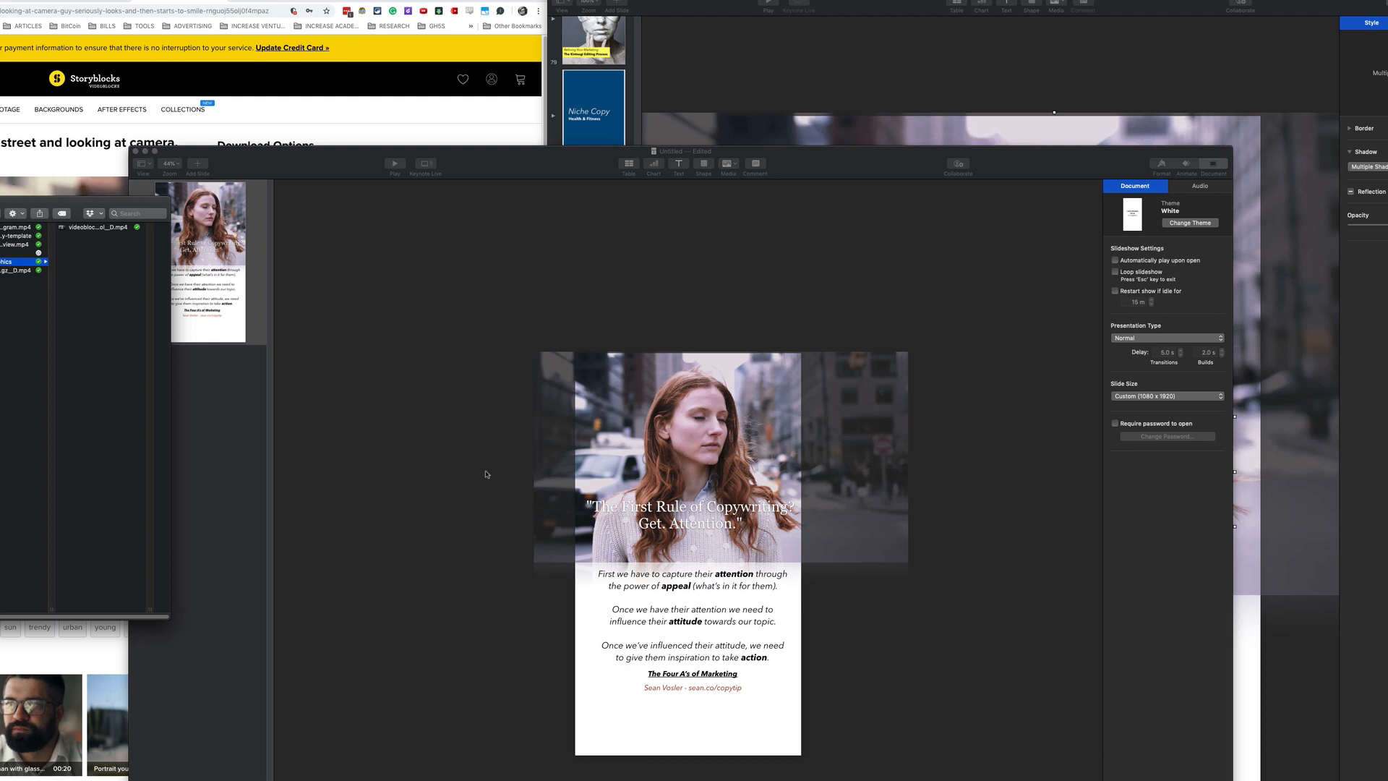
Delete the old street video and move the headline and body text off the slide.
left_click(485, 473)
left_click(715, 477)
key("Delete")
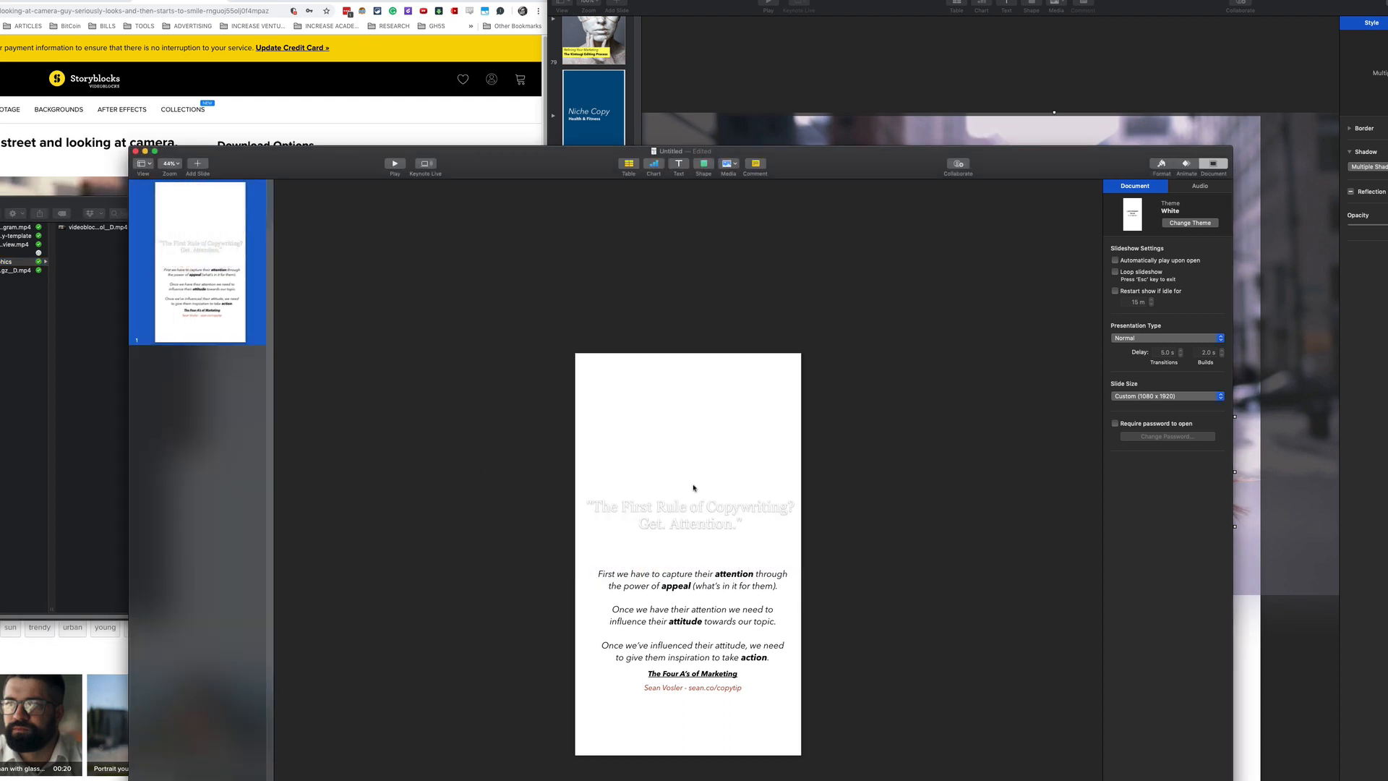
left_click_drag(670, 494, 924, 628)
left_click_drag(697, 614, 944, 747)
left_click(731, 713)
Insert the downloaded bearded-man clip from Video Graphics via Media > Choose.
left_click(740, 166)
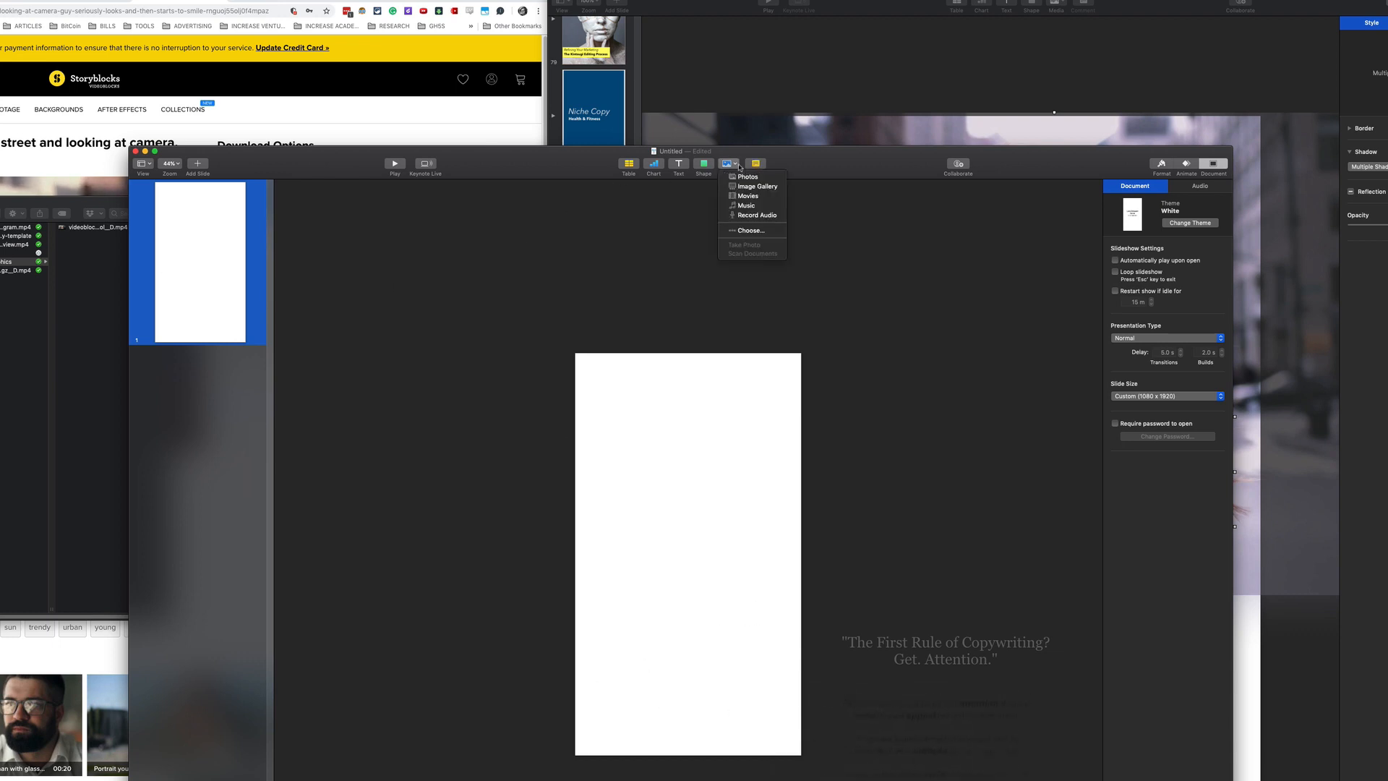
left_click(602, 240)
left_click(727, 163)
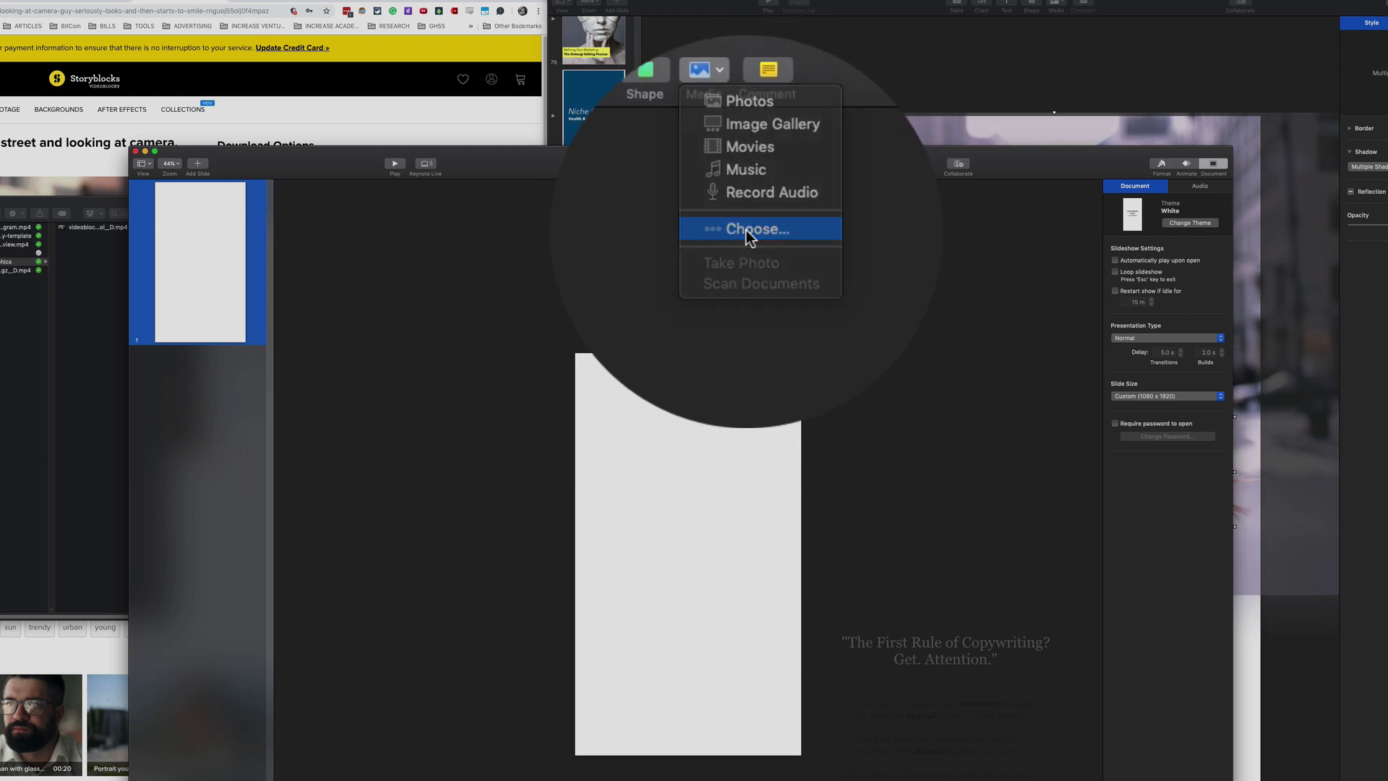
left_click(748, 234)
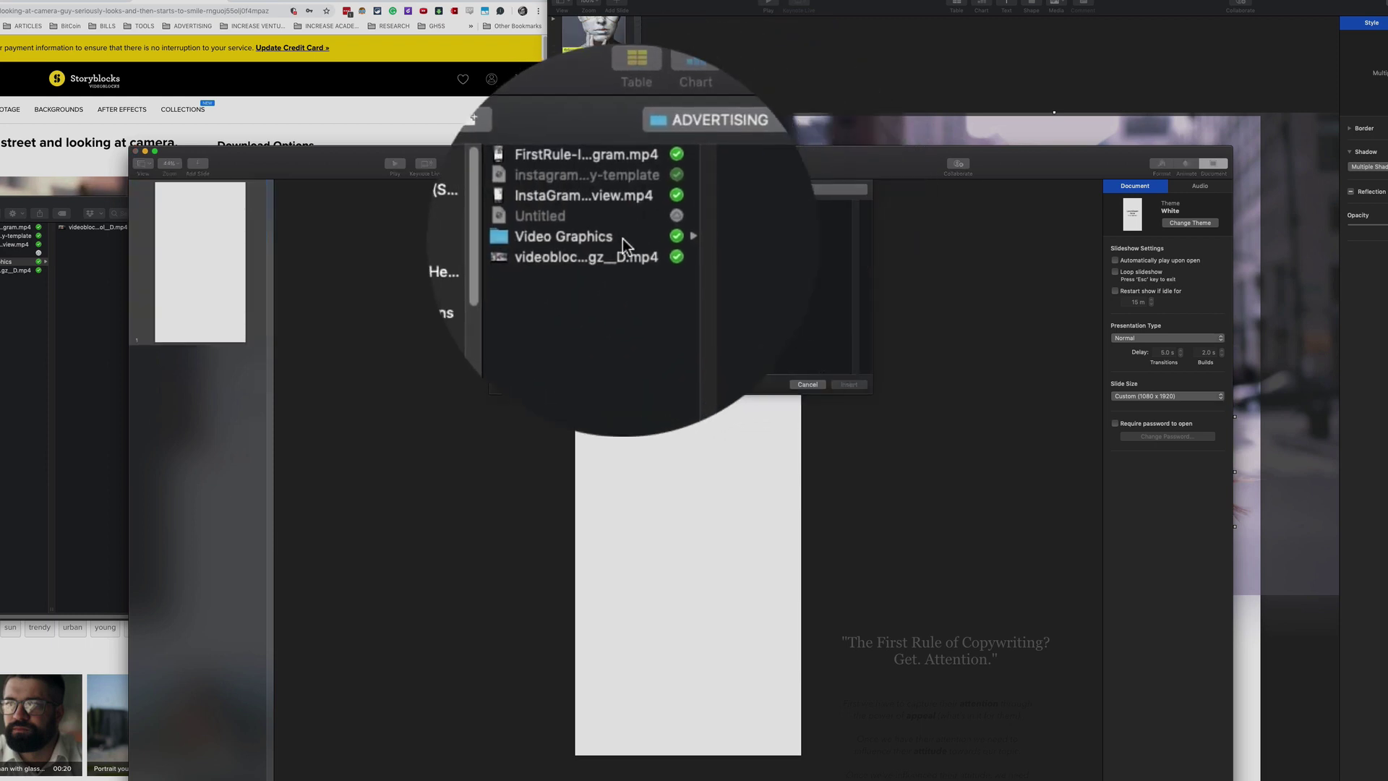
left_click(624, 246)
left_click(705, 205)
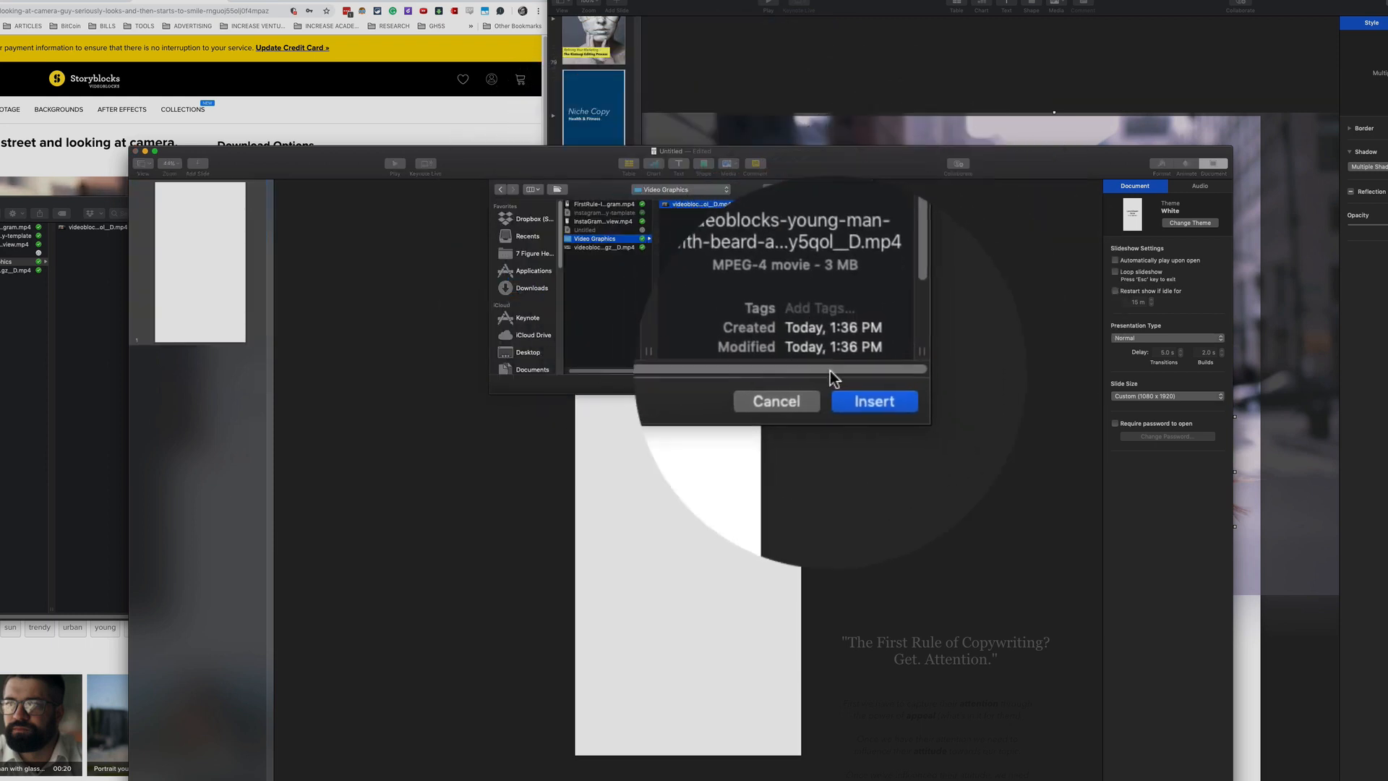
left_click(847, 387)
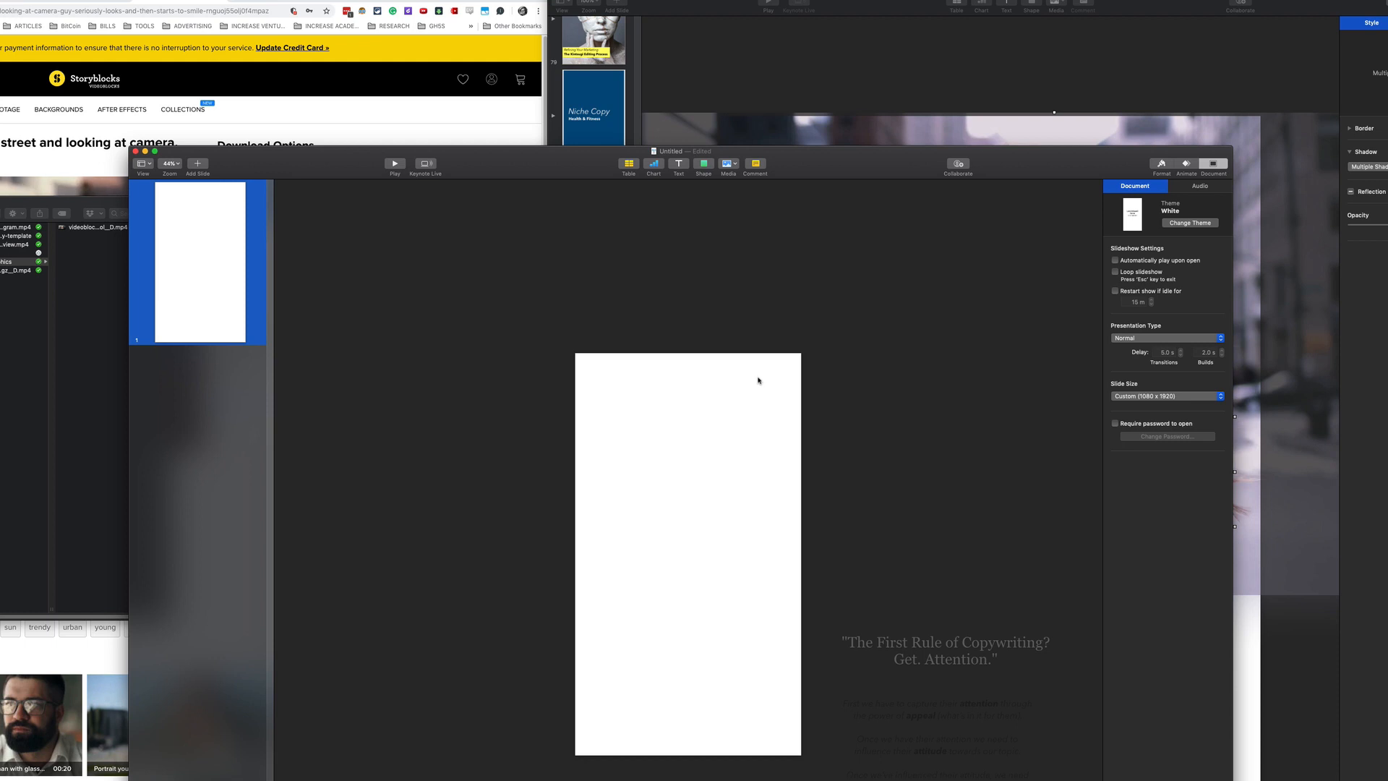
Enlarge the video across the slide top with the face centred and move the headline up over it.
mouse_move(759, 597)
left_mouse_down()
mouse_move(748, 442)
mouse_move(774, 305)
left_mouse_up()
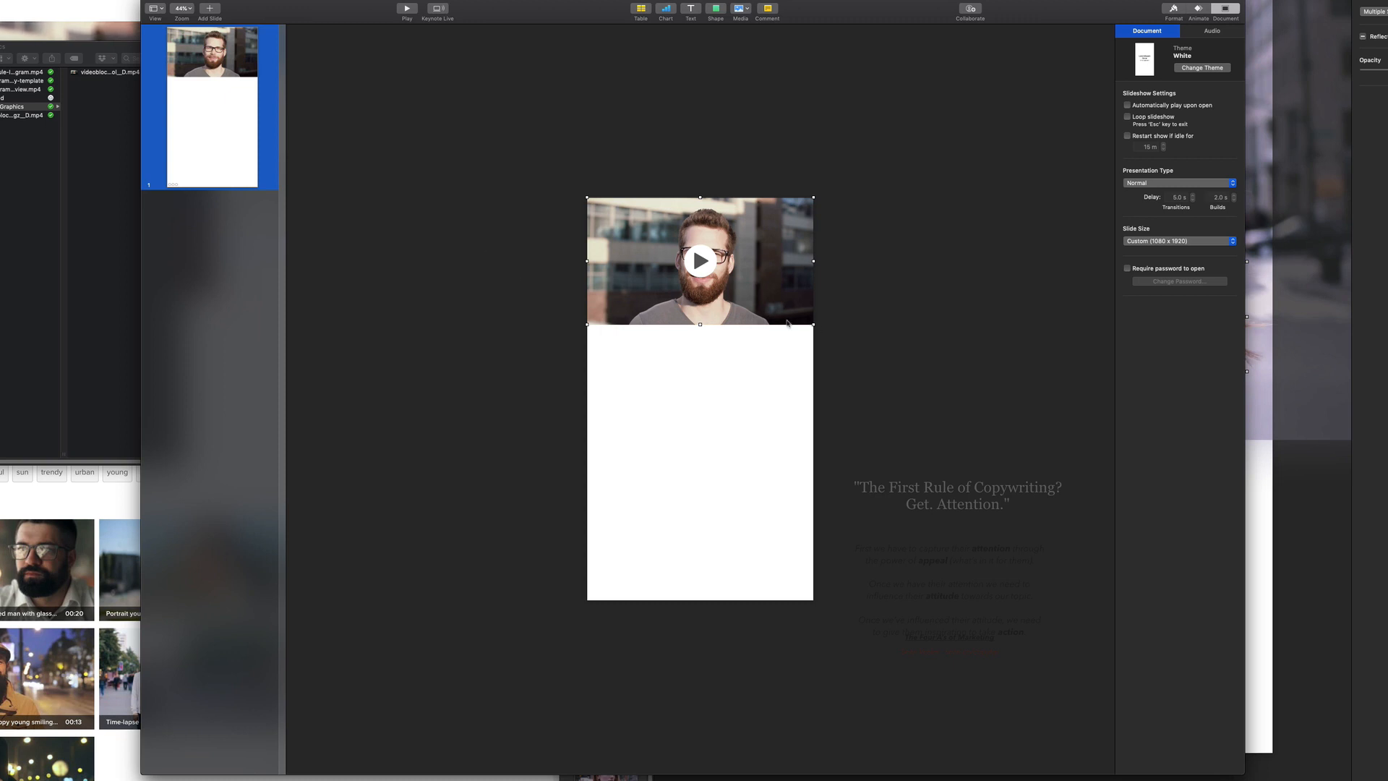
left_click_drag(814, 326, 969, 415)
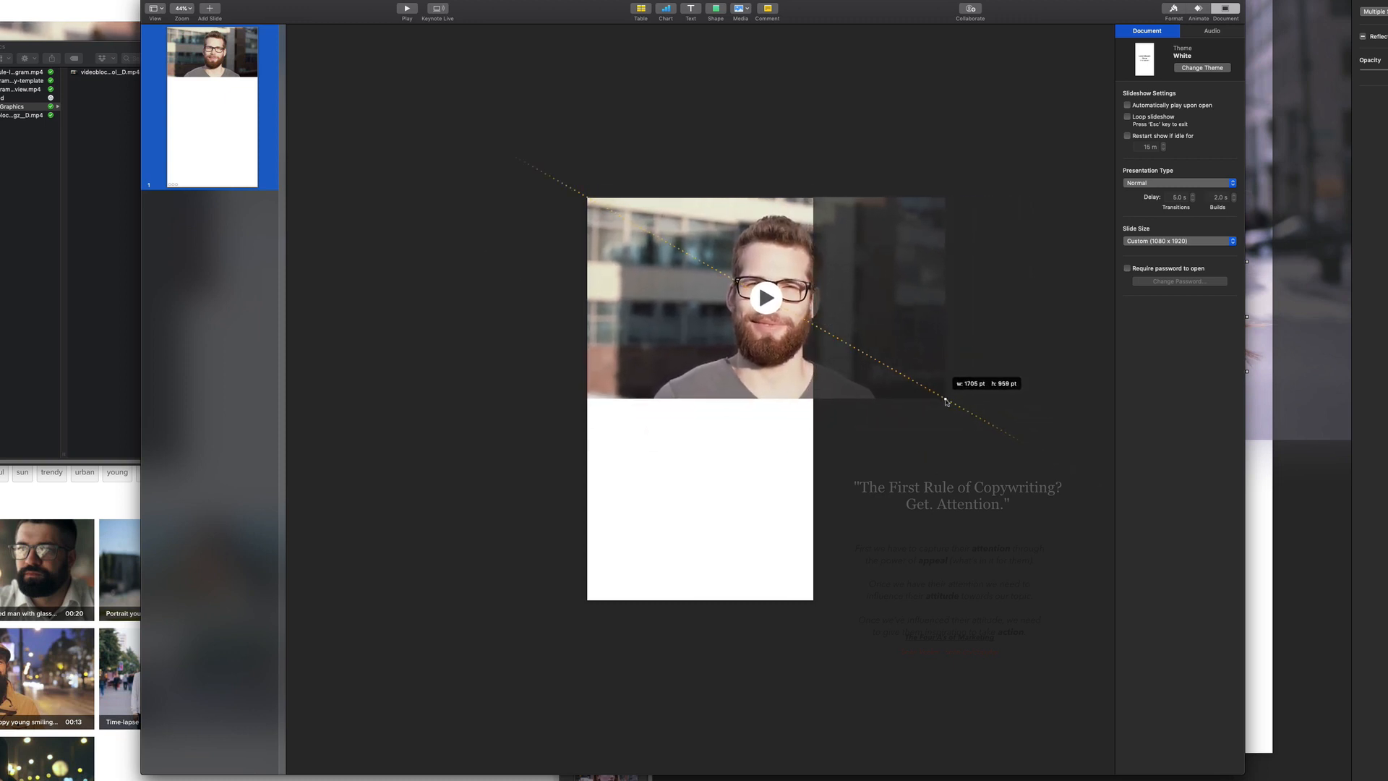
left_click_drag(968, 415, 985, 427)
mouse_move(899, 362)
left_mouse_down()
mouse_move(789, 364)
mouse_move(823, 361)
left_mouse_up()
left_click(857, 494)
mouse_move(805, 495)
left_mouse_down()
mouse_move(563, 323)
mouse_move(710, 371)
left_mouse_up()
Send the video to back and lay out the headline, body copy and Four A's captions below it.
right_click(723, 281)
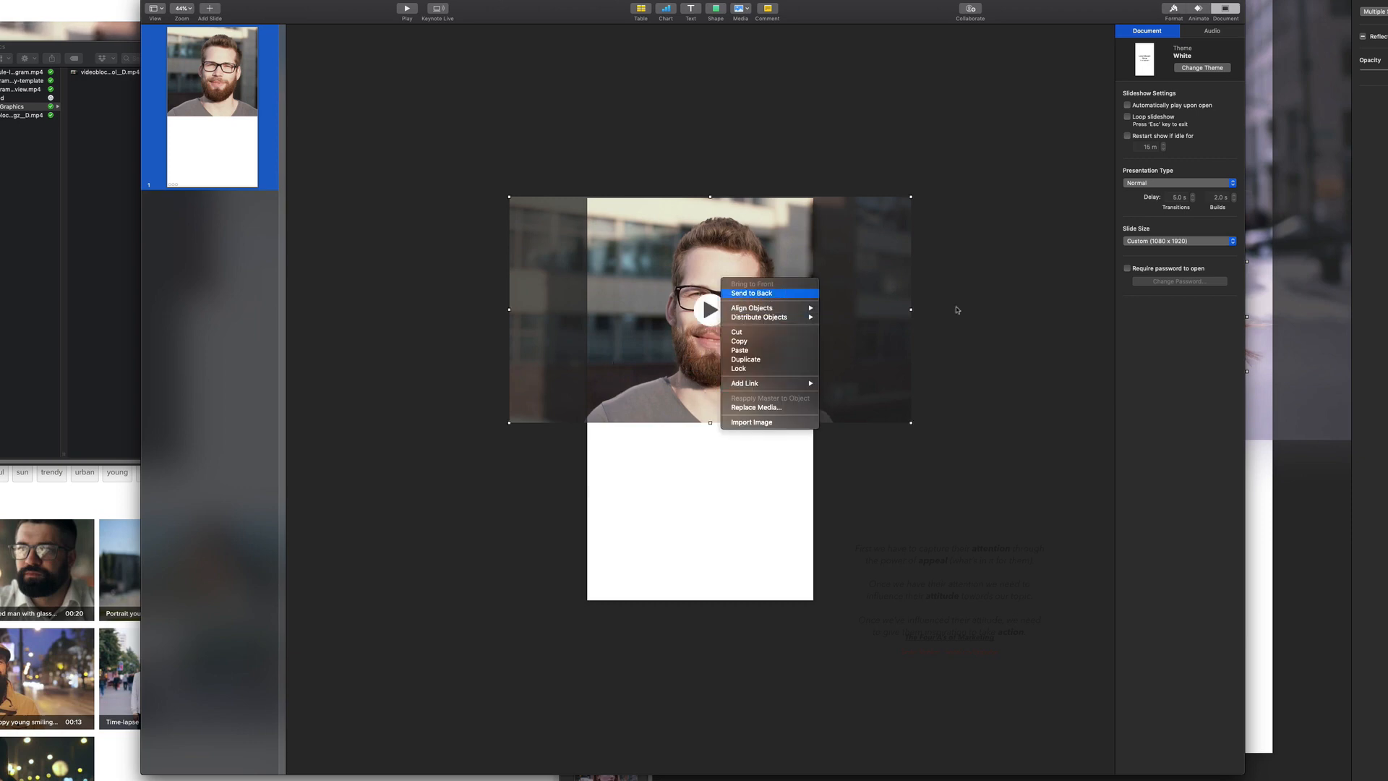
left_click(759, 294)
left_click_drag(742, 426, 690, 401)
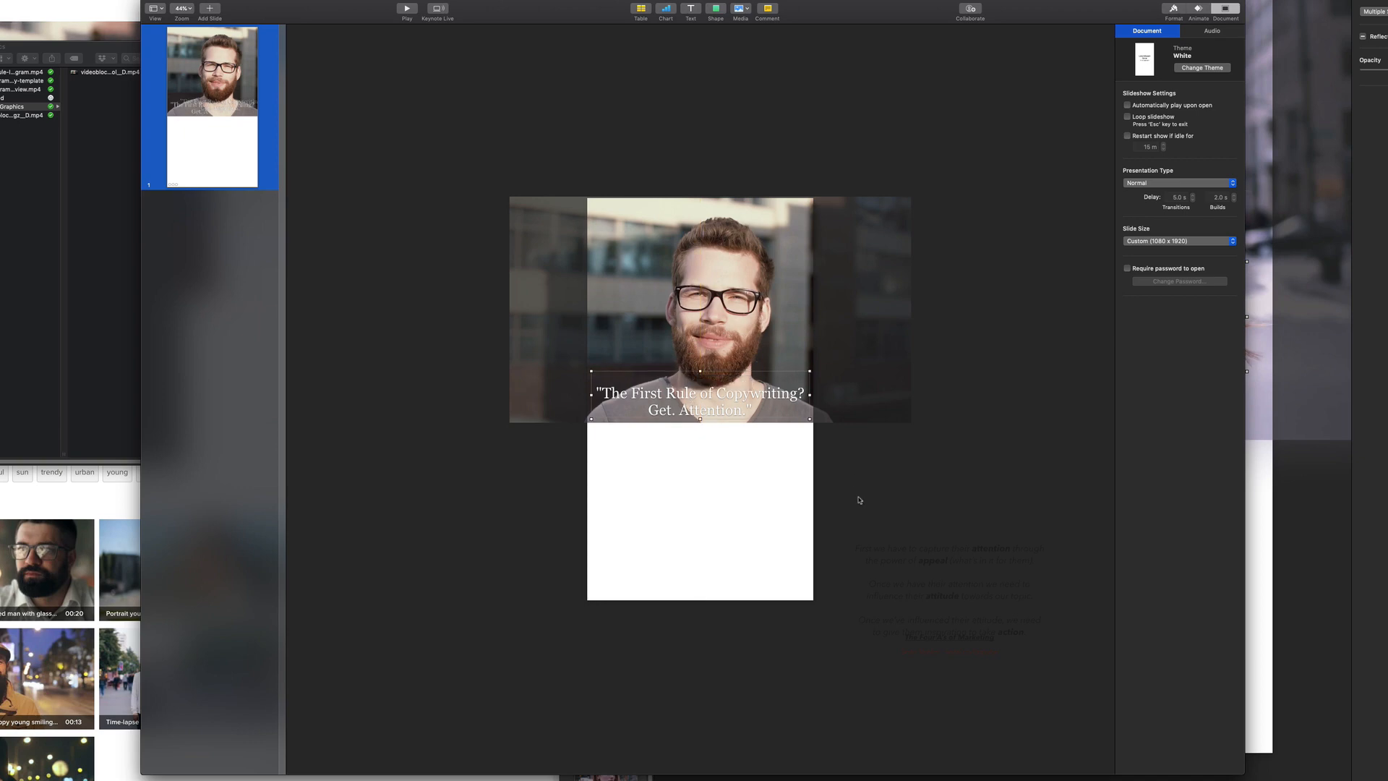
mouse_move(954, 590)
left_mouse_down()
mouse_move(669, 466)
mouse_move(699, 489)
left_mouse_up()
left_click_drag(705, 542, 708, 566)
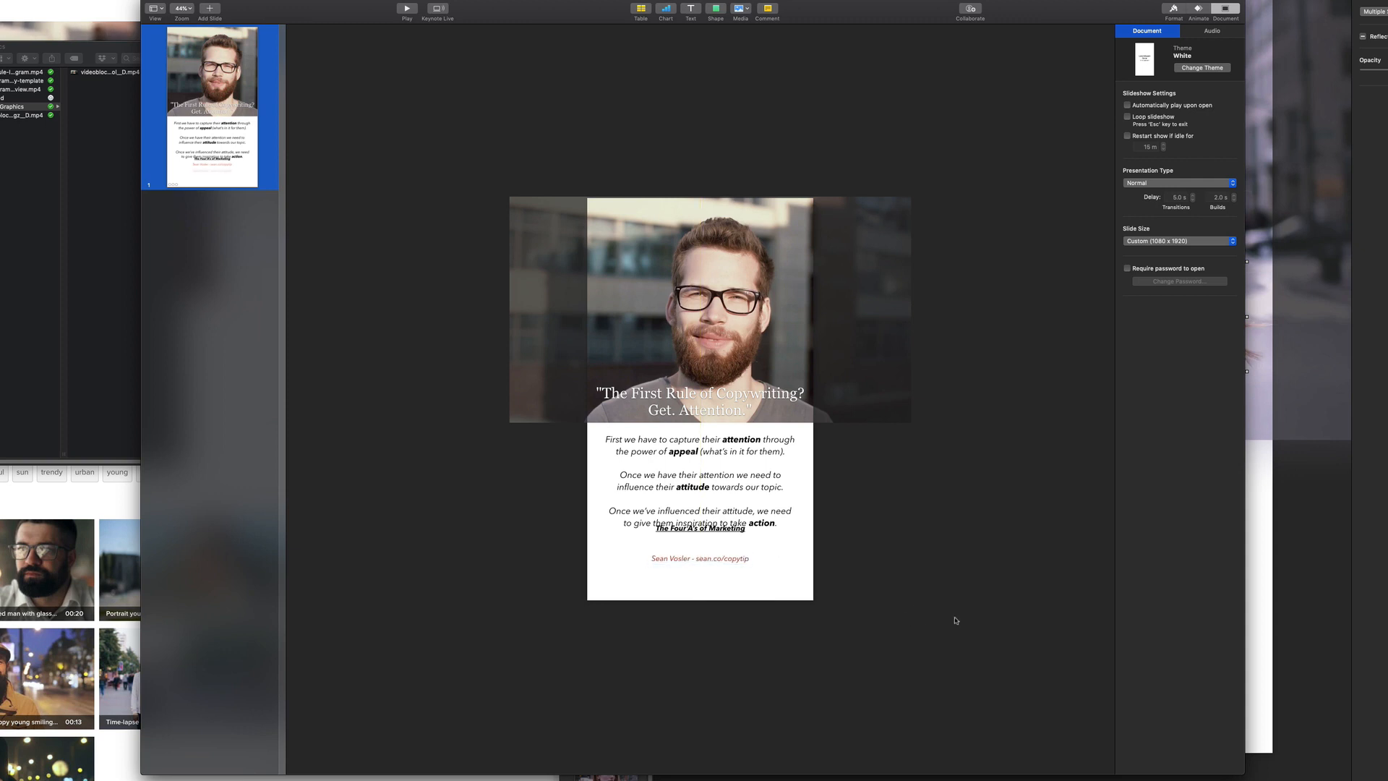
left_click(694, 528)
mouse_move(695, 528)
left_mouse_down()
mouse_move(696, 582)
mouse_move(702, 557)
mouse_move(751, 584)
mouse_move(721, 552)
mouse_move(672, 579)
left_mouse_up()
left_click(717, 557)
Retype the copied caption as 'For More Tips Visit:', align both captions and nudge headline and video.
triple_click(679, 581)
type("For More Tips Visit:")
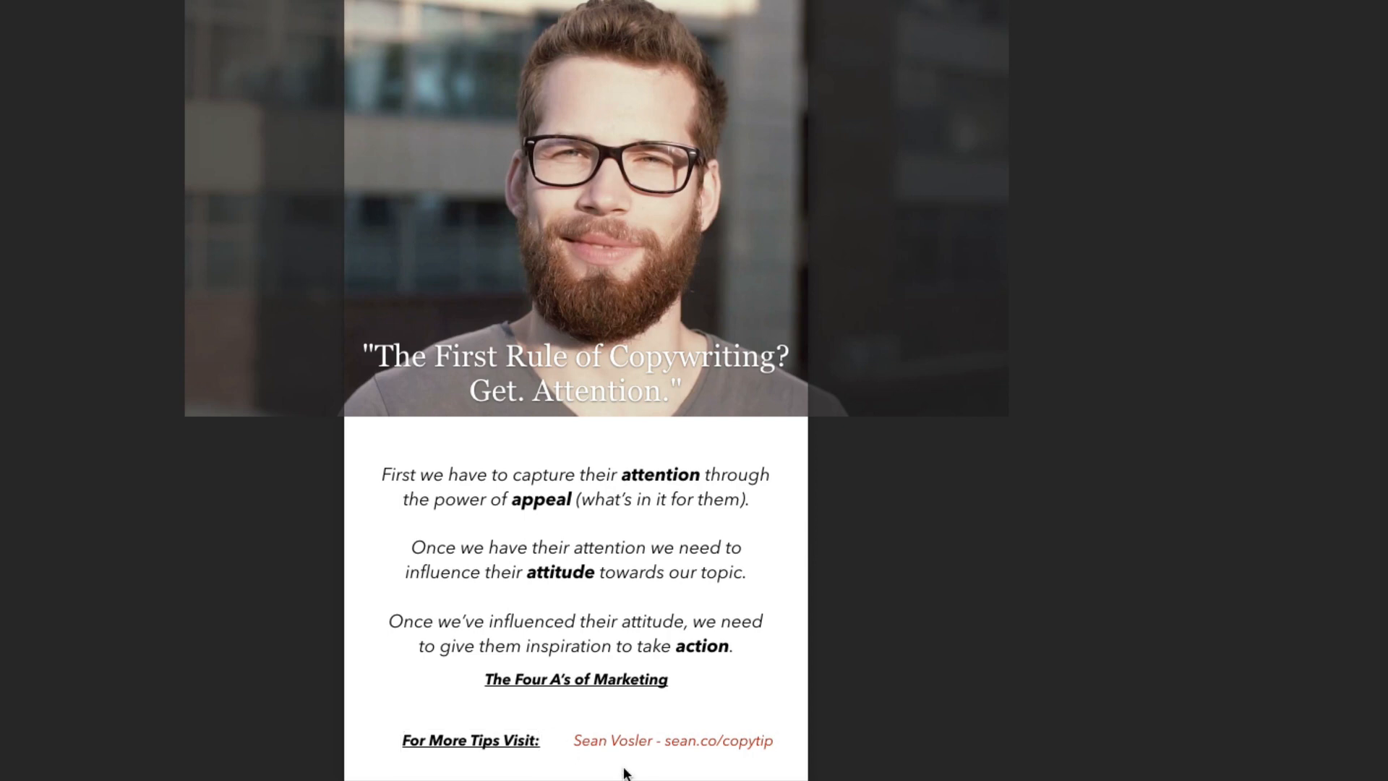
left_click_drag(496, 739, 490, 731)
left_click_drag(636, 747, 619, 740)
mouse_move(473, 755)
left_mouse_down()
mouse_move(631, 725)
mouse_move(640, 738)
left_mouse_up()
left_click(1135, 693)
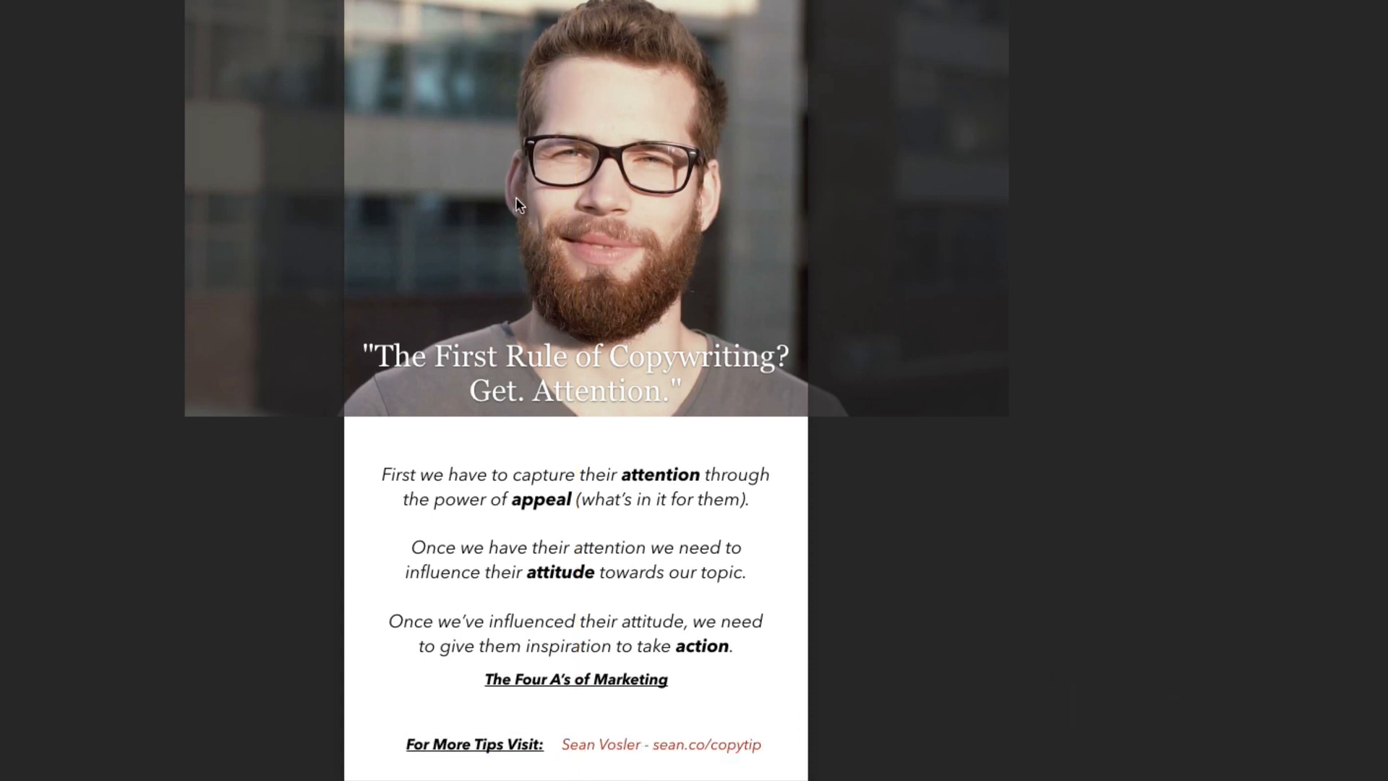
left_click_drag(586, 363, 585, 353)
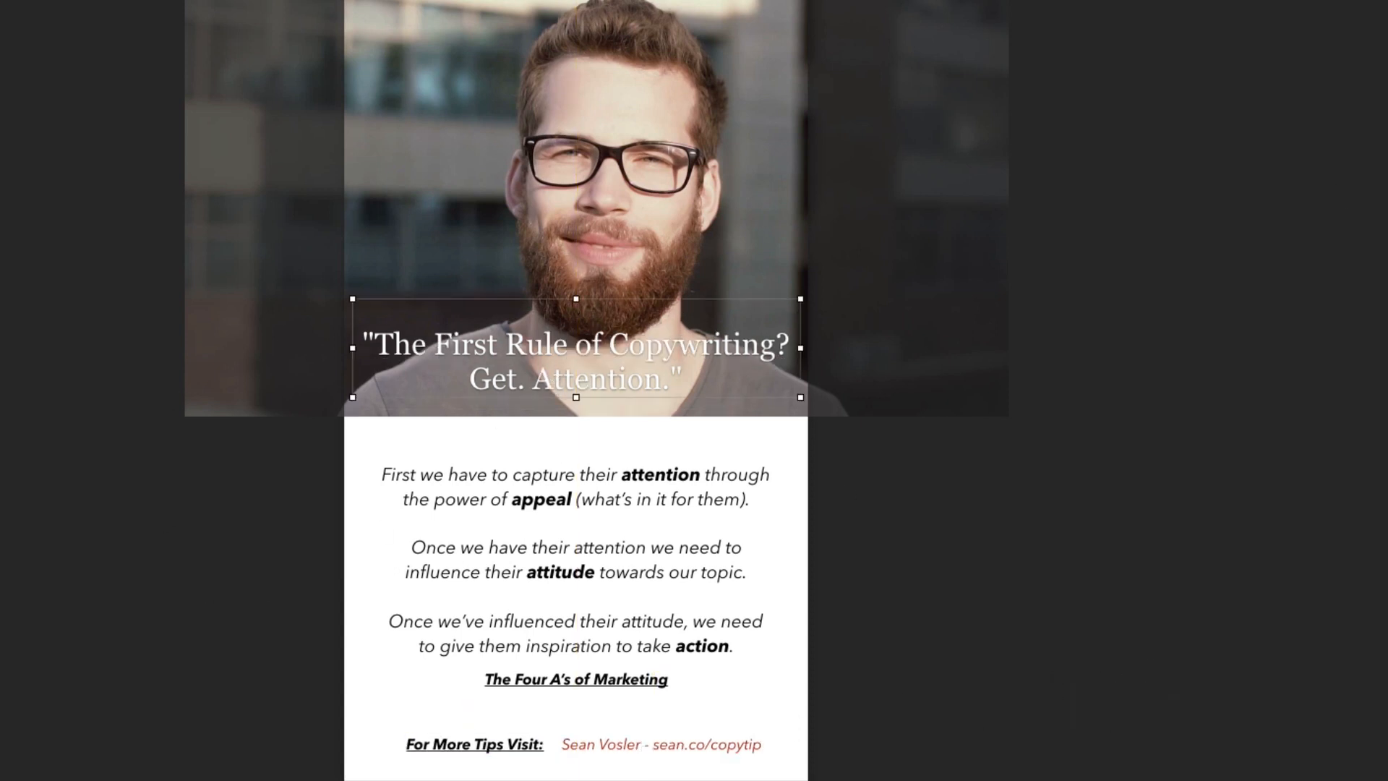
left_click(648, 174)
mouse_move(643, 236)
left_mouse_down()
mouse_move(684, 209)
mouse_move(654, 213)
left_mouse_up()
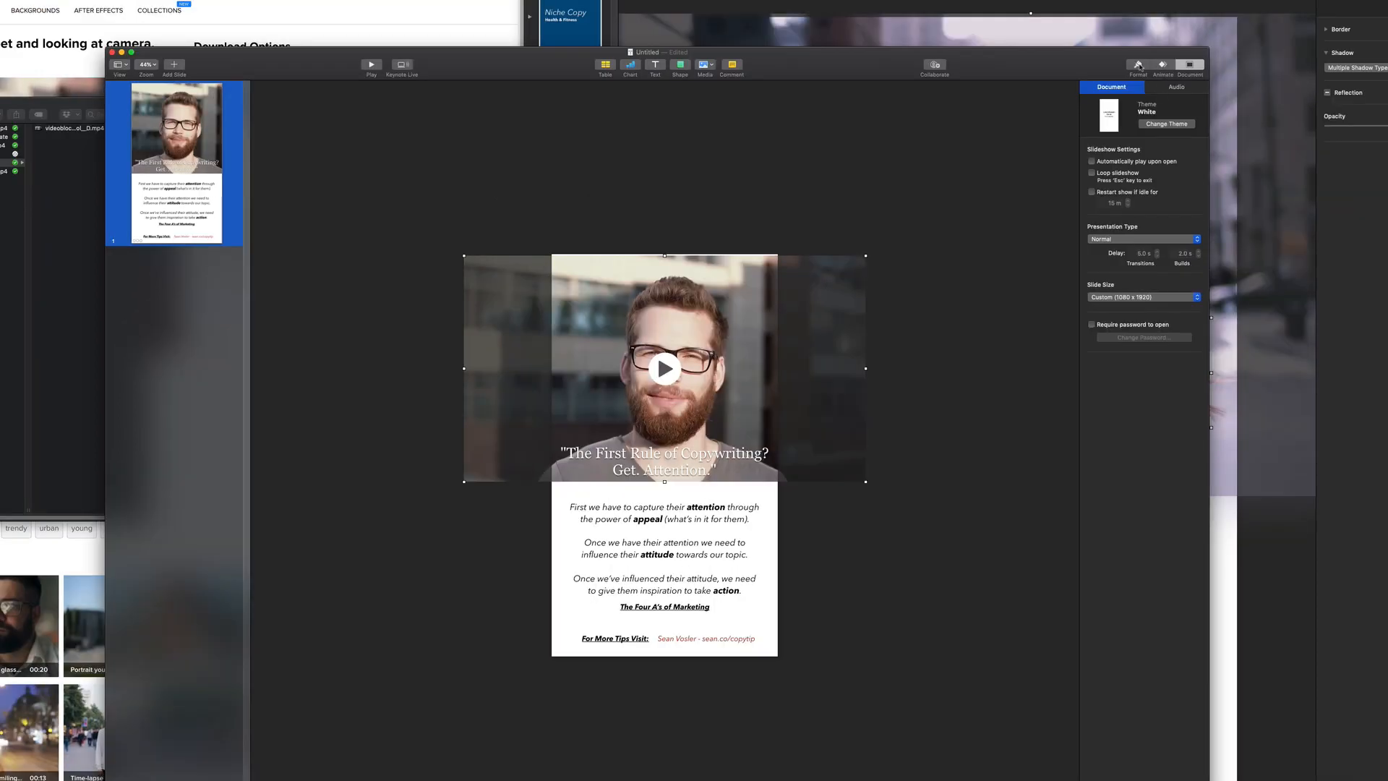
Nudge the video and headline up into alignment with Format options open.
left_click(1139, 67)
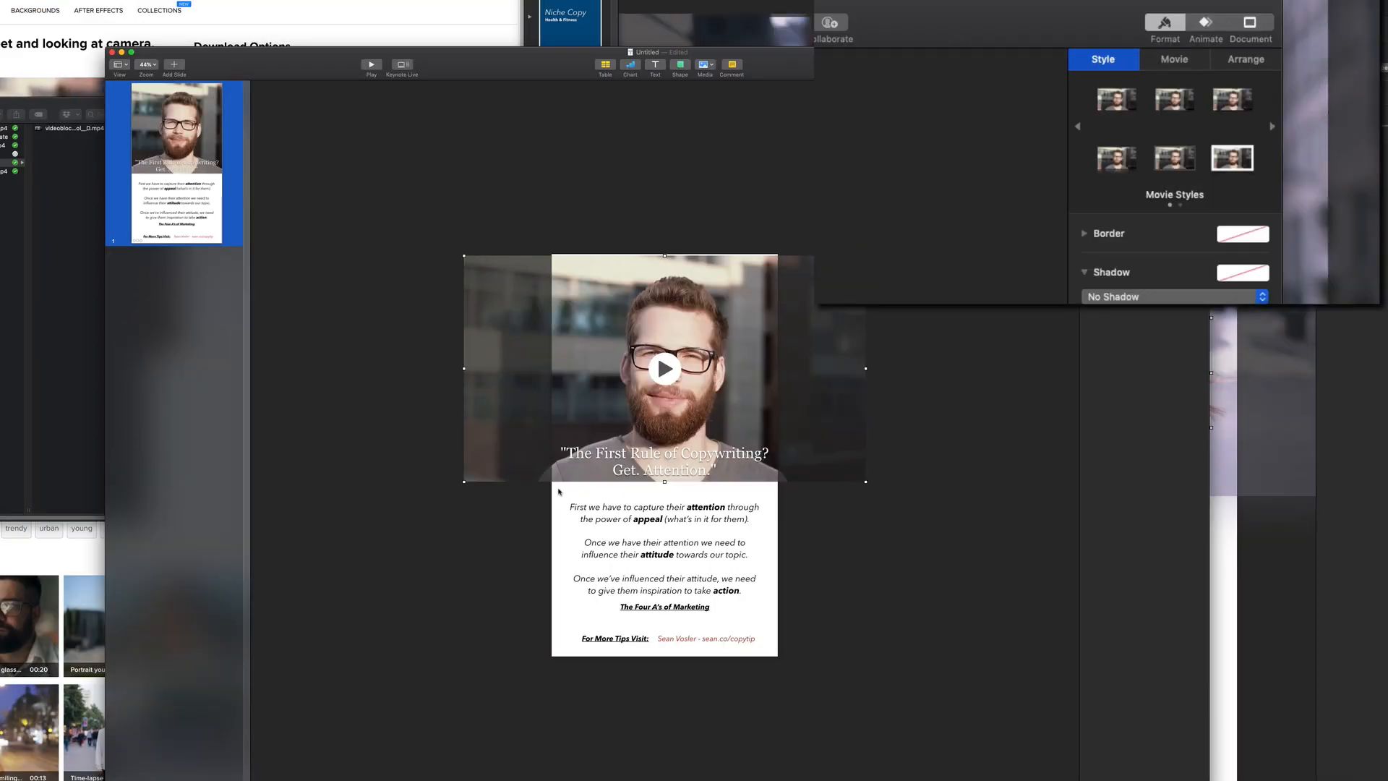
left_click_drag(667, 311, 668, 309)
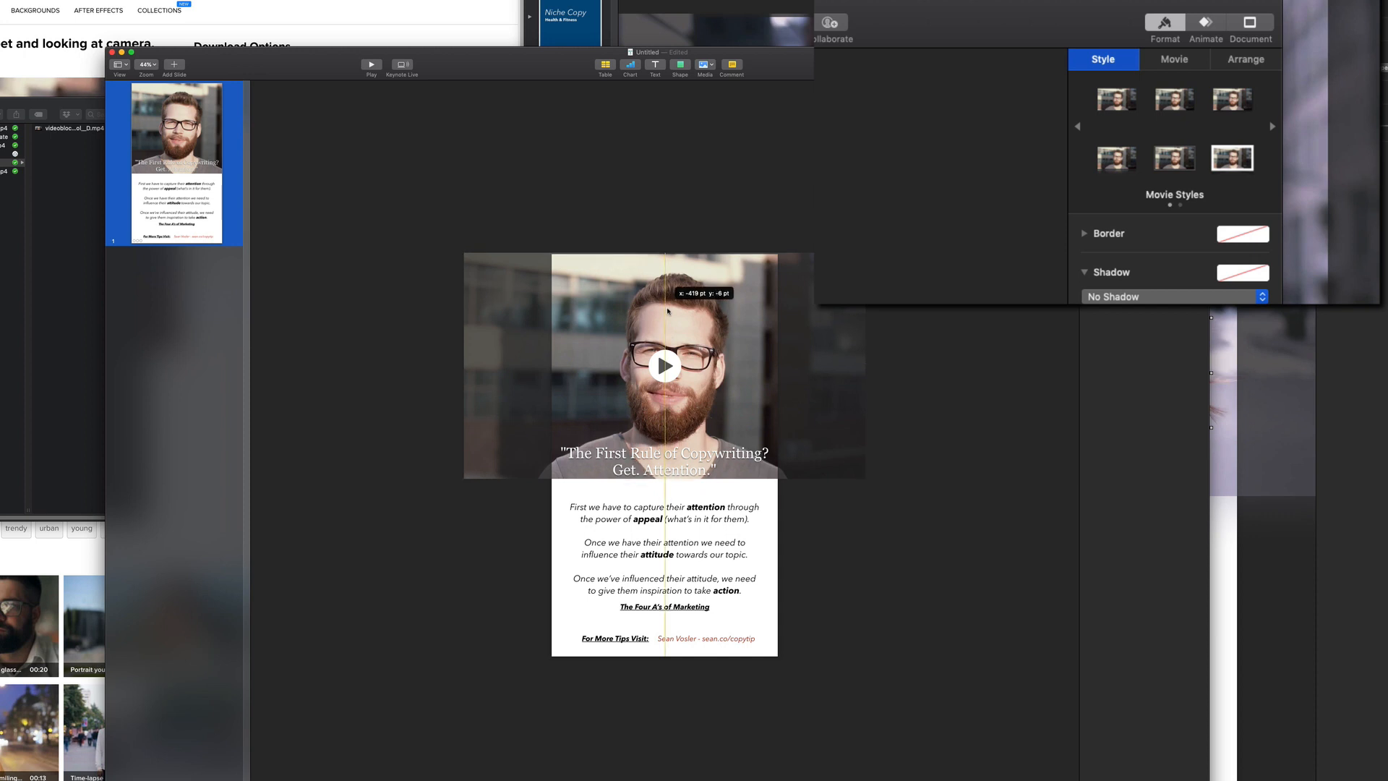
left_click(664, 456)
left_click_drag(664, 456, 663, 451)
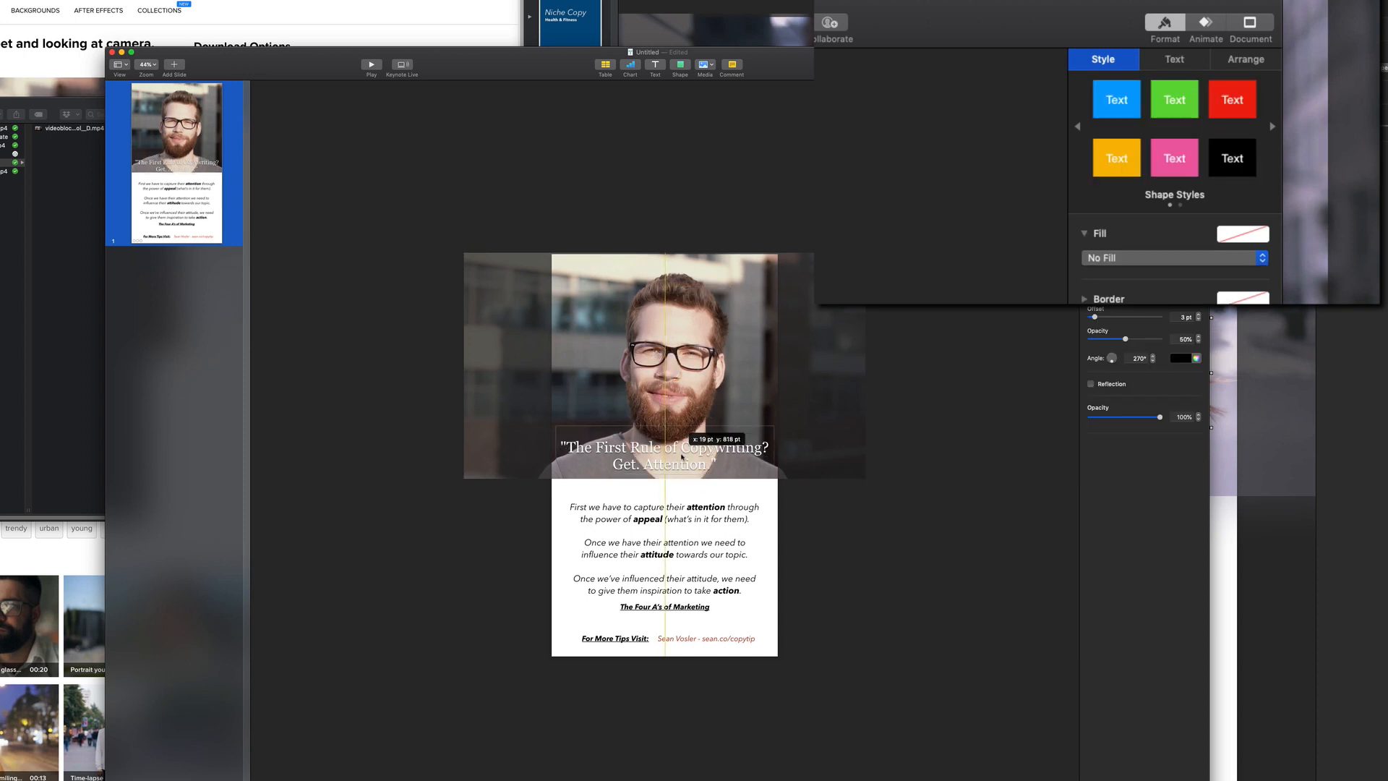
left_click(667, 325)
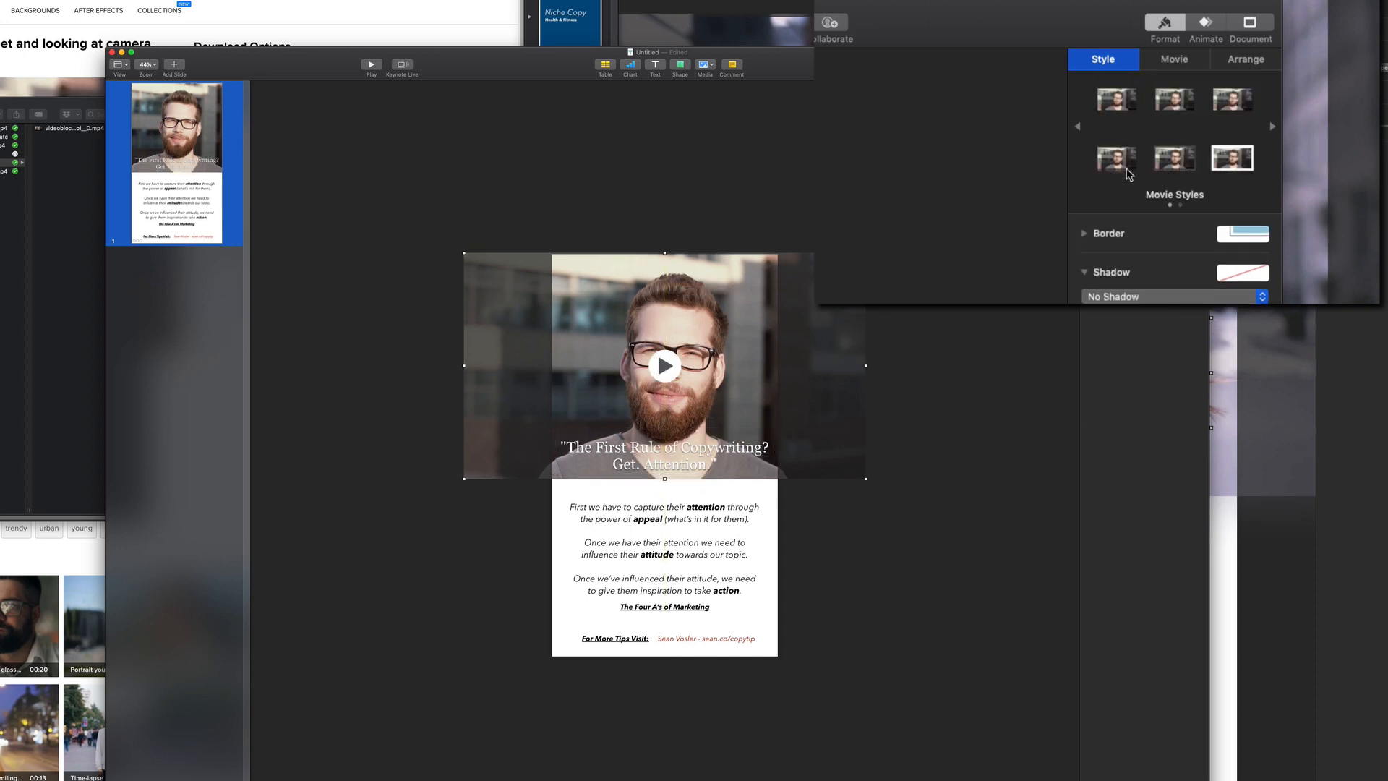
Try shadow and border styles, then give the video a 40% reflection.
left_click(1098, 172)
left_click(1223, 103)
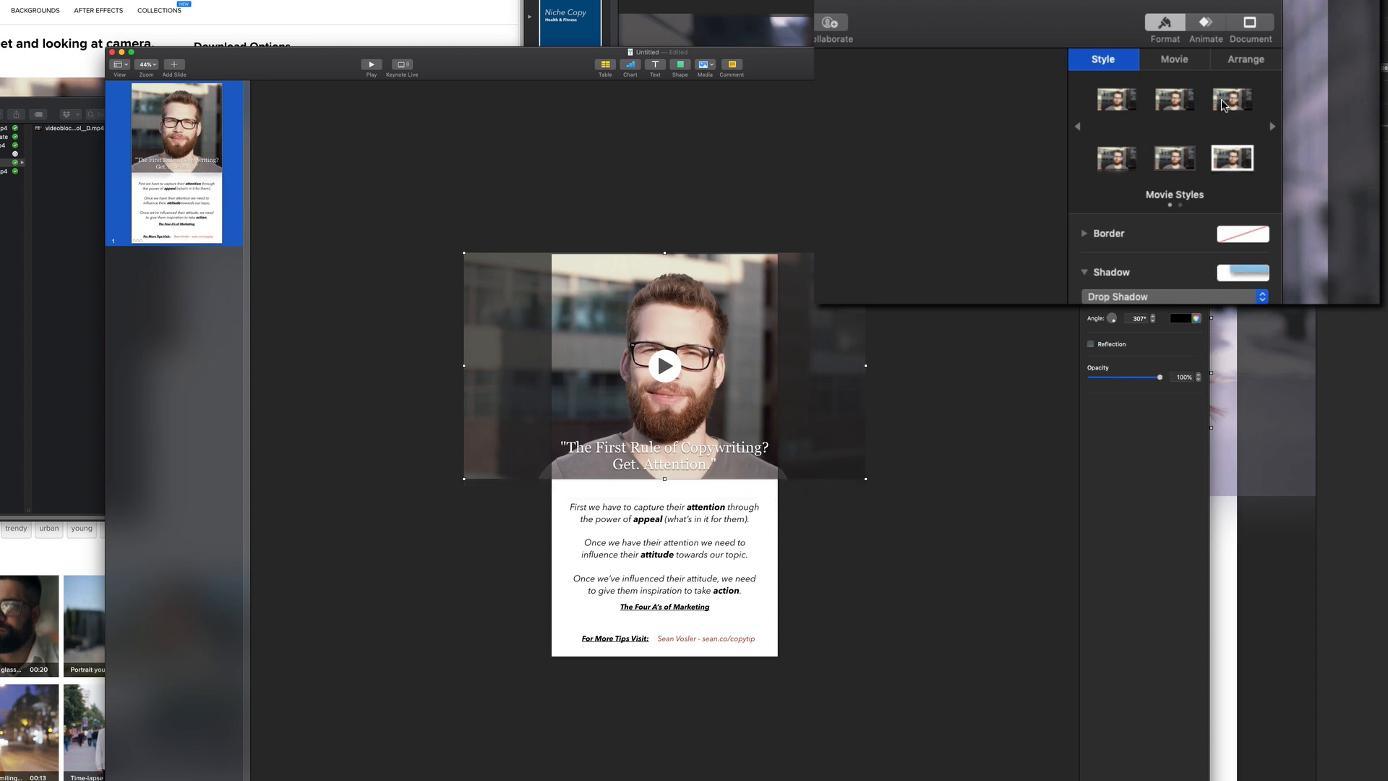
left_click(1117, 160)
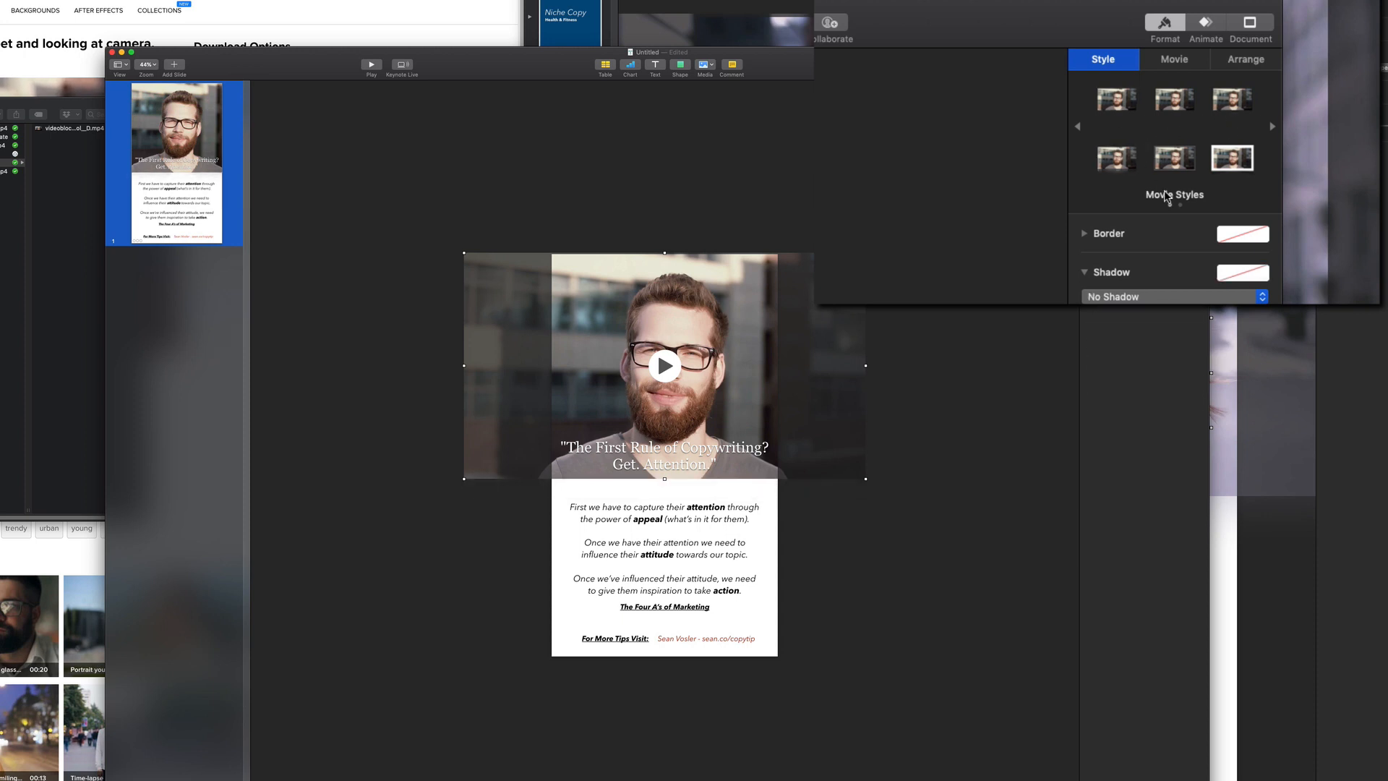
left_click(1120, 153)
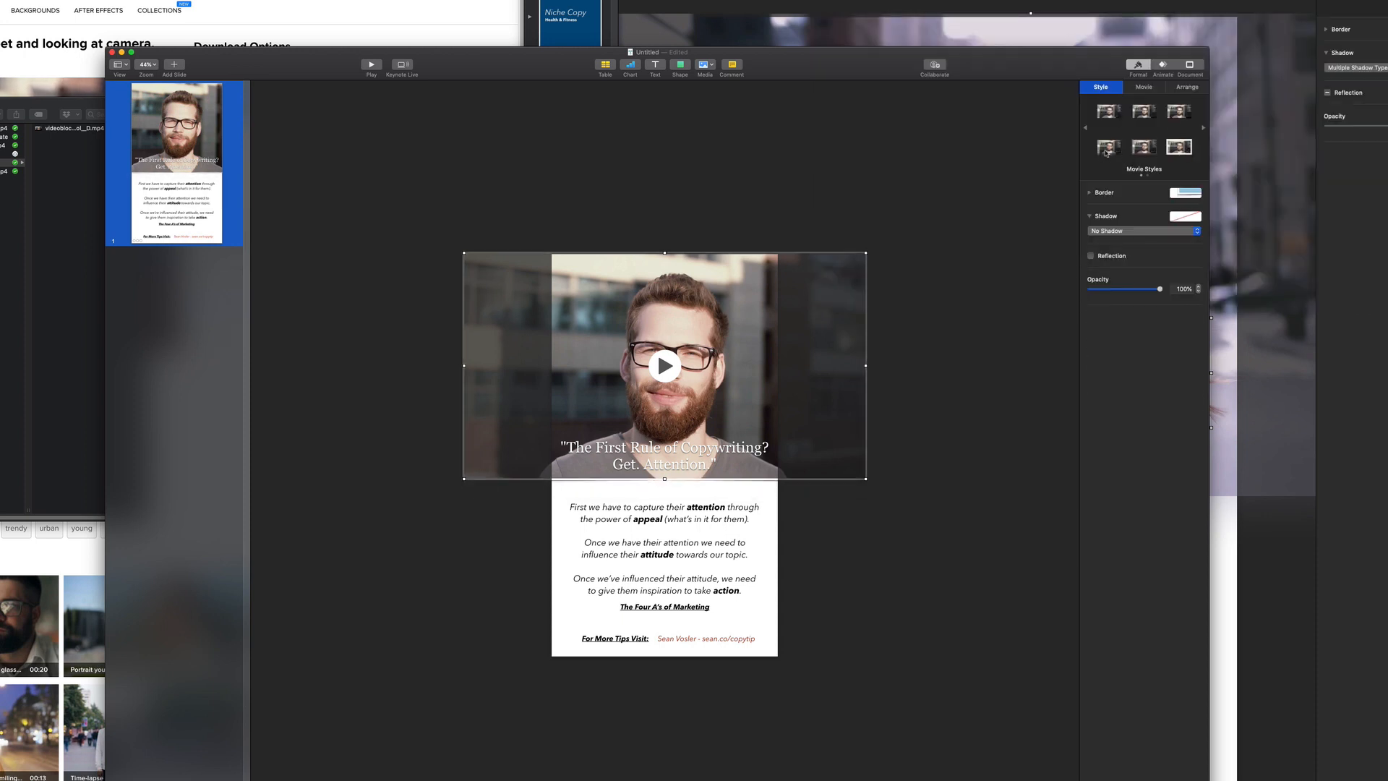
left_click(1091, 255)
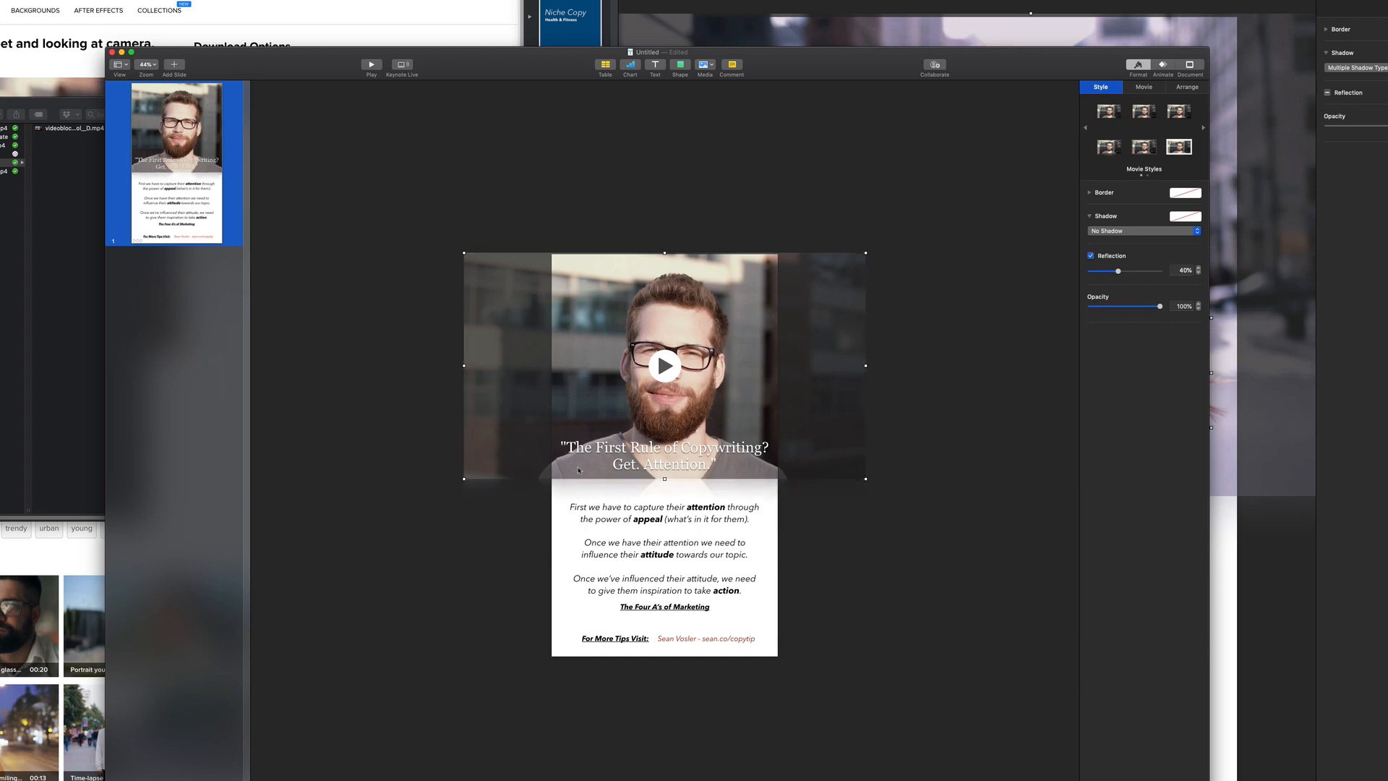
left_click(651, 539)
left_click(691, 619)
left_click(786, 362)
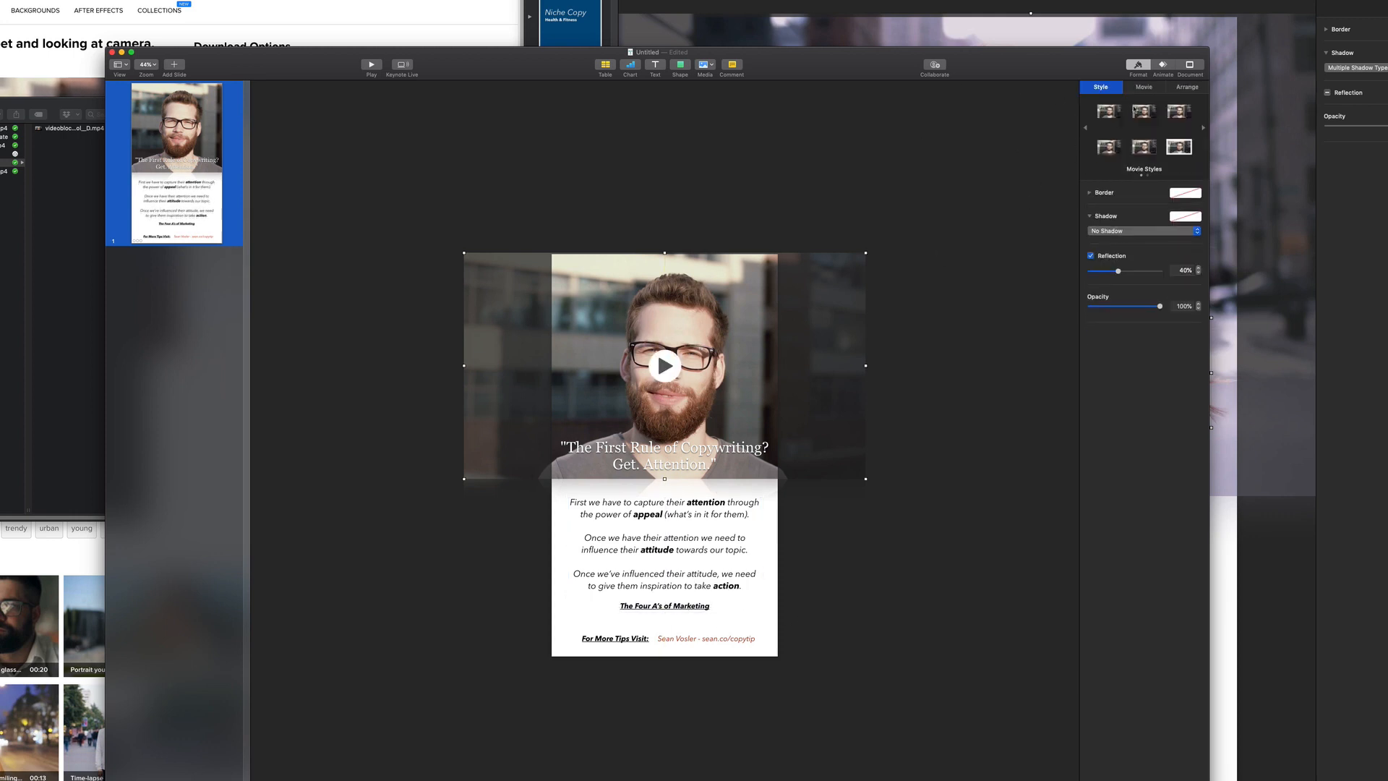
Set the video's Repeat to Loop Back and Forth in the Movie inspector so it plays without a click.
left_click(1145, 87)
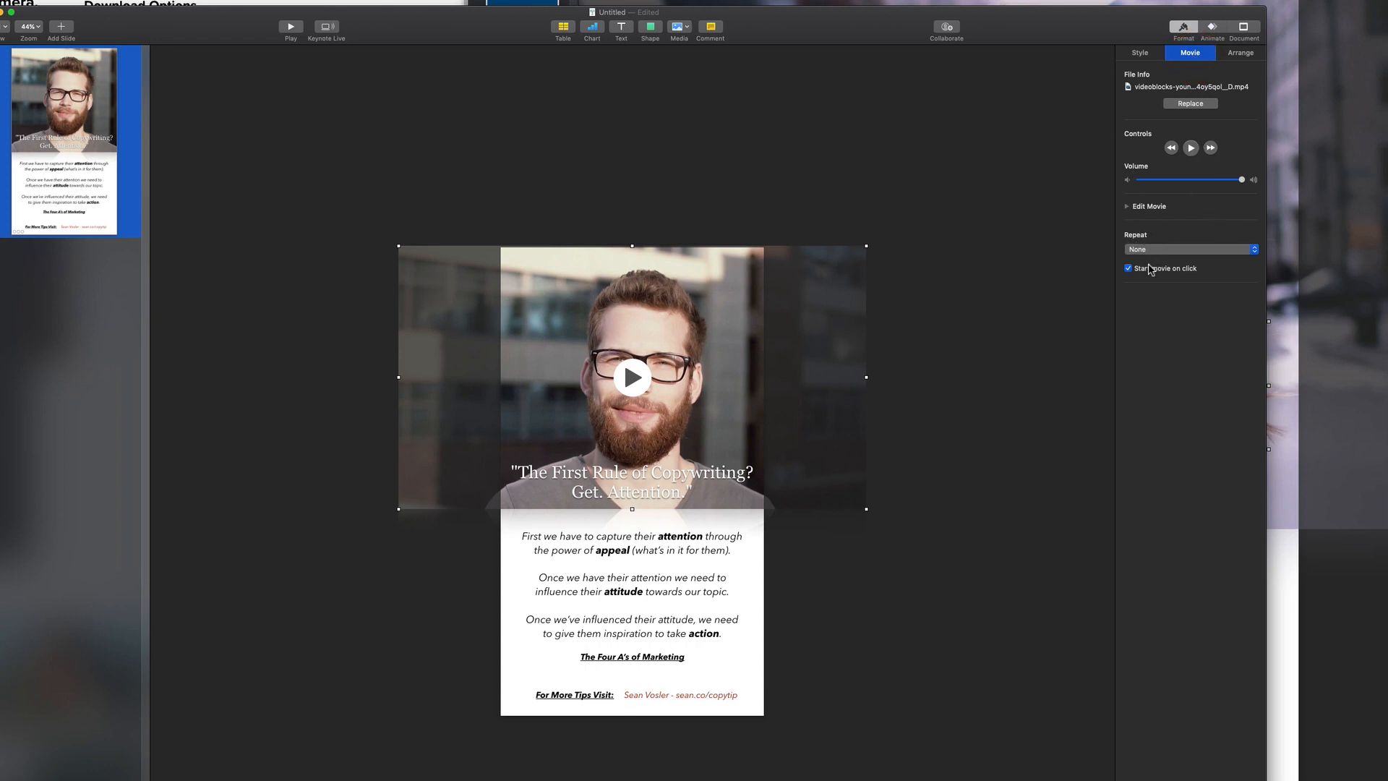
left_click(1151, 257)
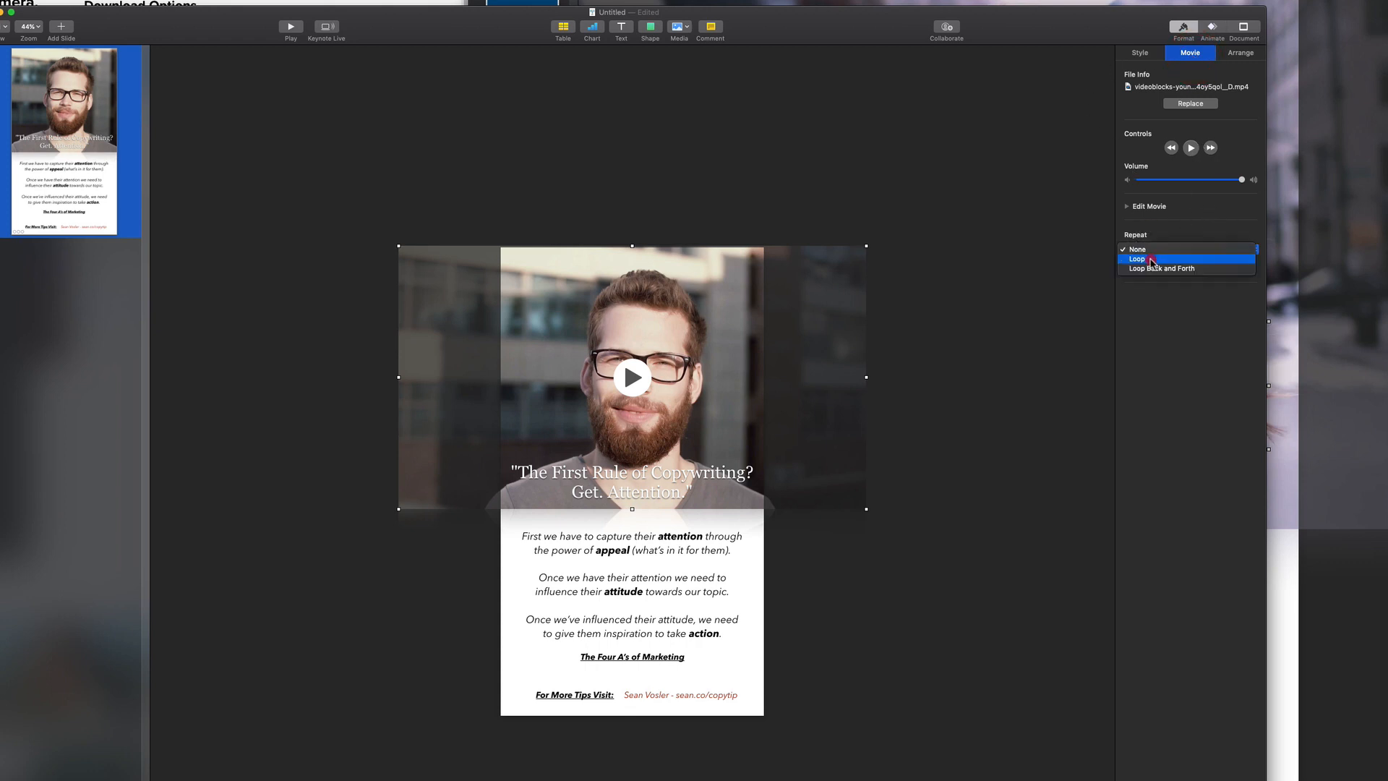
left_click(1170, 268)
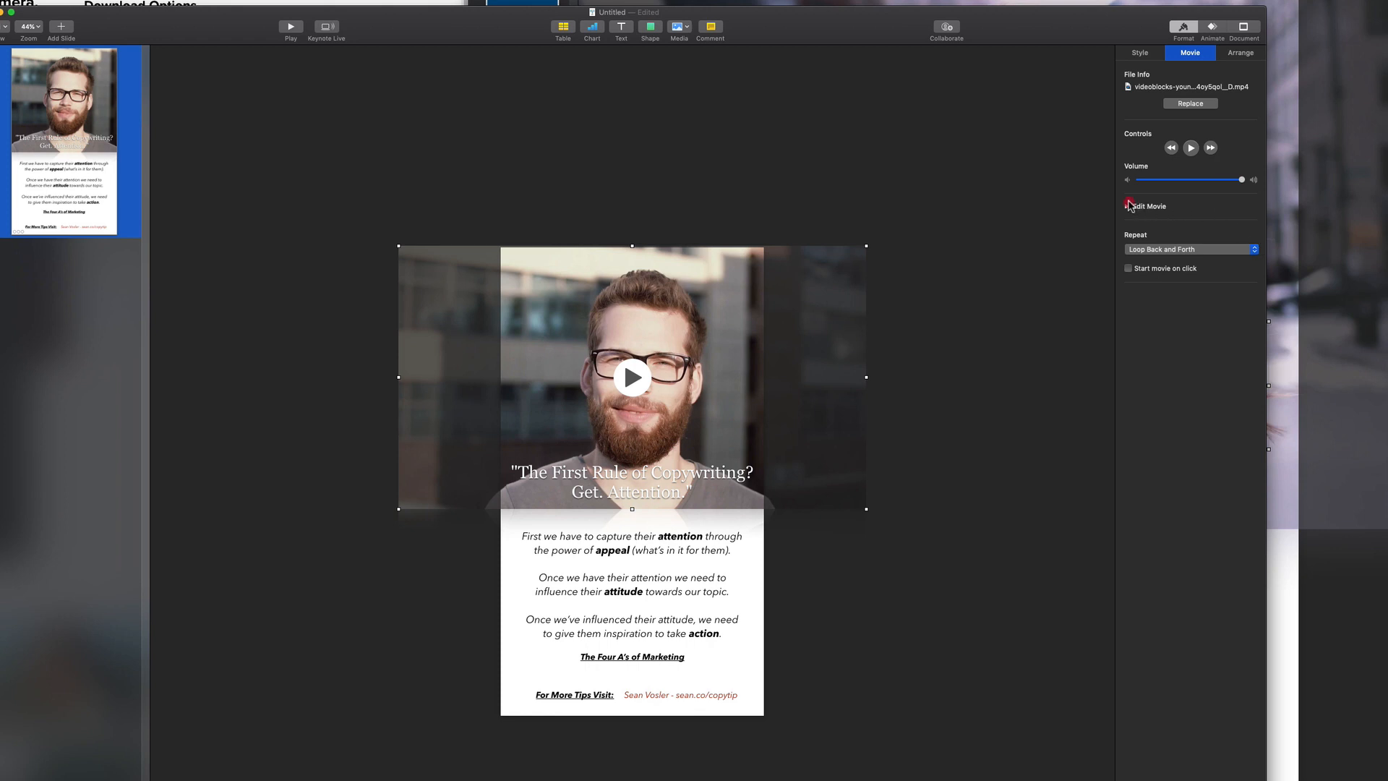
left_click(1129, 206)
left_click(336, 372)
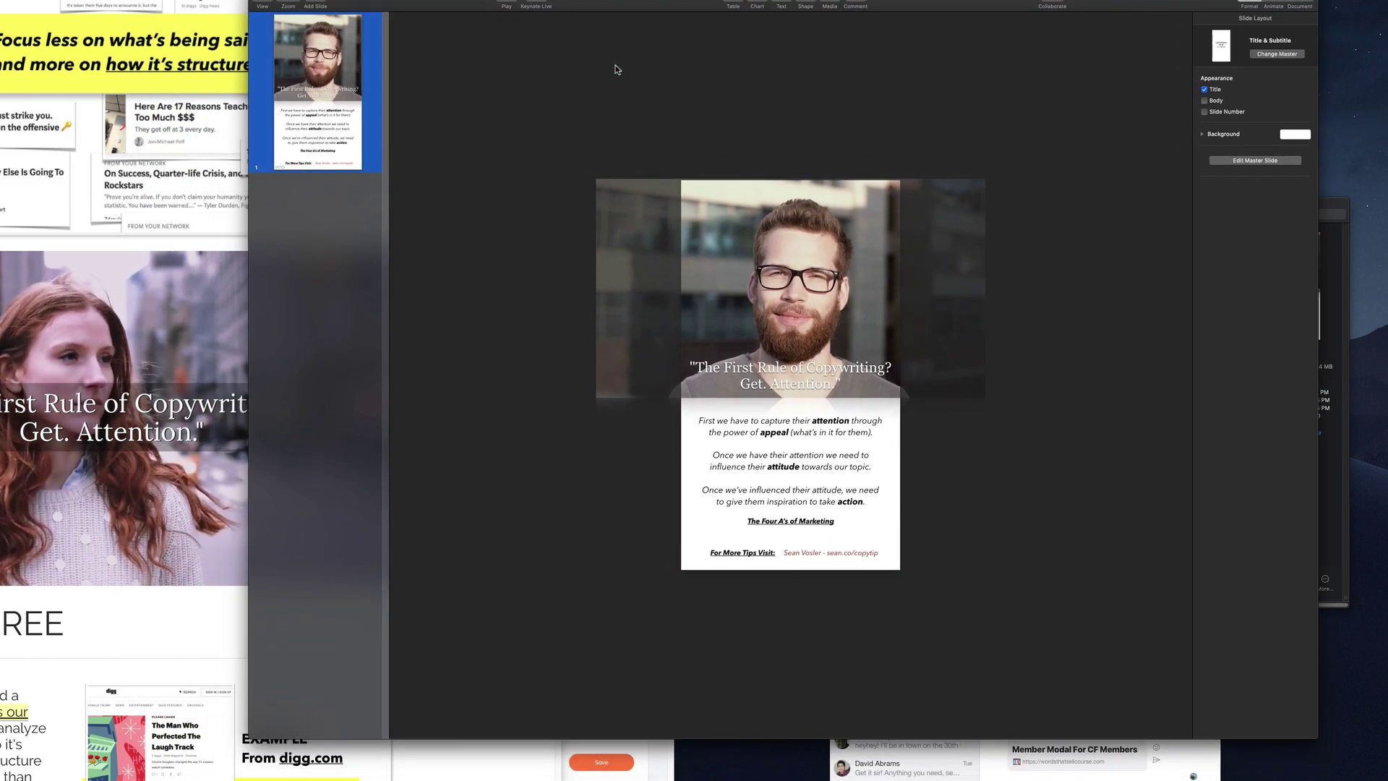
Move the presentation window aside and start a Movie export from the File menu.
left_click(615, 65)
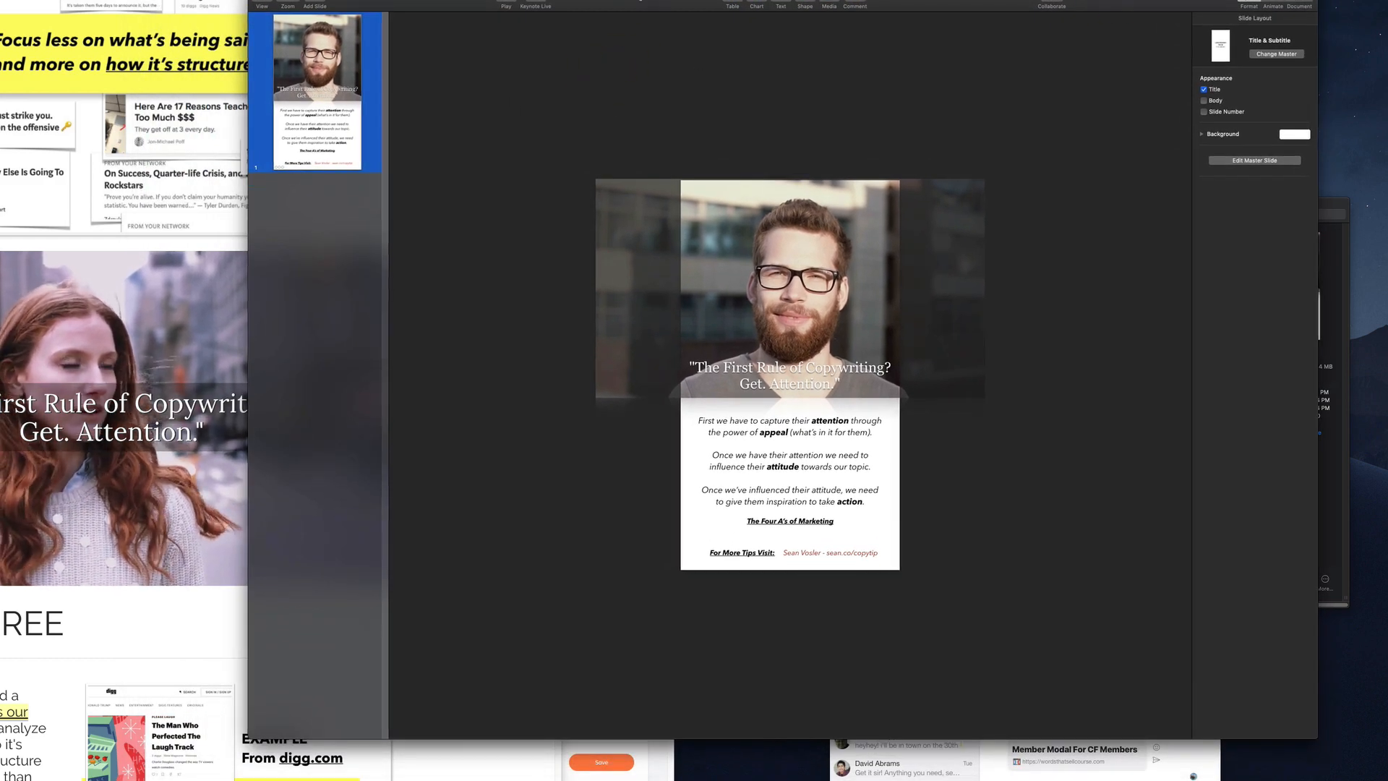
left_click_drag(637, 5, 614, 38)
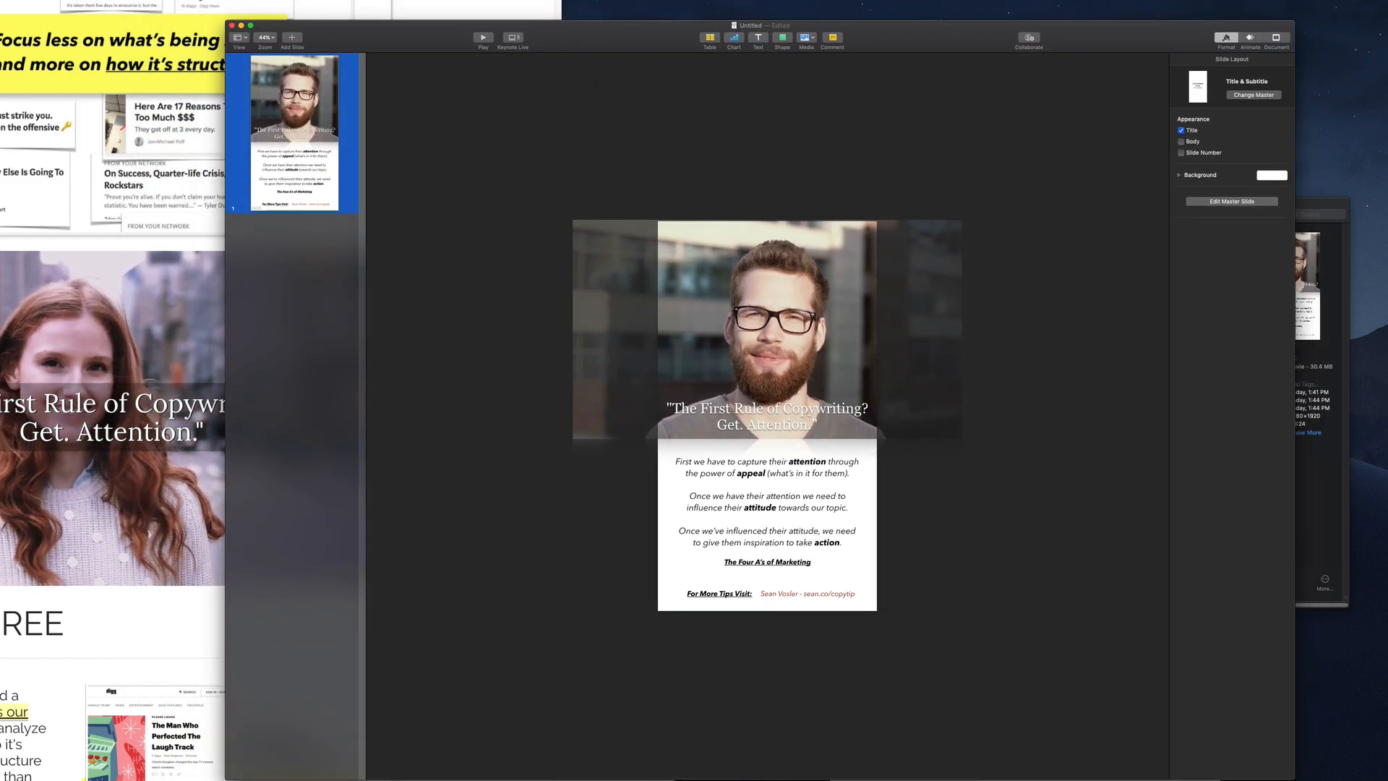
left_click_drag(607, 29, 0, 1)
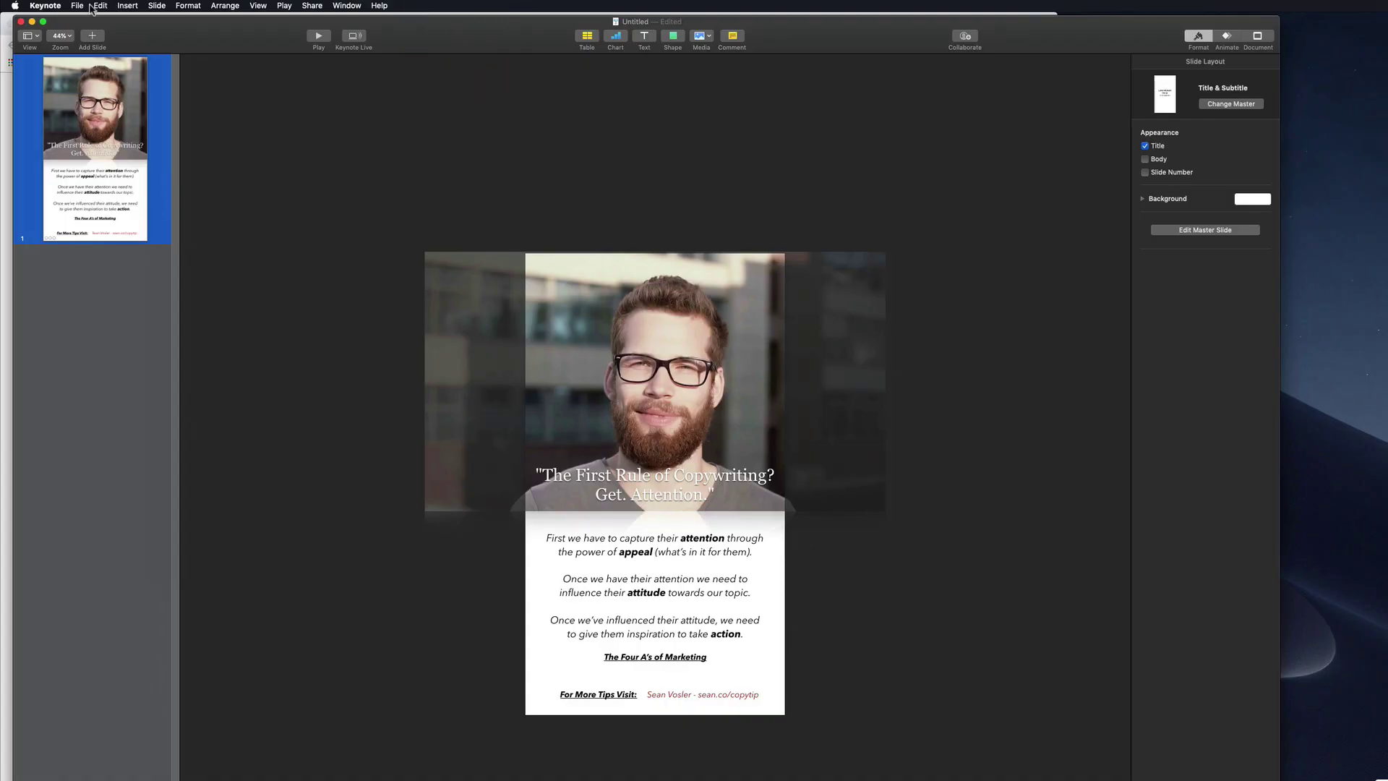
left_click(77, 6)
mouse_move(181, 229)
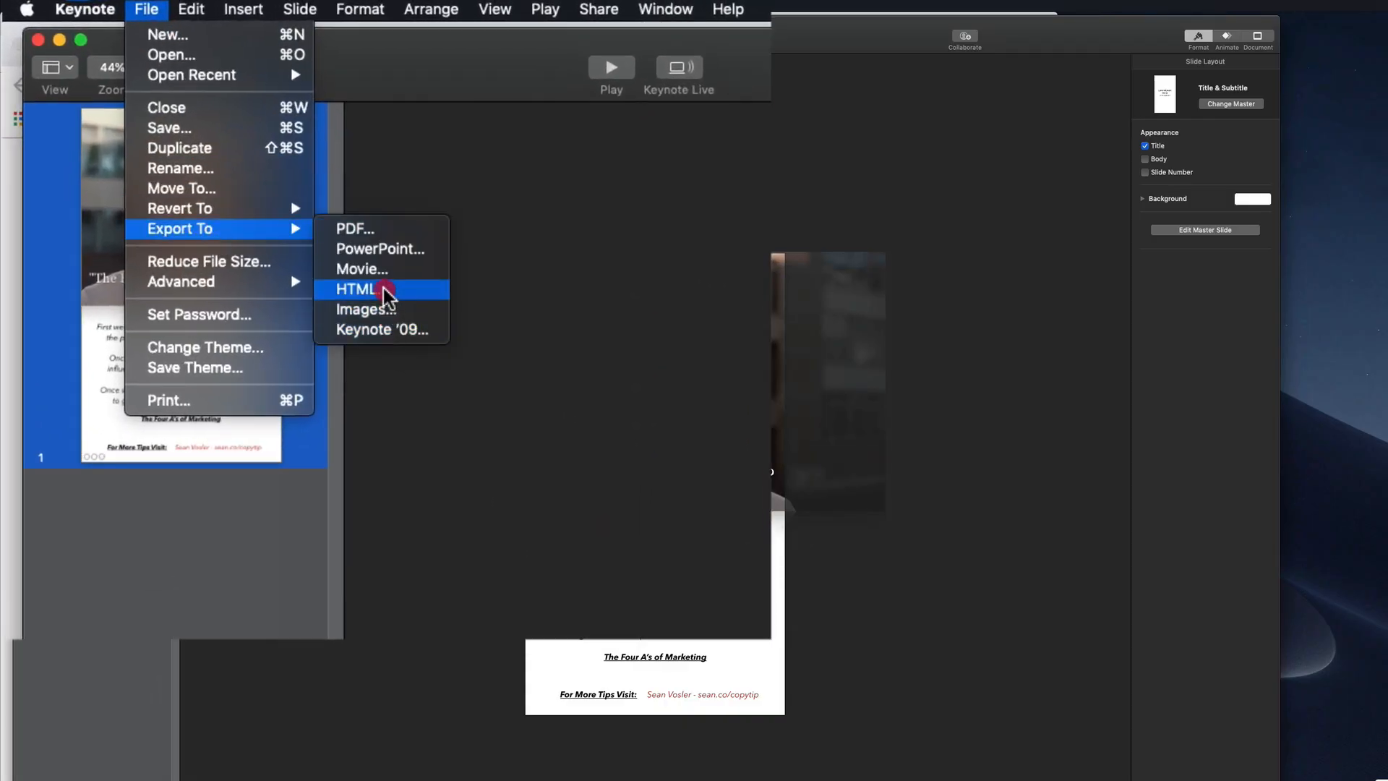
left_click(358, 269)
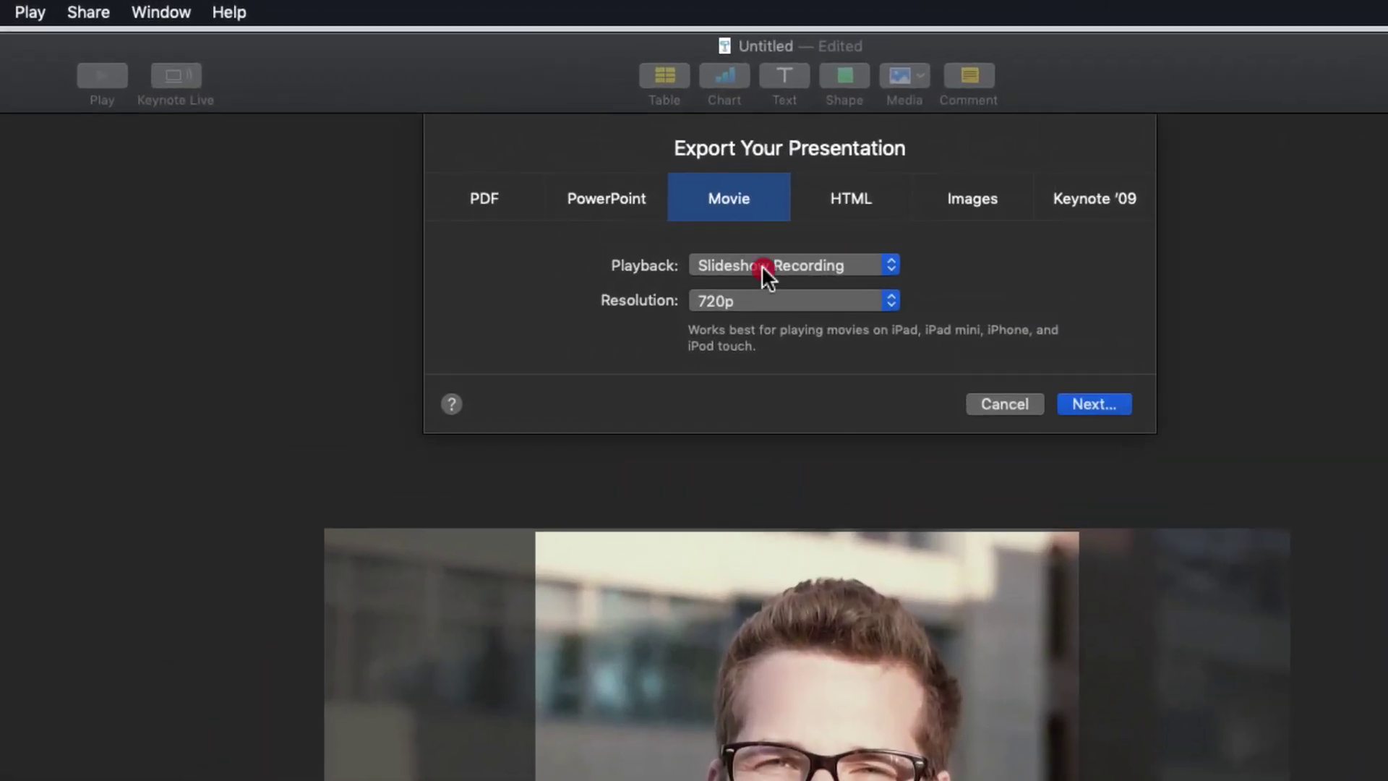
Make the export Self-Playing with 10 seconds per slide and 0 seconds per build.
left_click(779, 266)
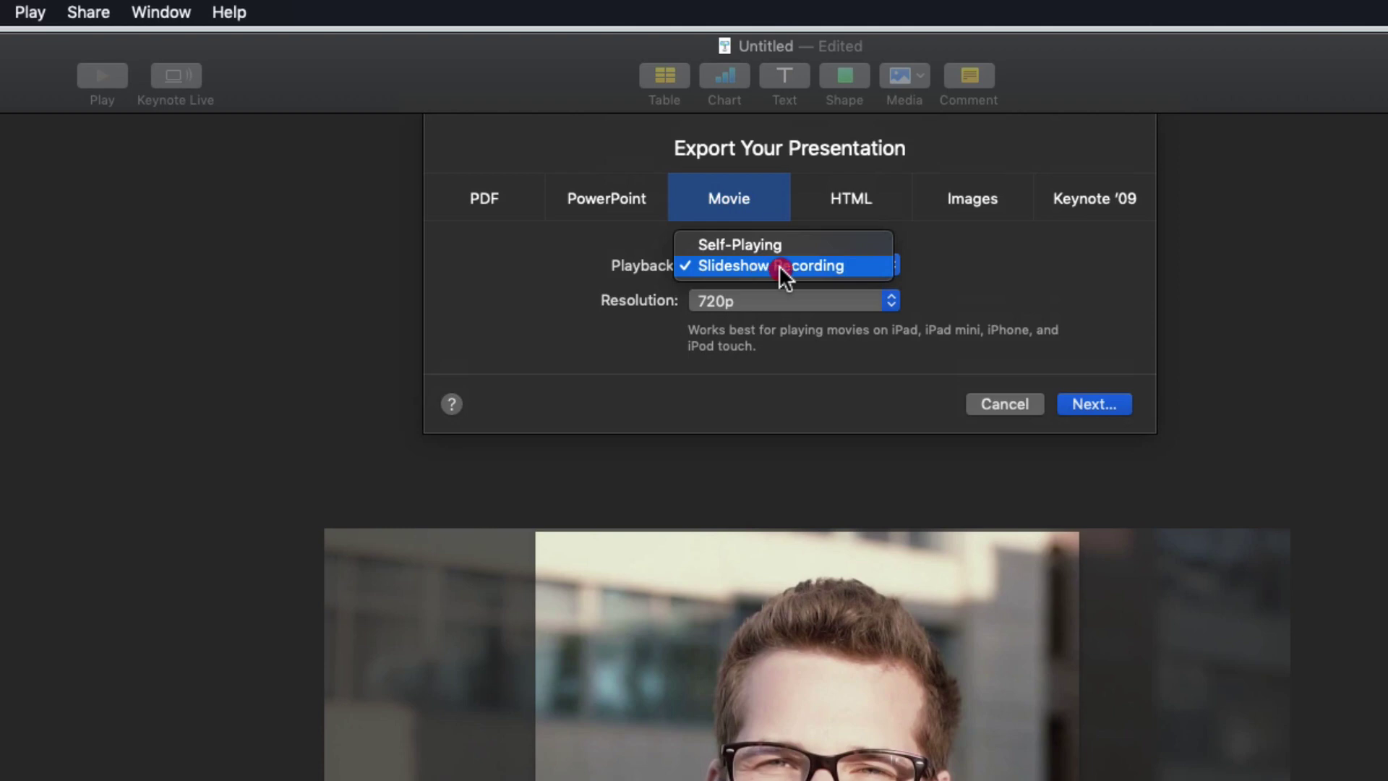
left_click(843, 249)
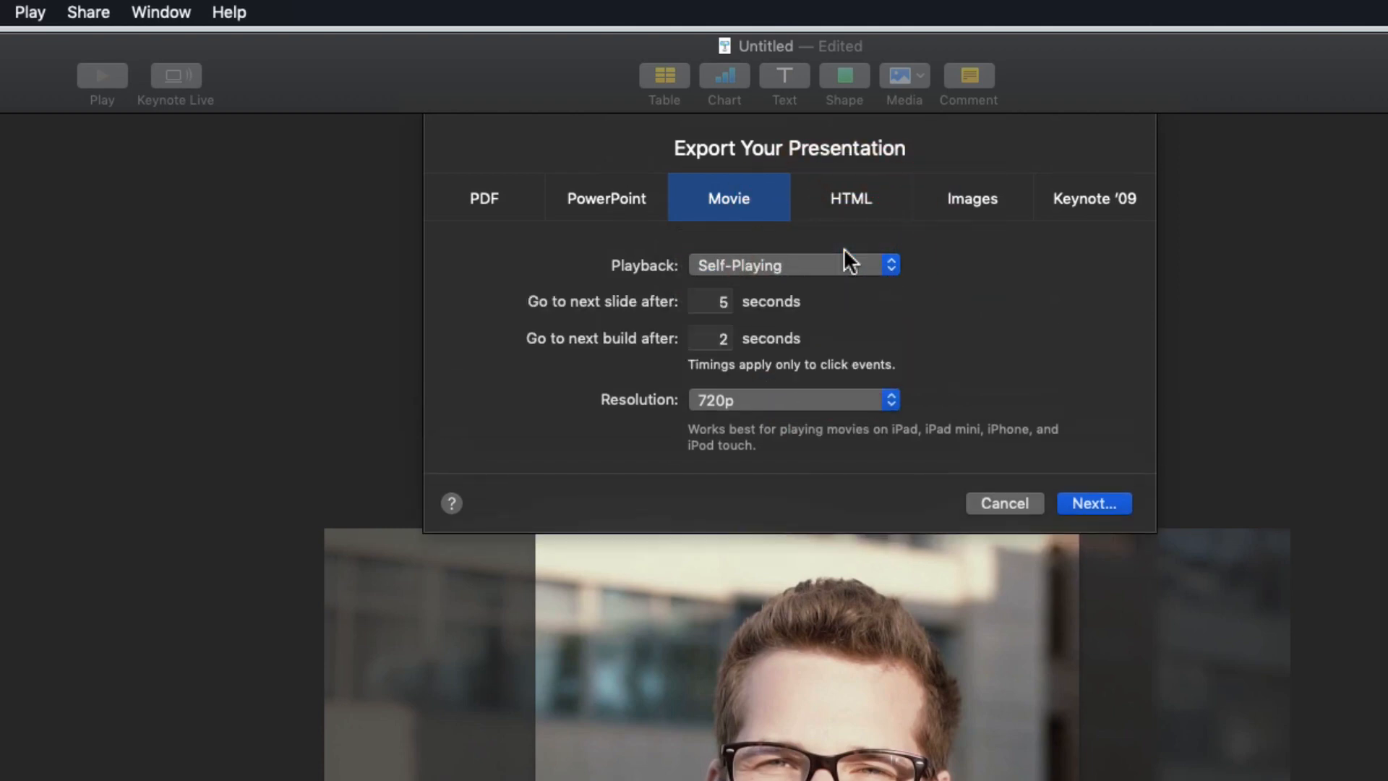
left_click(713, 303)
left_click(720, 341)
type("0")
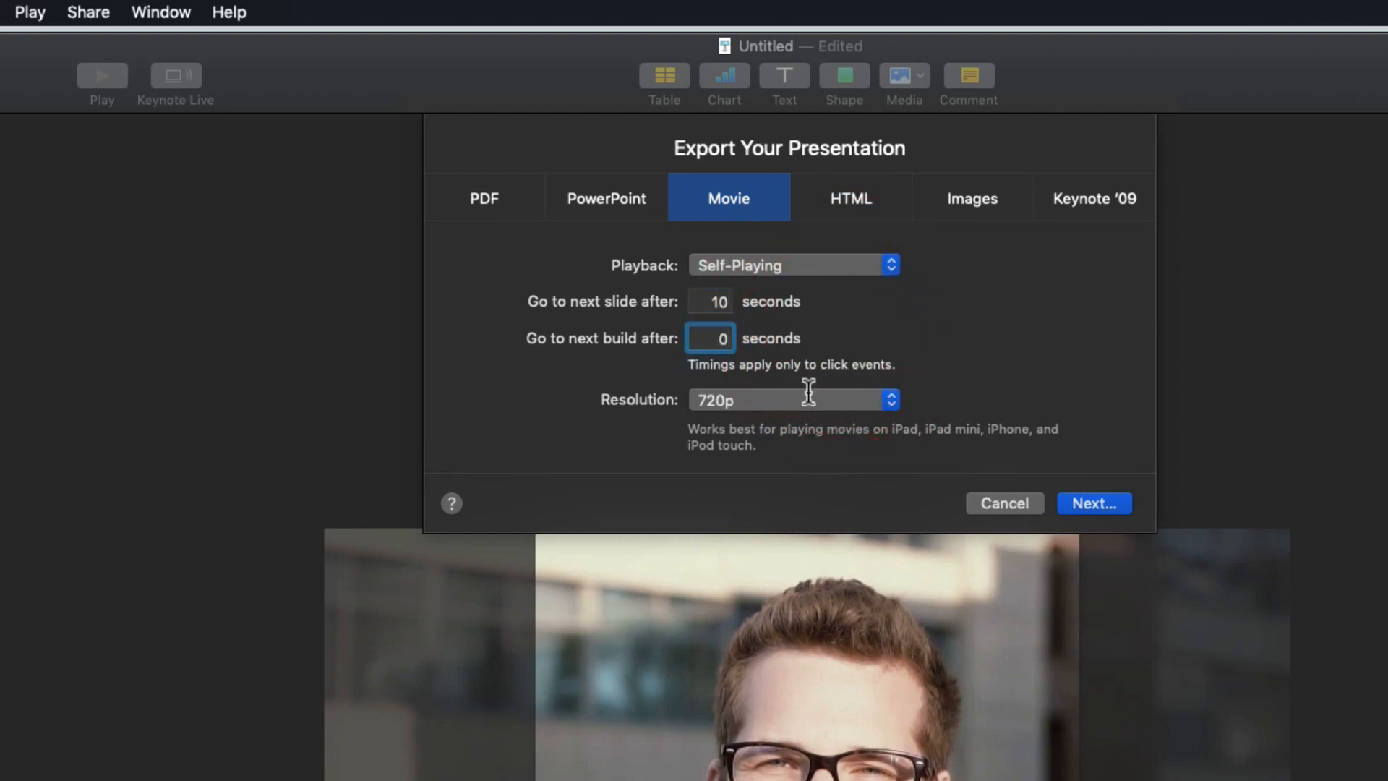
left_click(795, 398)
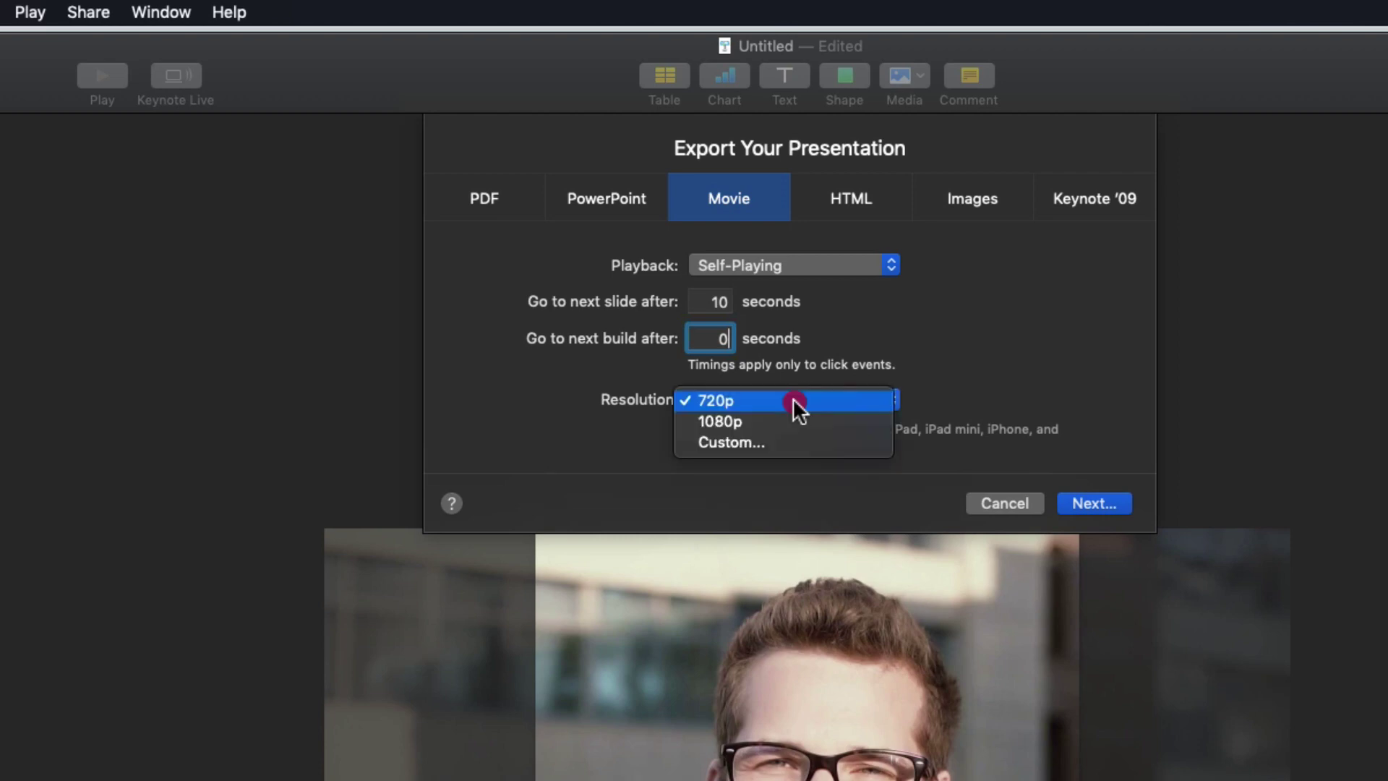
Set a Custom 1080 × 1920 H.264 resolution and continue to the save sheet.
left_click(798, 443)
double_click(710, 437)
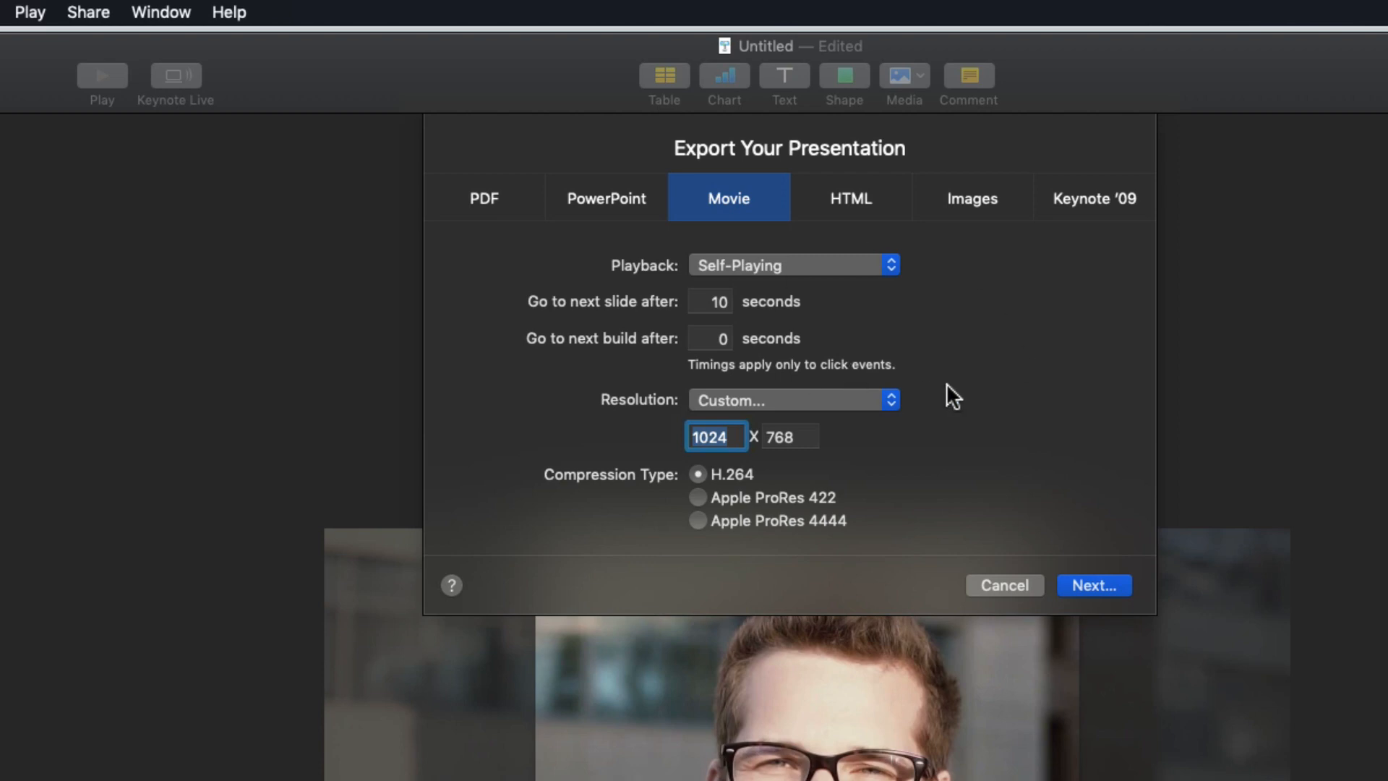
type("10")
key("Tab")
type("1920")
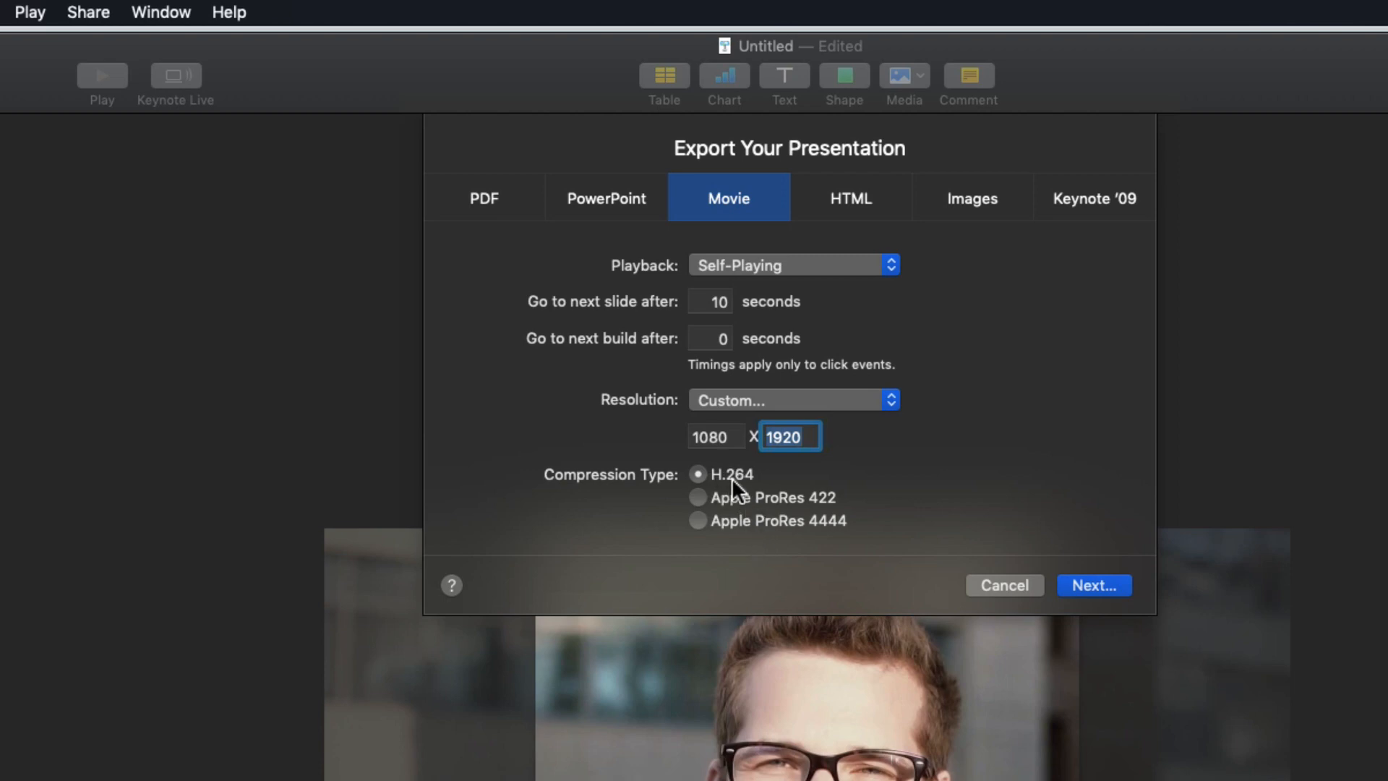
mouse_move(725, 474)
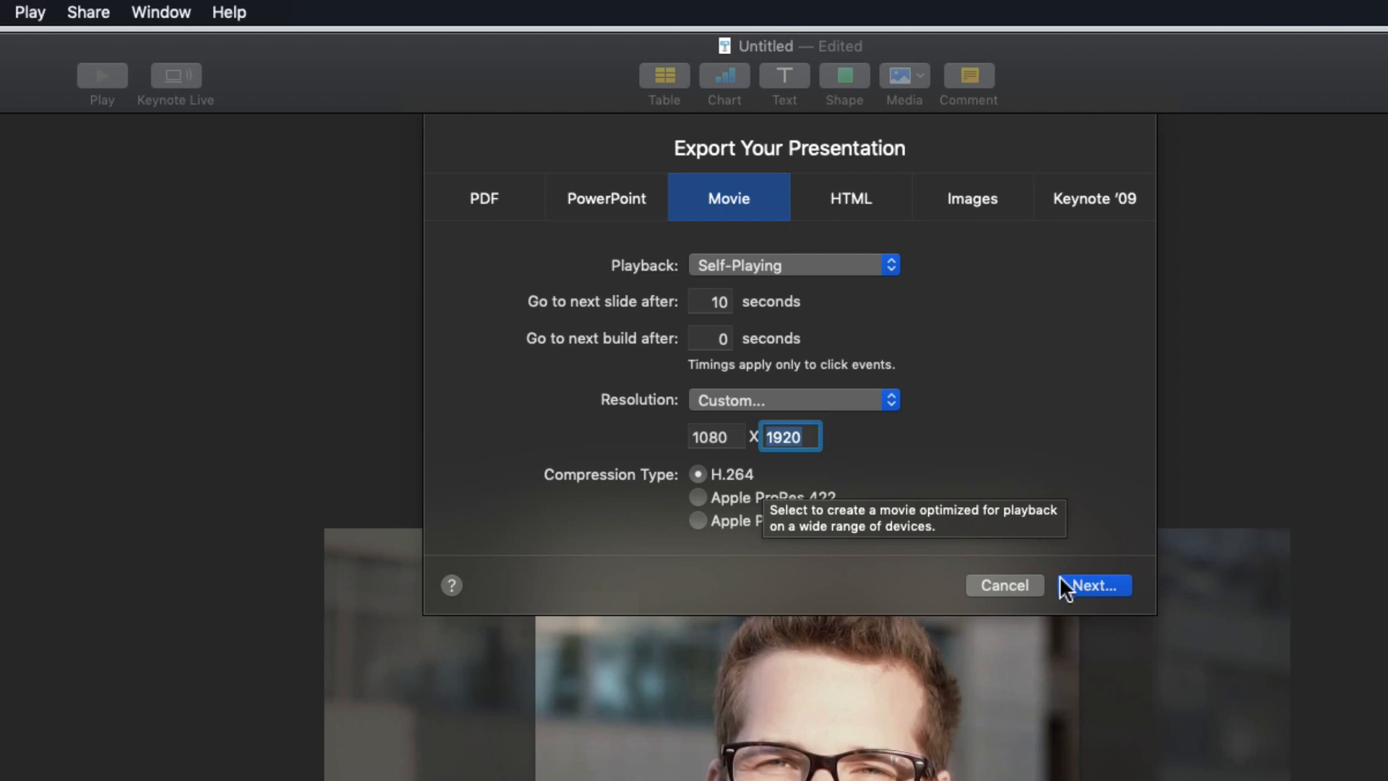
left_click(1084, 586)
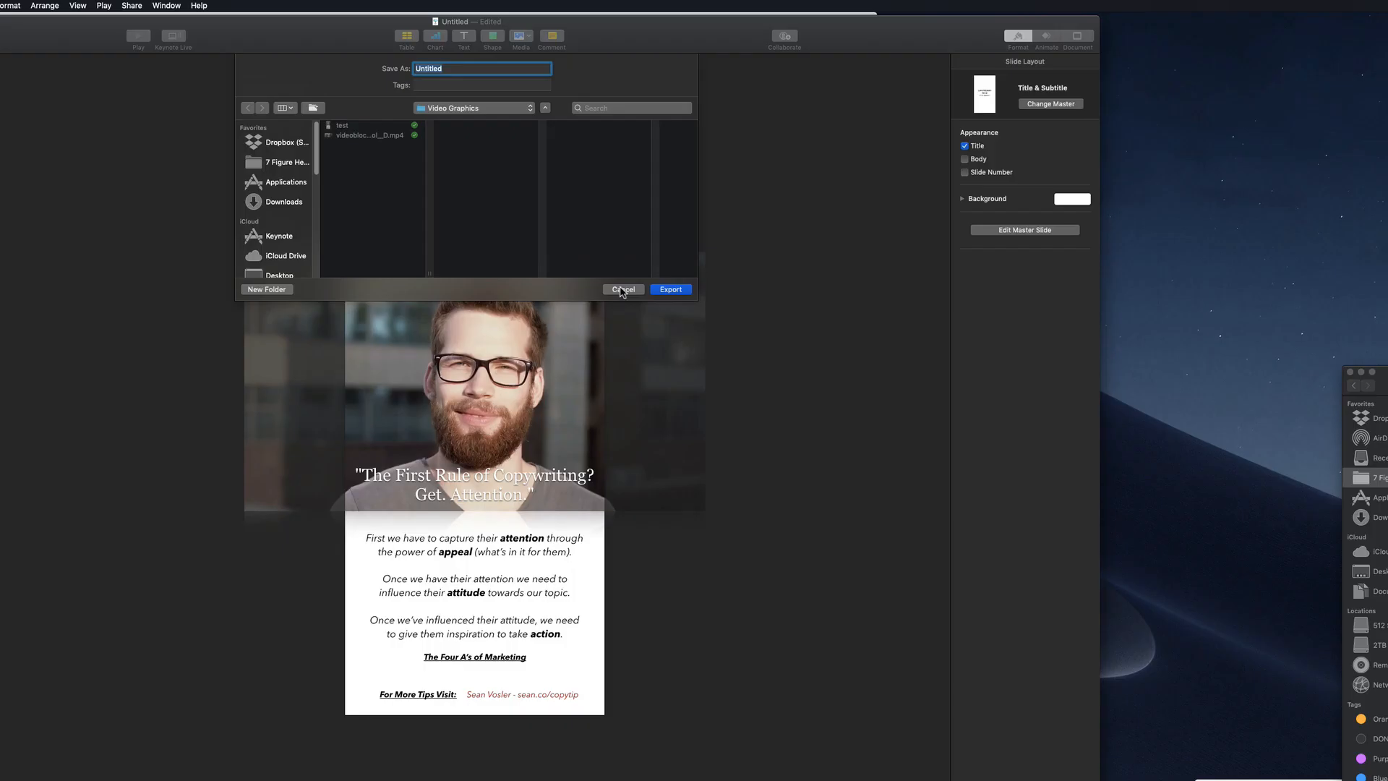
Cancel the save and bring the Video Graphics folder with the test movie to the centre.
left_click(622, 290)
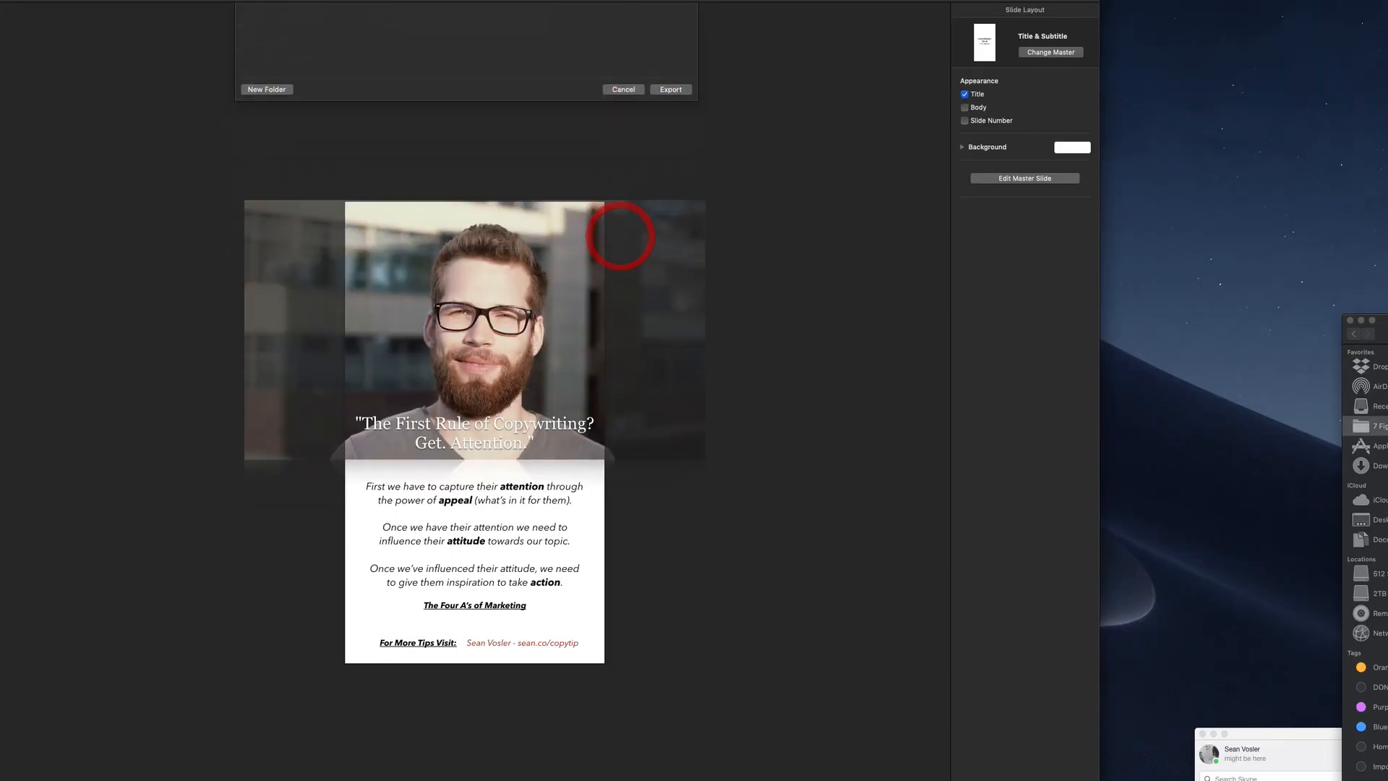
left_click_drag(1377, 320, 742, 186)
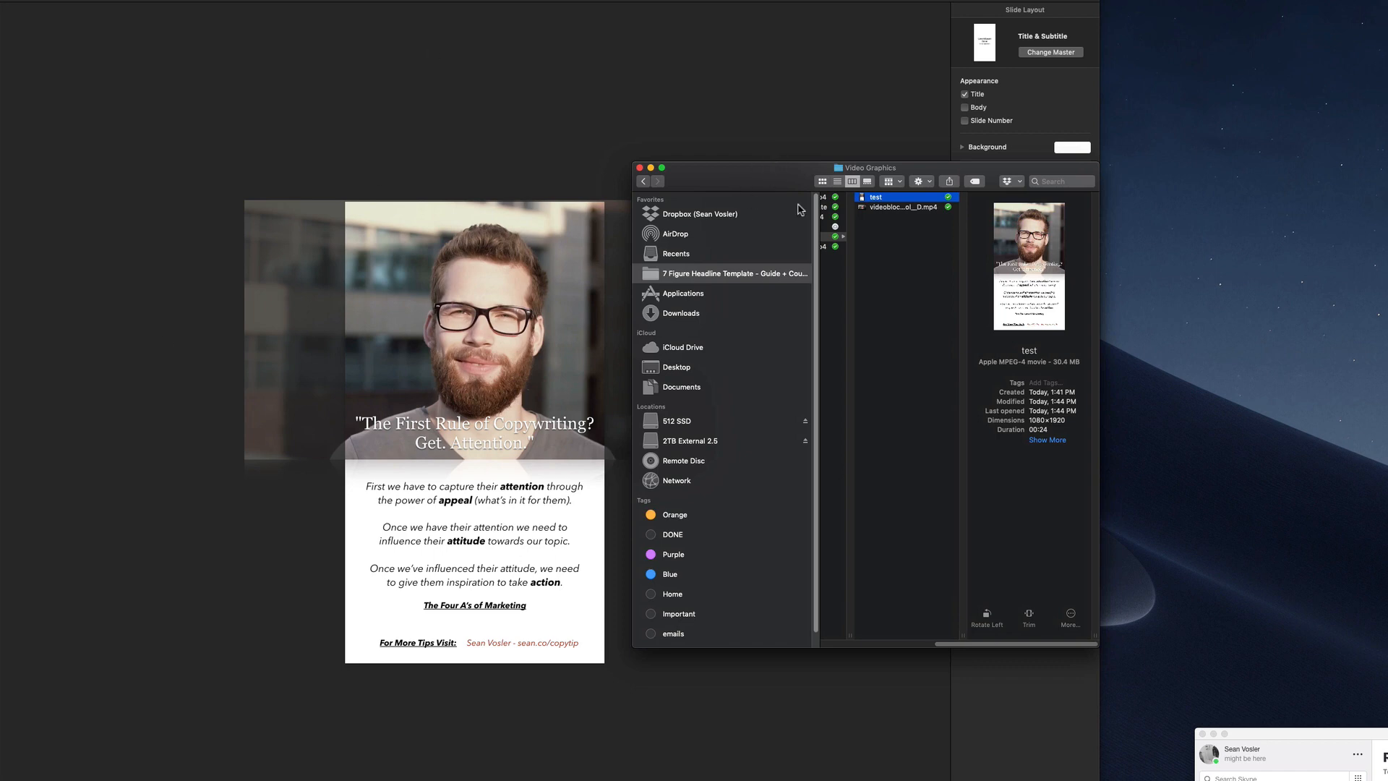
Open the exported 'test' movie in QuickTime Player and play it from the beginning.
double_click(875, 200)
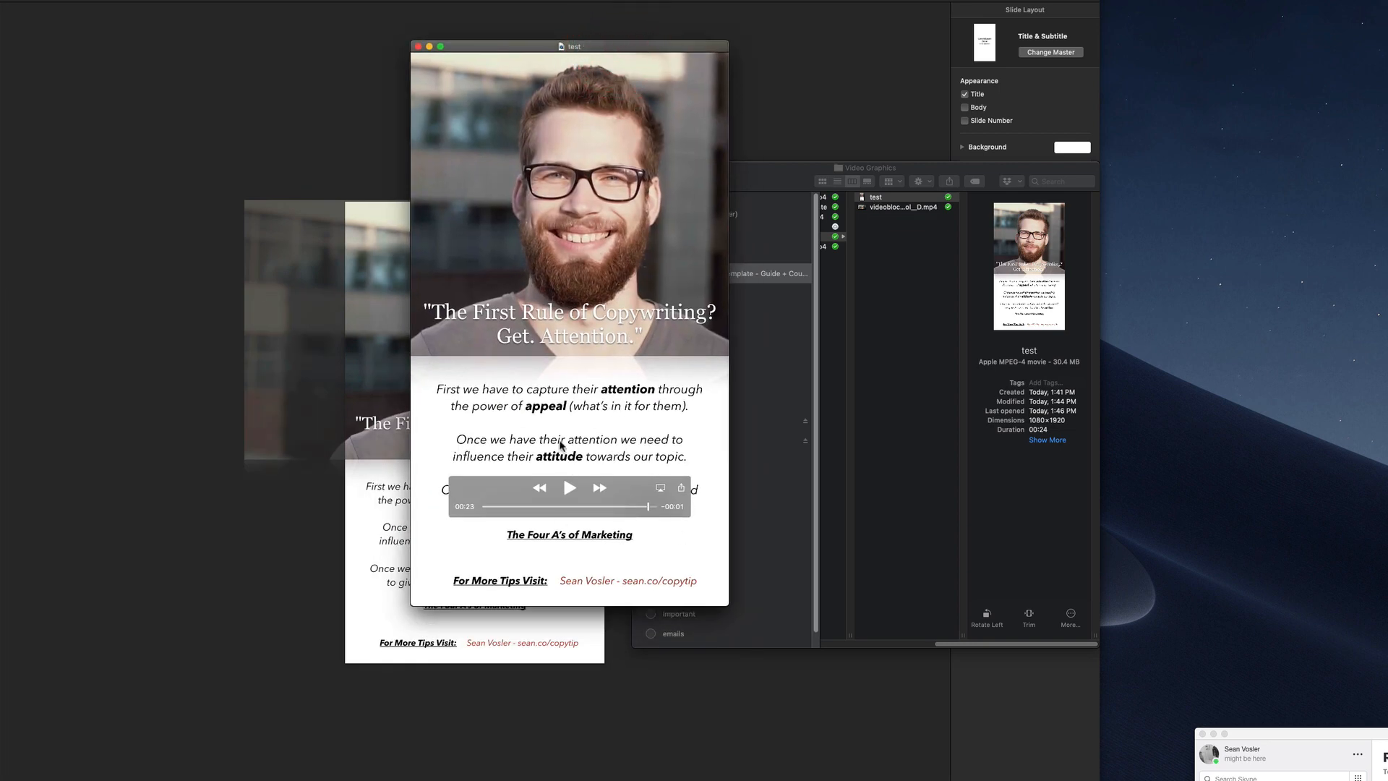
left_click(570, 488)
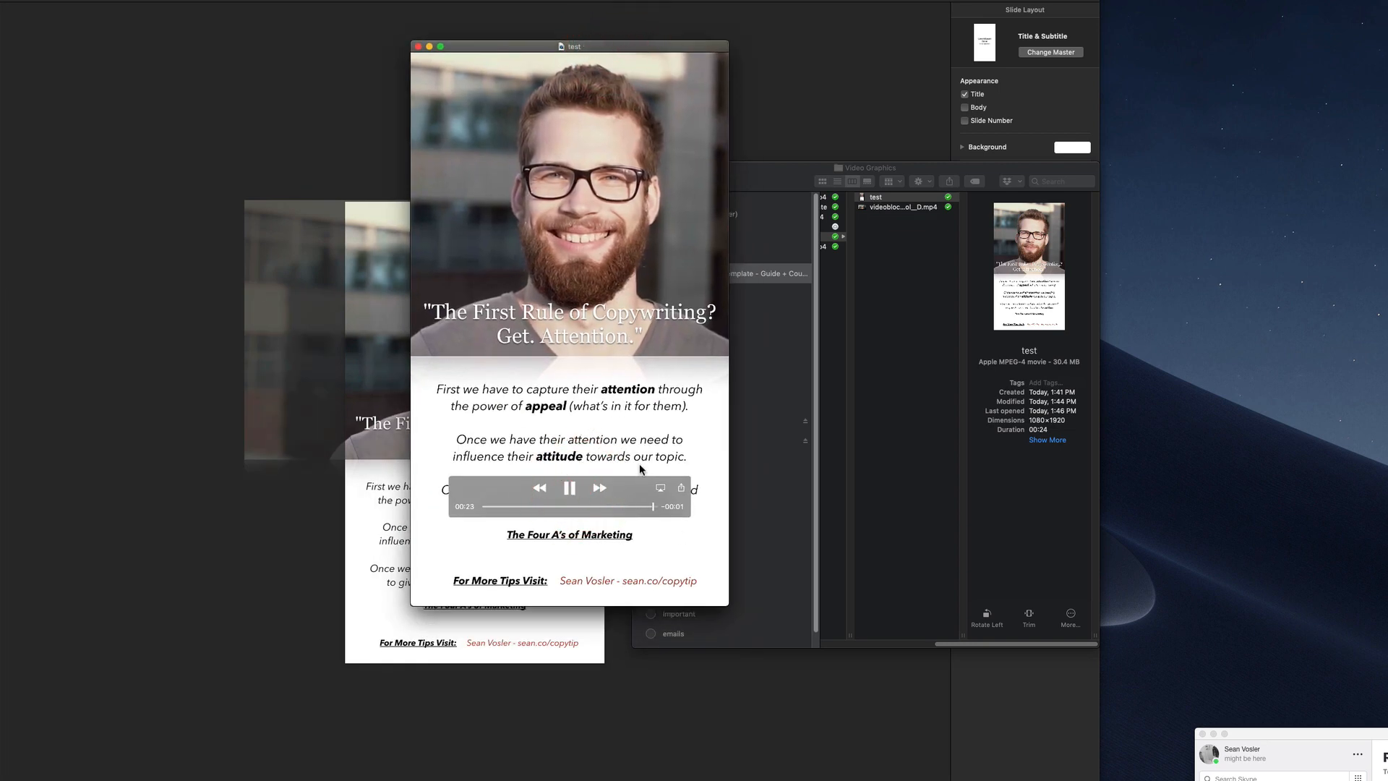
left_click(575, 505)
left_click_drag(576, 503, 430, 508)
left_click(570, 489)
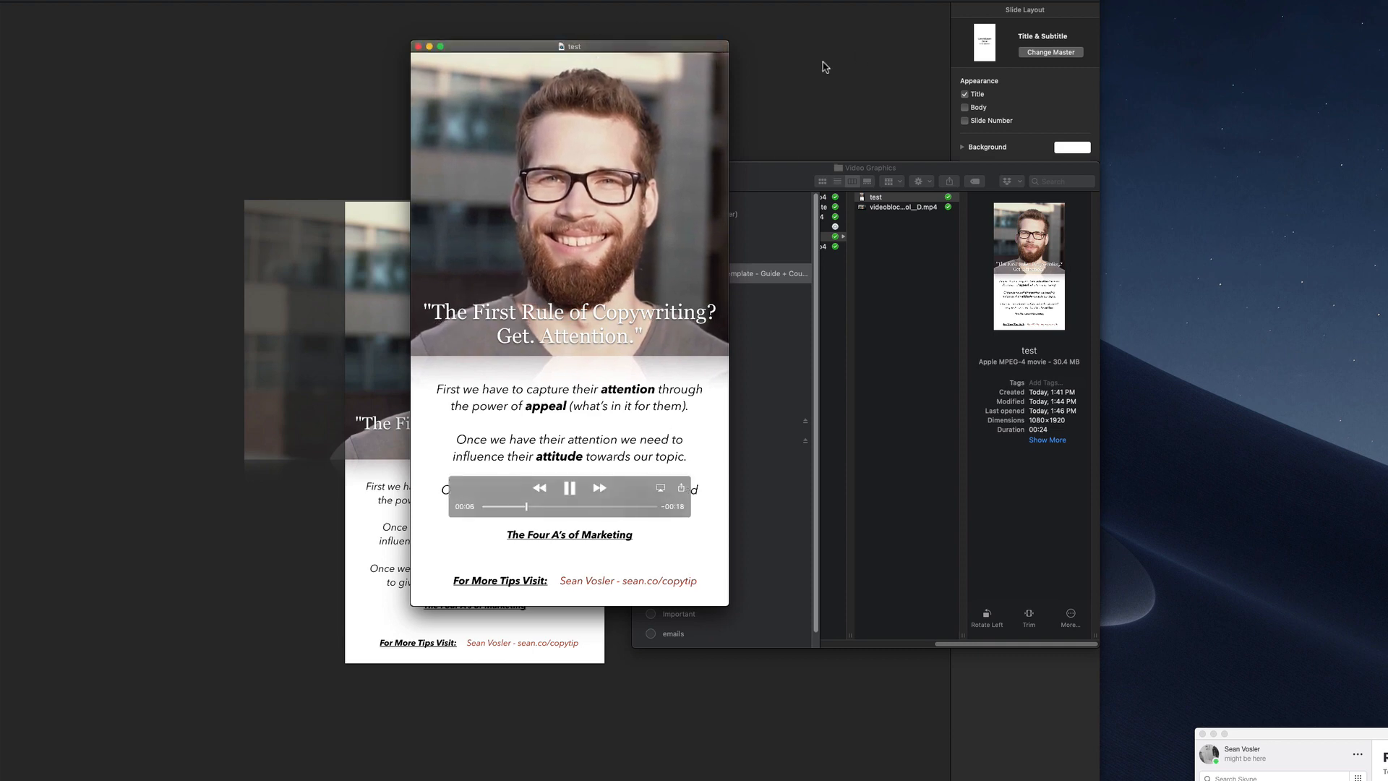
Position the movie window over the slide and scrub partway through to compare.
left_click_drag(597, 48, 544, 337)
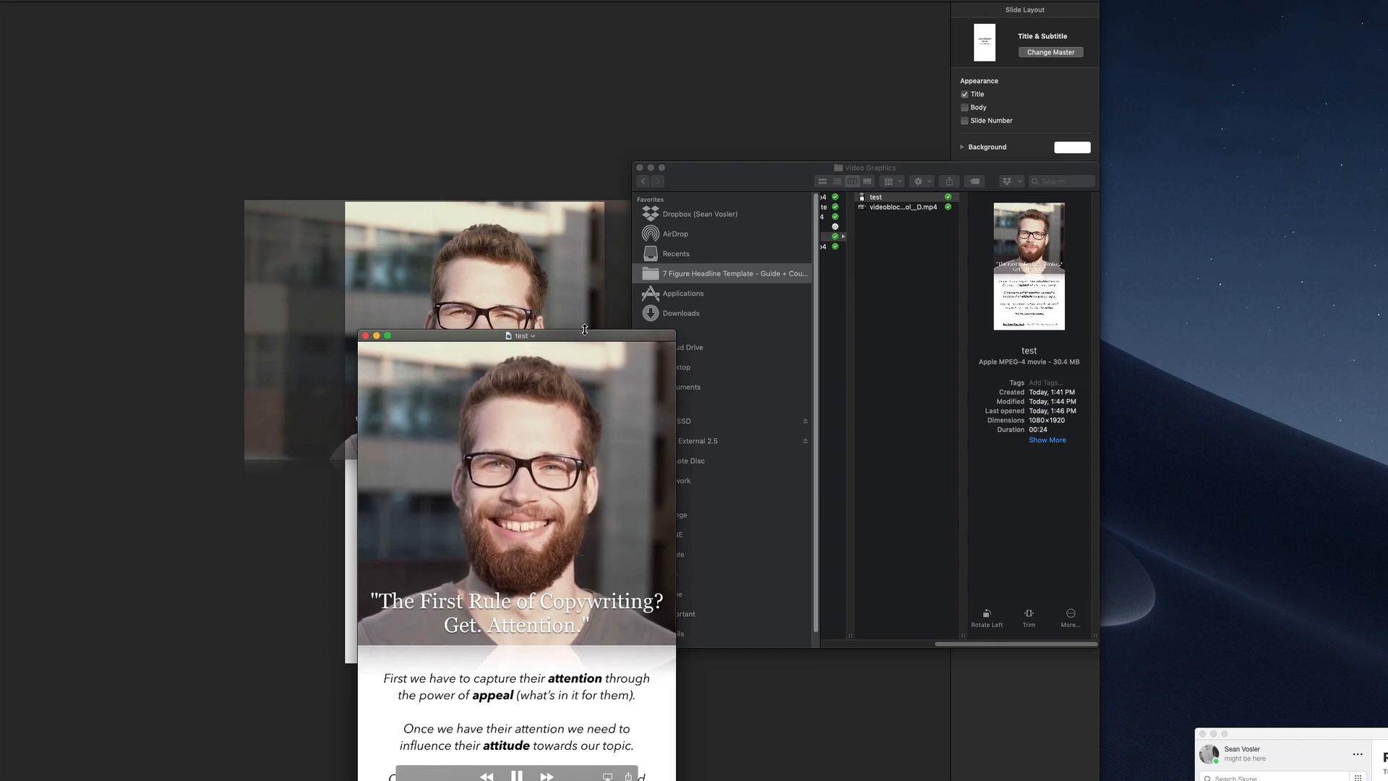
left_click_drag(437, 337, 313, 211)
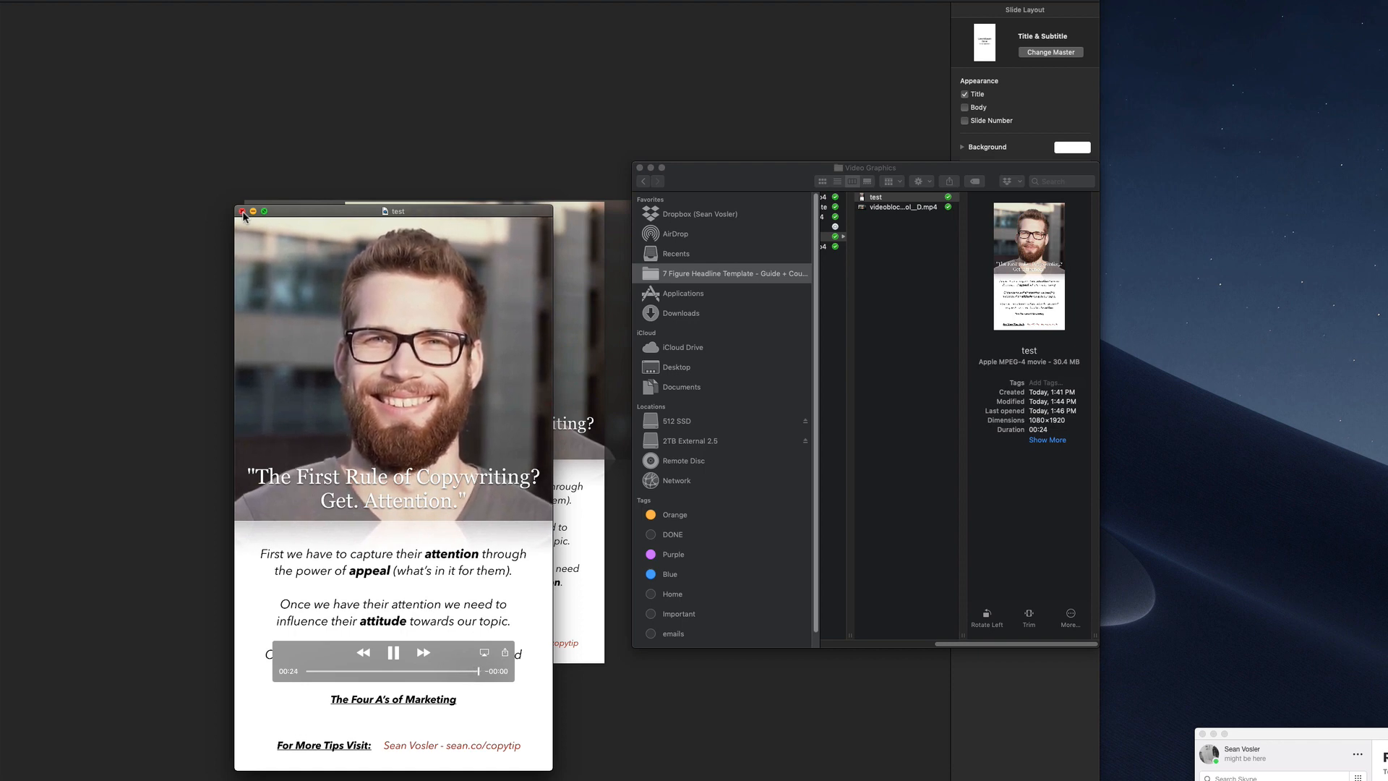
left_click(426, 671)
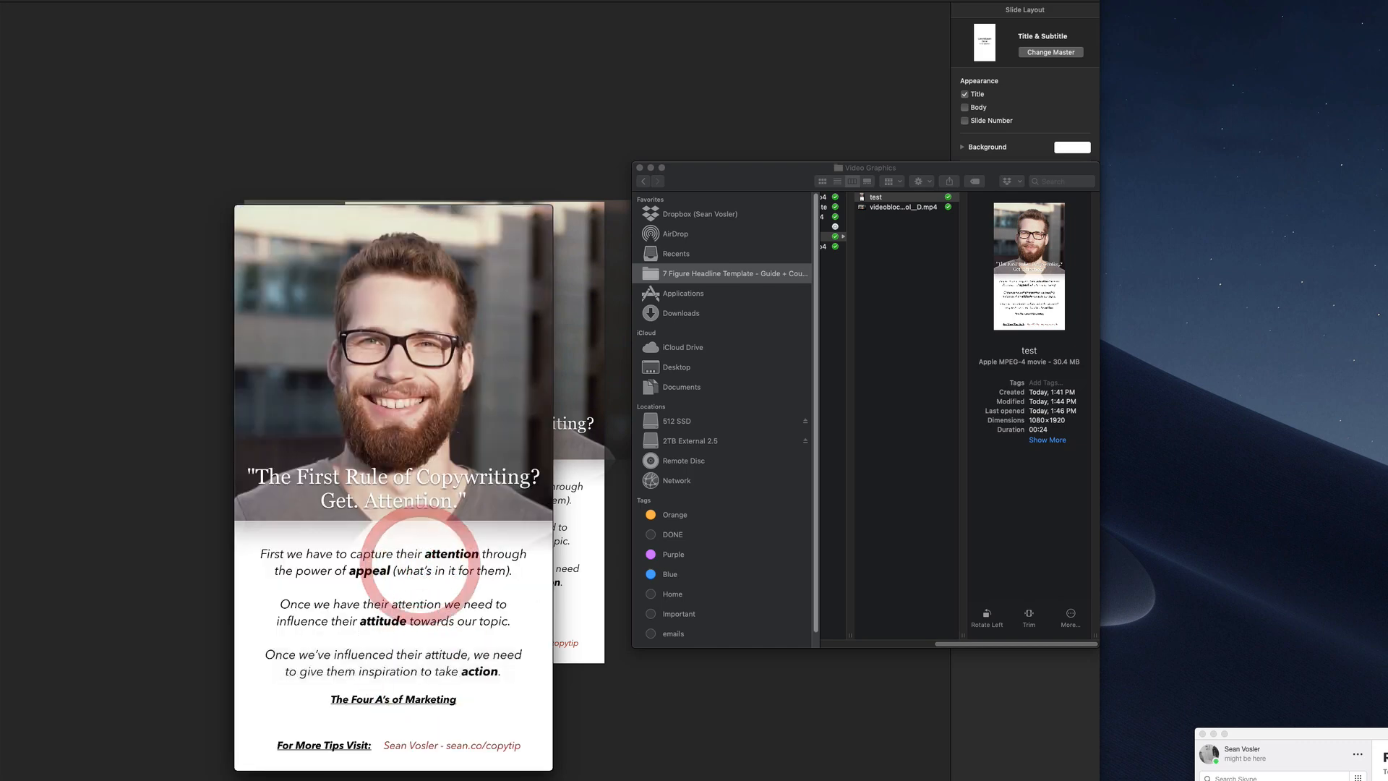